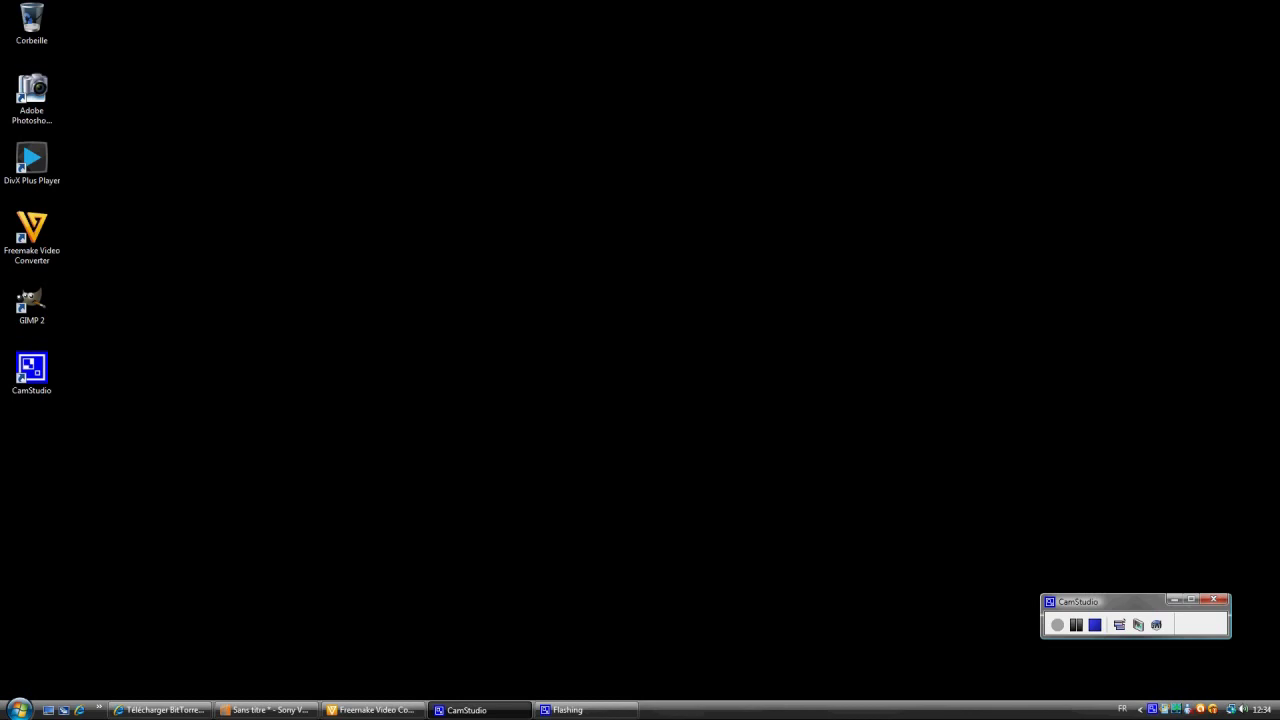
# Switch to Internet Explorer and look through the torrent listings on the NyaaTorrents site
pyautogui.click(160, 709)
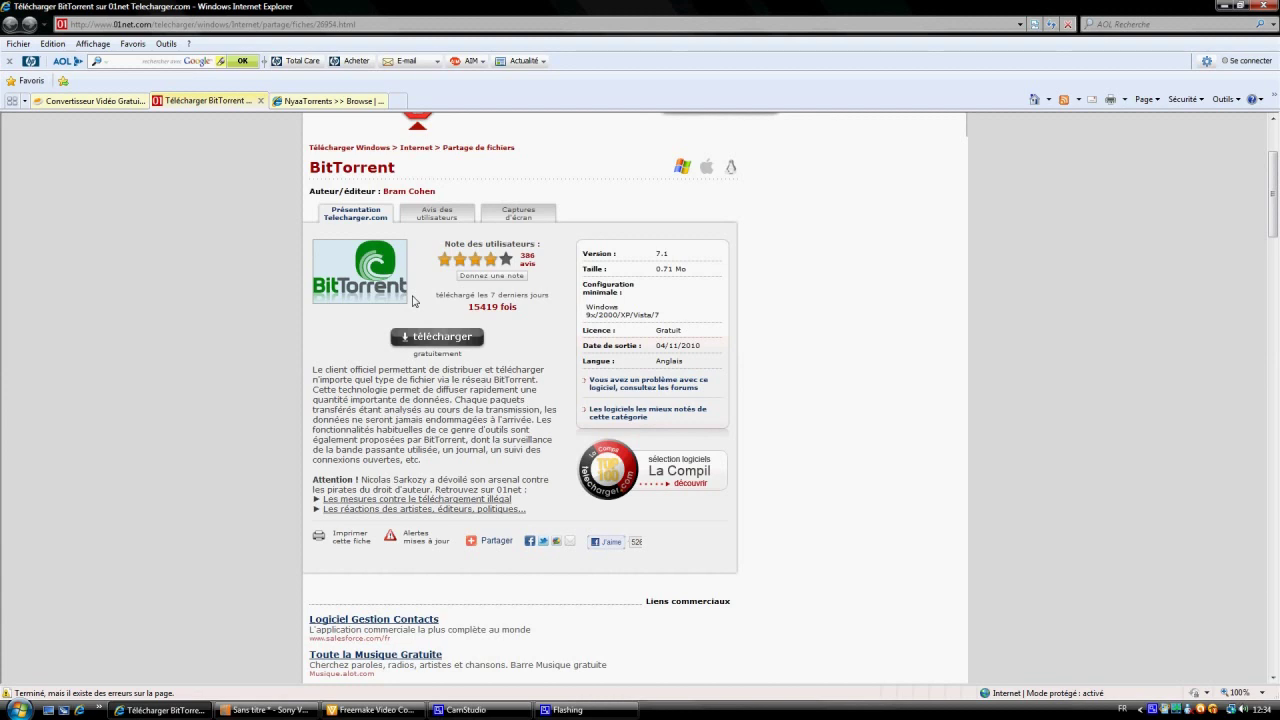
pyautogui.click(345, 100)
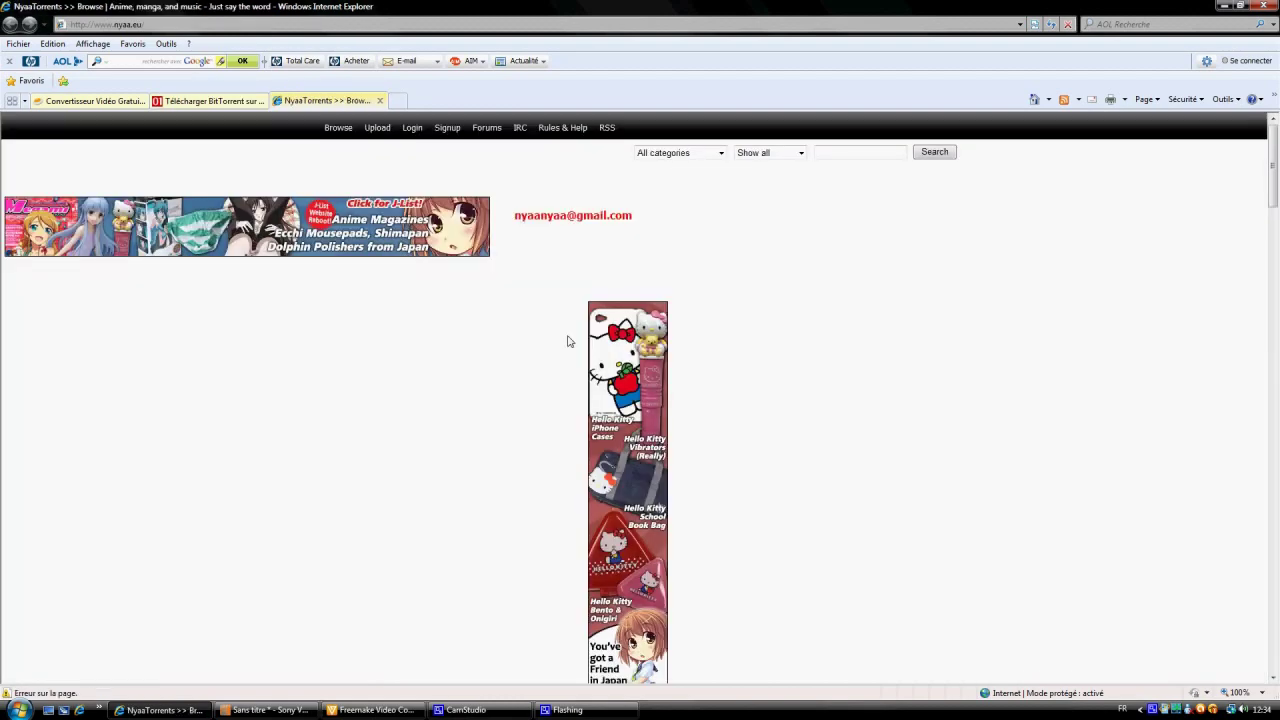
pyautogui.scroll(-4, 555, 350)
pyautogui.scroll(-1, 515, 400)
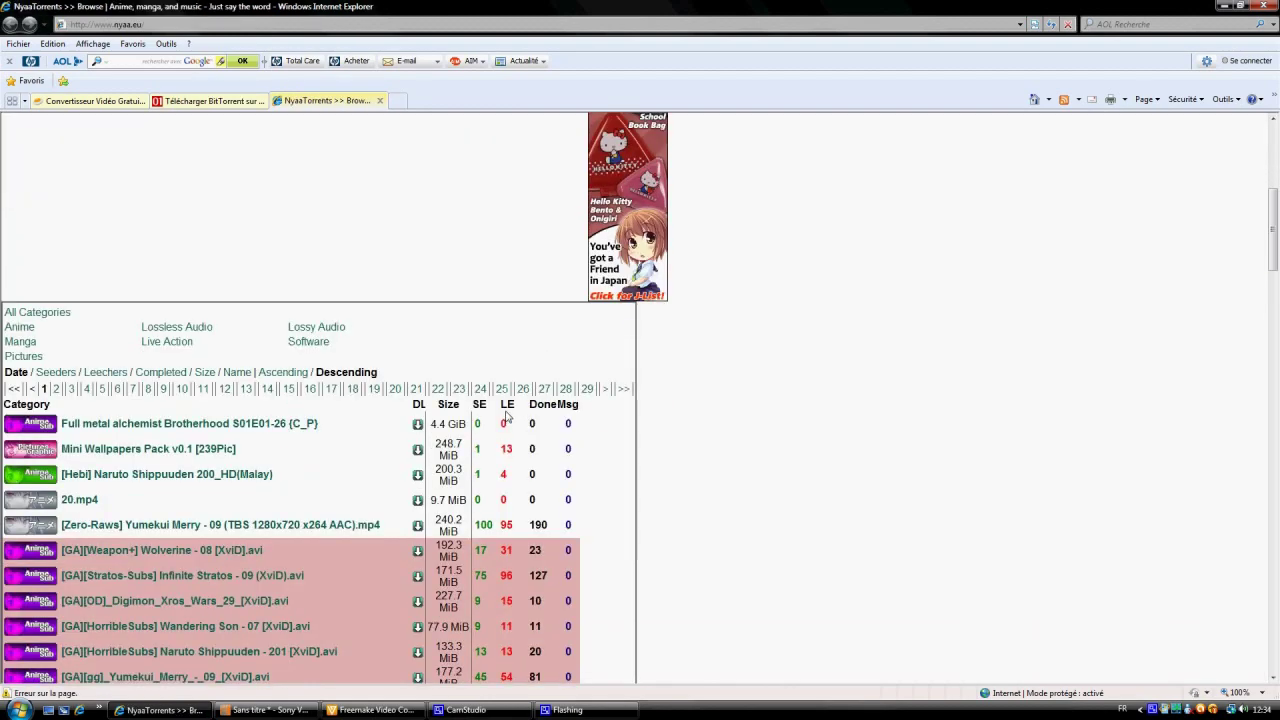
pyautogui.scroll(-2, 507, 417)
pyautogui.scroll(5, 951, 326)
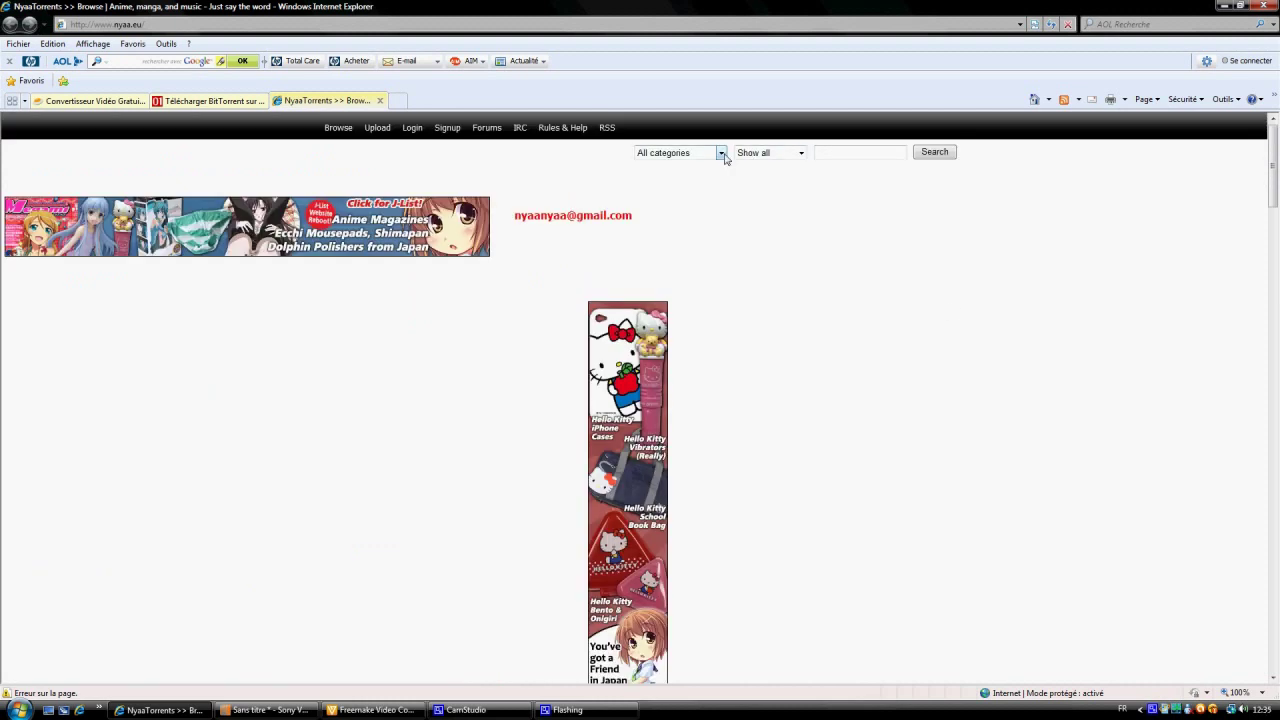
pyautogui.scroll(-5, 740, 300)
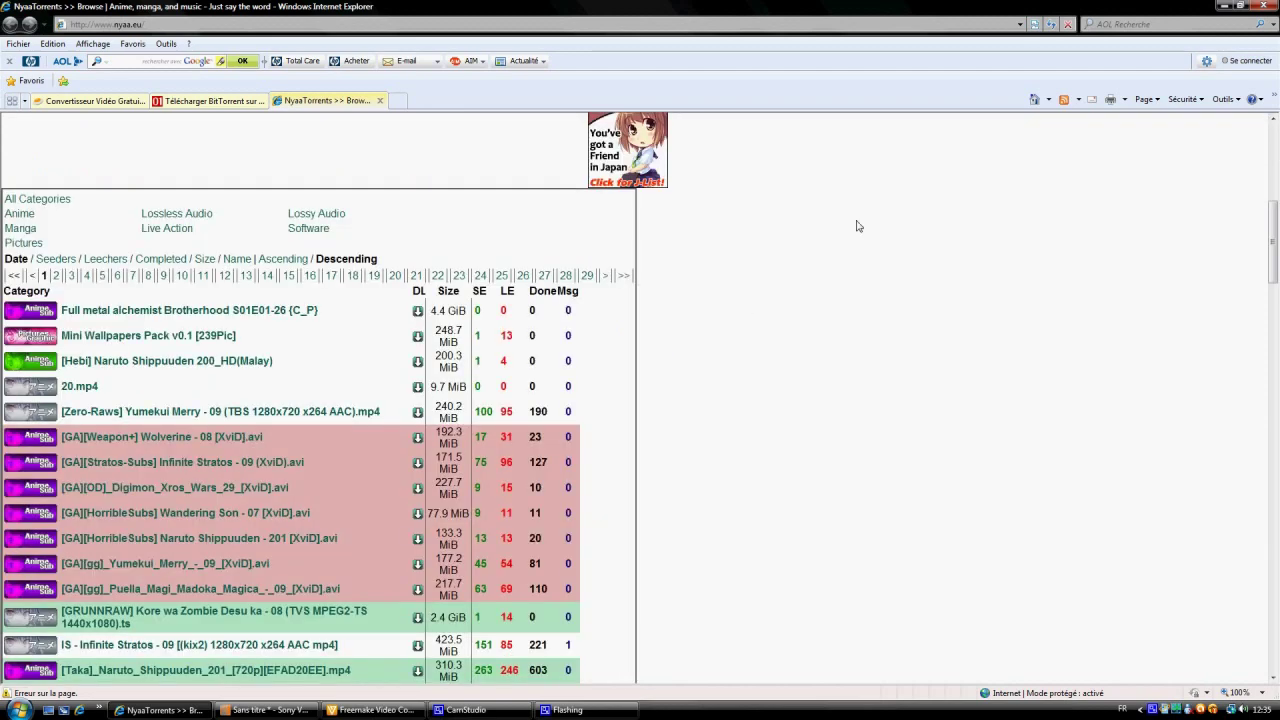
pyautogui.scroll(5, 854, 223)
# Search NyaaTorrents for everything in the Anime - Raw Anime category and look through the results
pyautogui.click(720, 152)
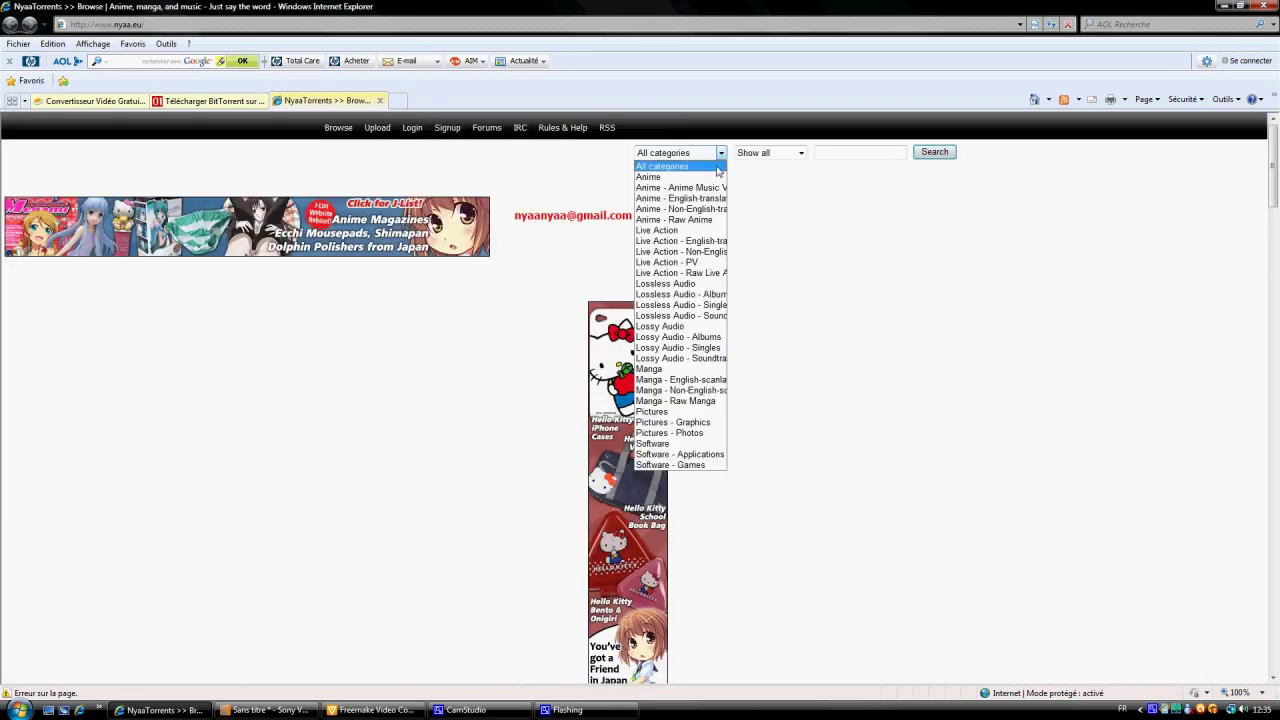
pyautogui.click(711, 220)
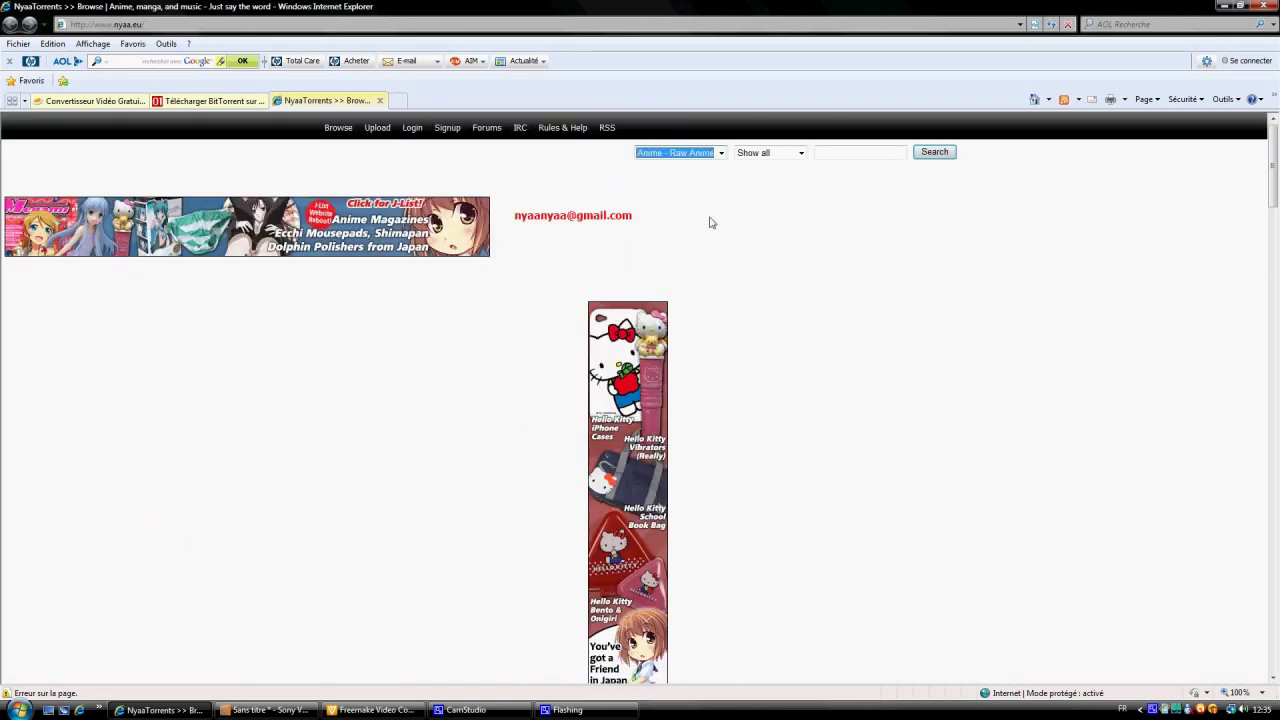
pyautogui.click(866, 156)
pyautogui.click(934, 154)
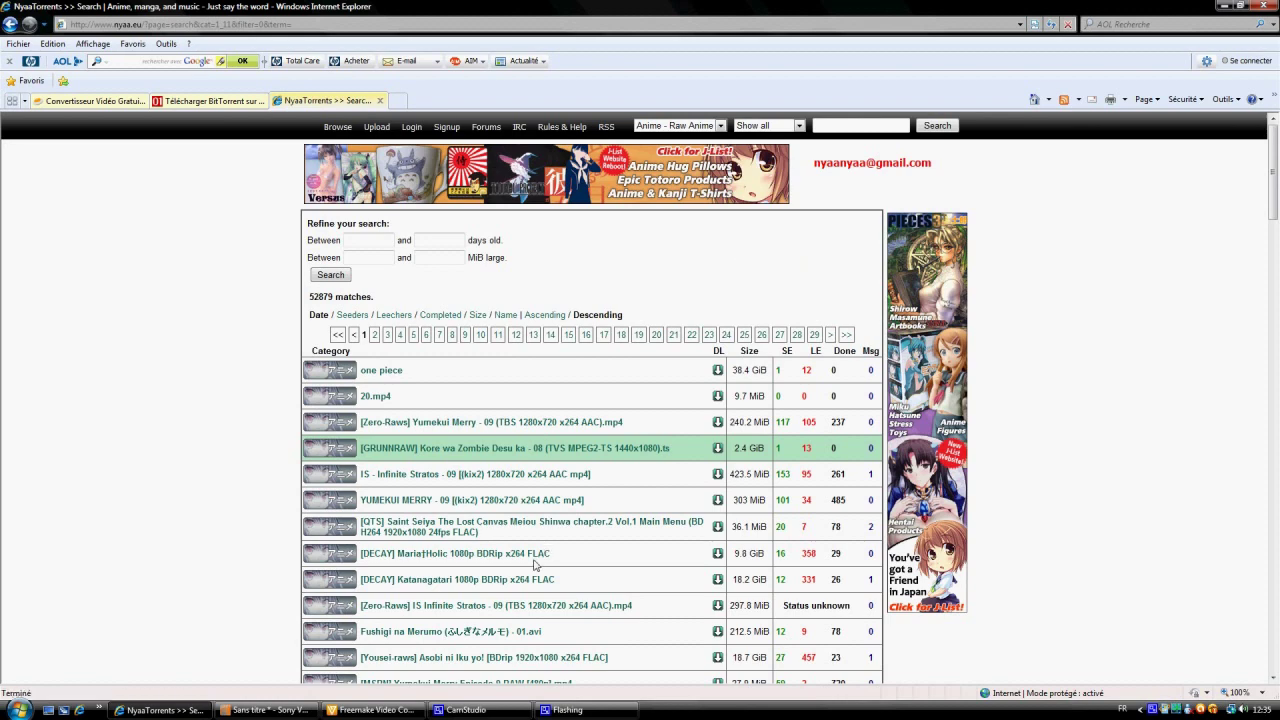
pyautogui.scroll(-3, 537, 565)
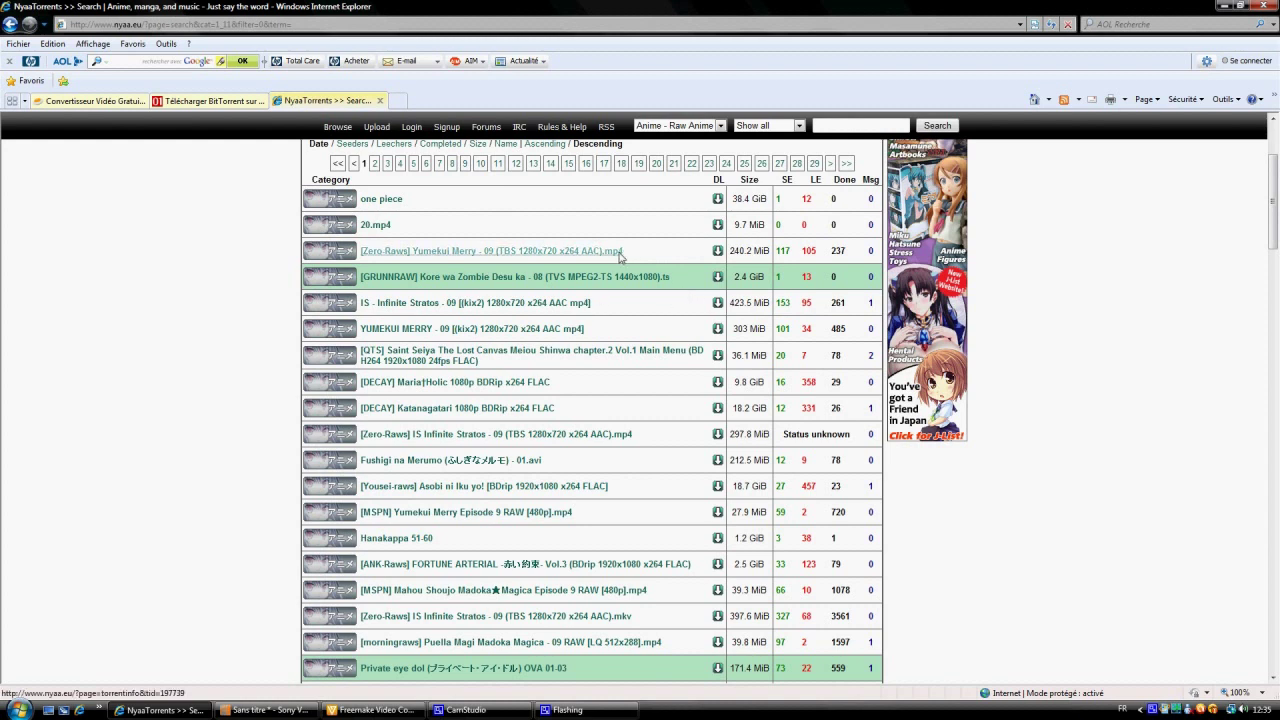
pyautogui.scroll(-2, 677, 417)
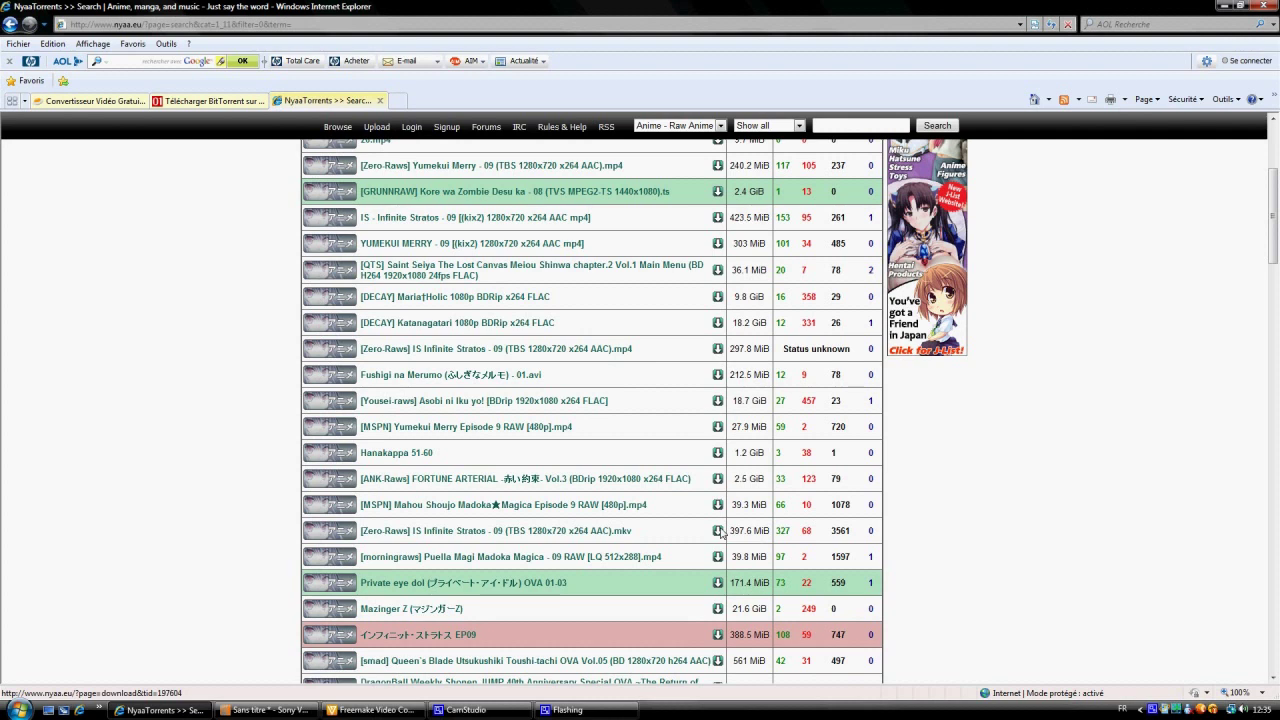
# Look at the Free Video Converter page on freemake.com and return to the NyaaTorrents results
pyautogui.click(105, 101)
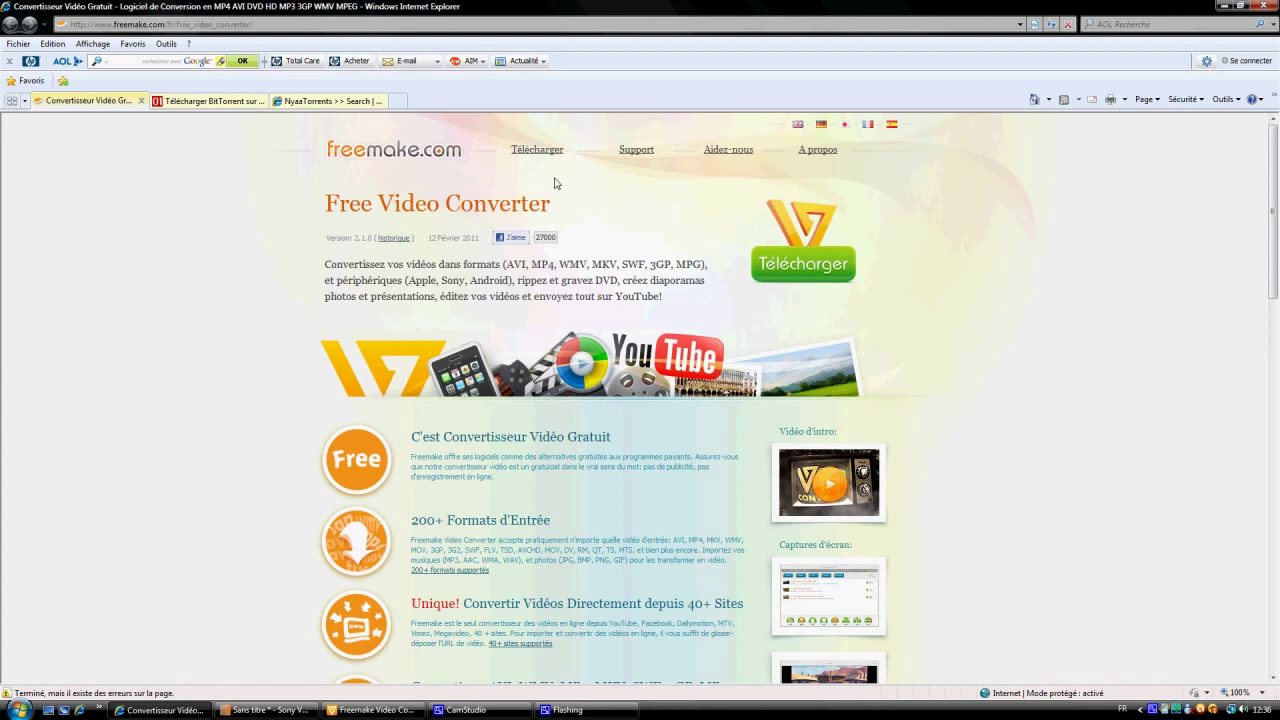
pyautogui.click(282, 101)
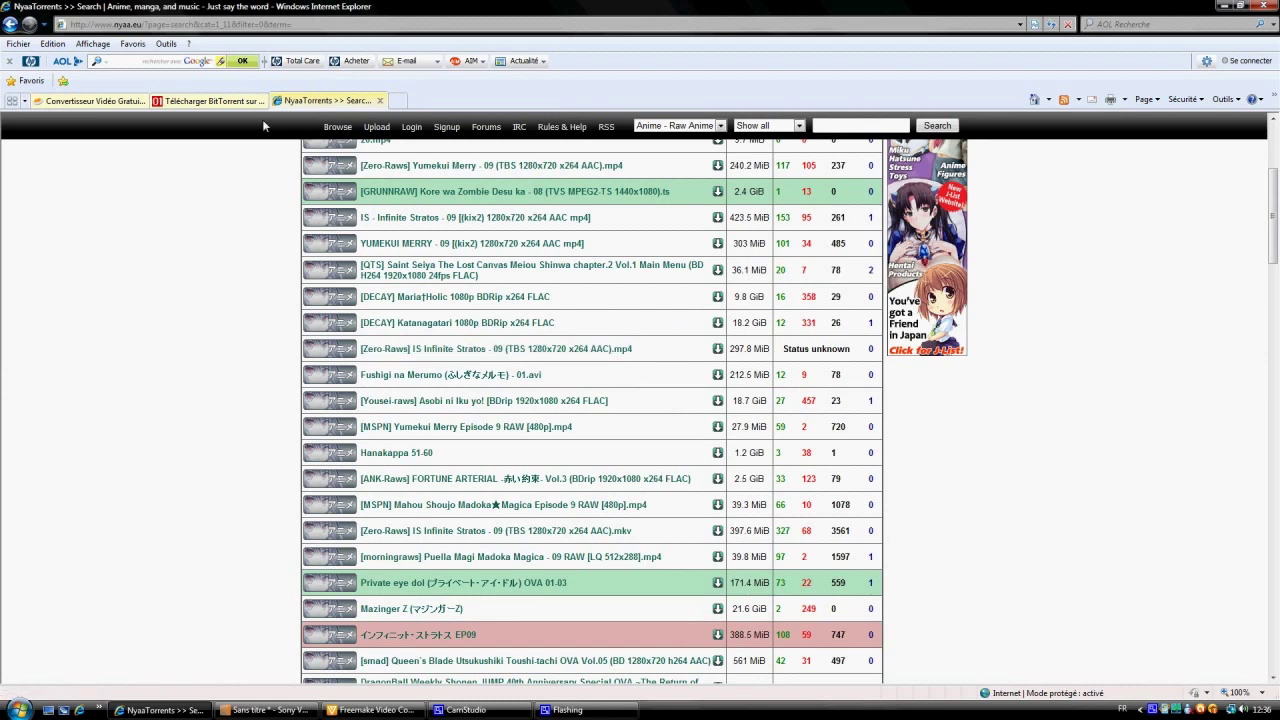
# Switch to Freemake Video Converter, check the file properties of Bleach - 271 - RAW - HD and add it as the source video
pyautogui.click(378, 712)
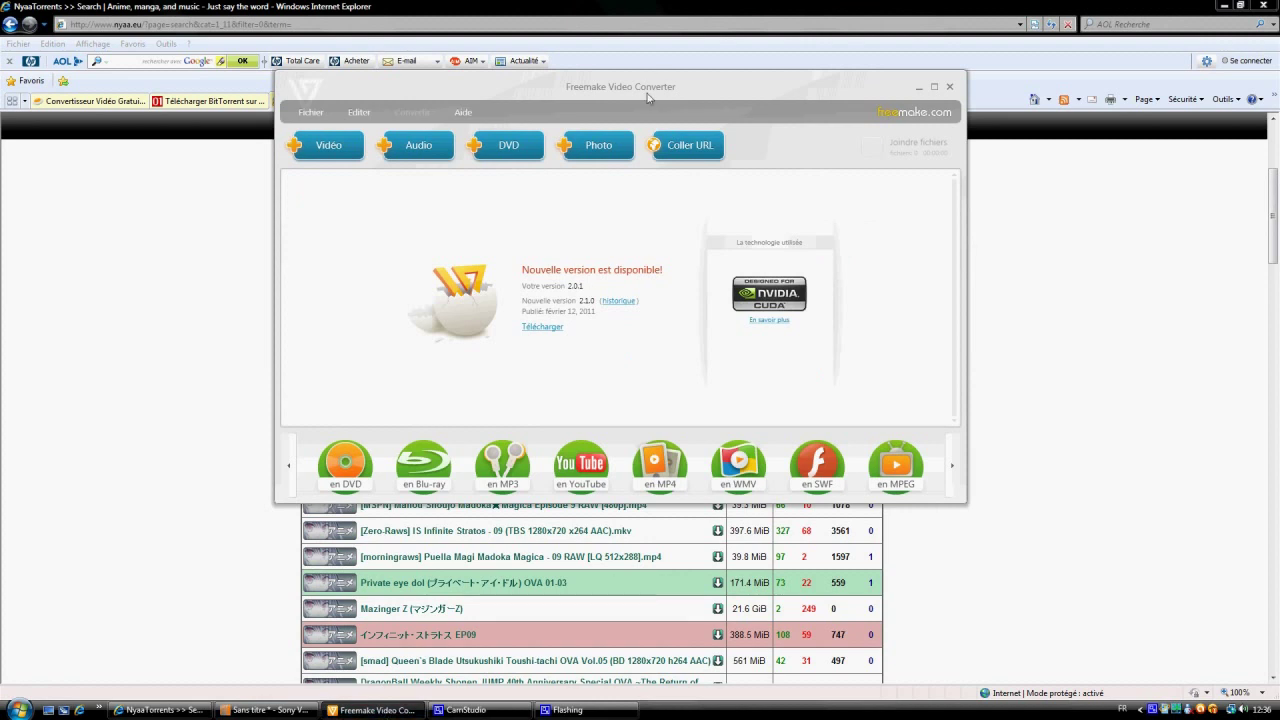
pyautogui.moveTo(648, 97); pyautogui.dragTo(658, 113)
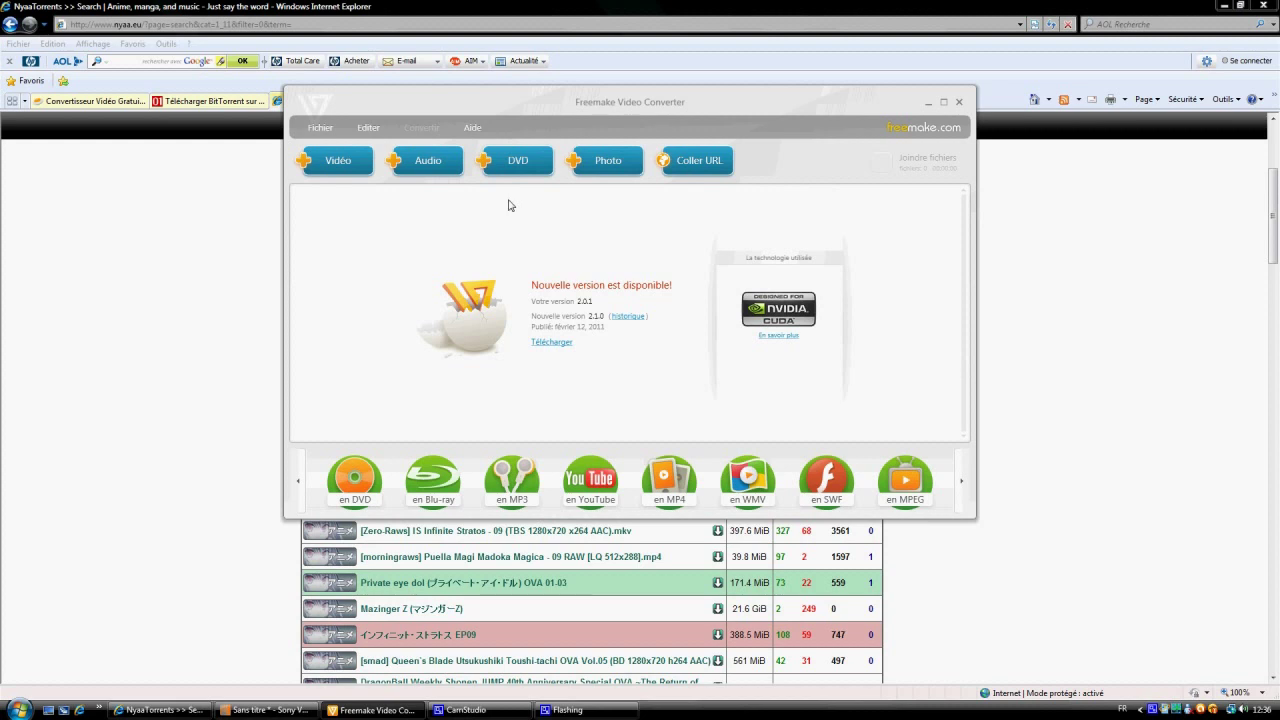
pyautogui.click(347, 172)
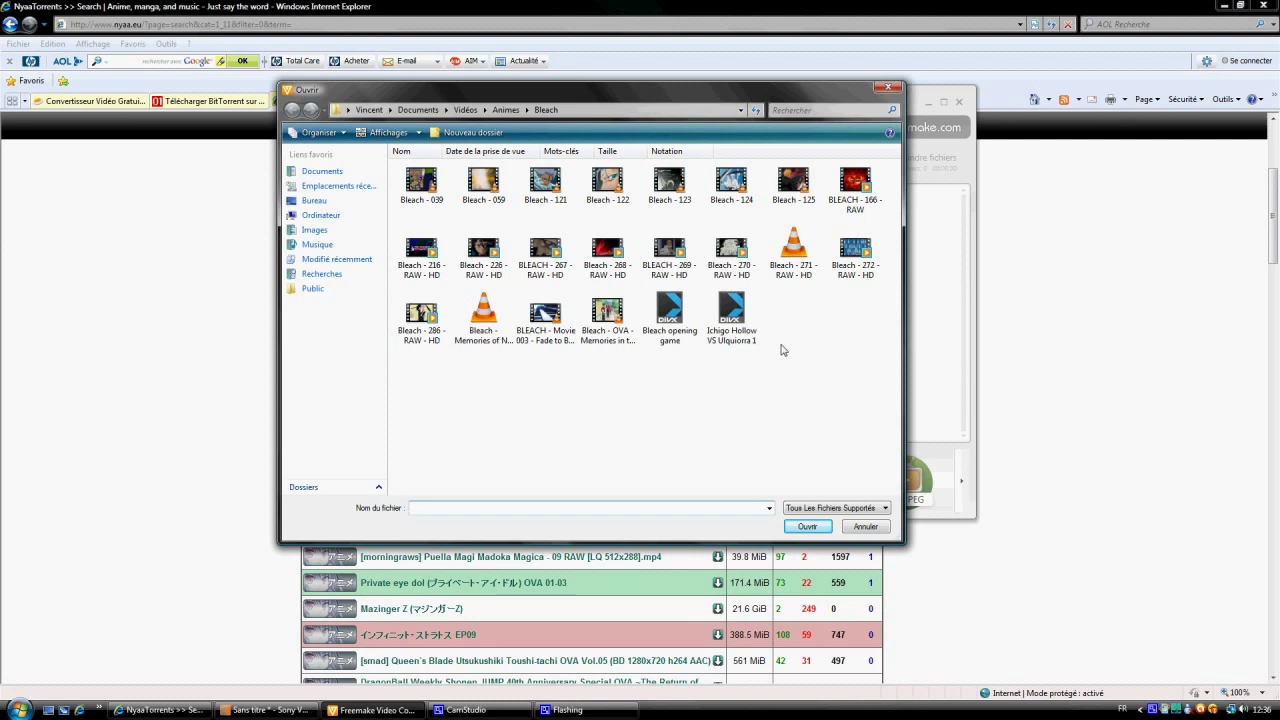
pyautogui.click(792, 265)
pyautogui.rightClick(792, 265)
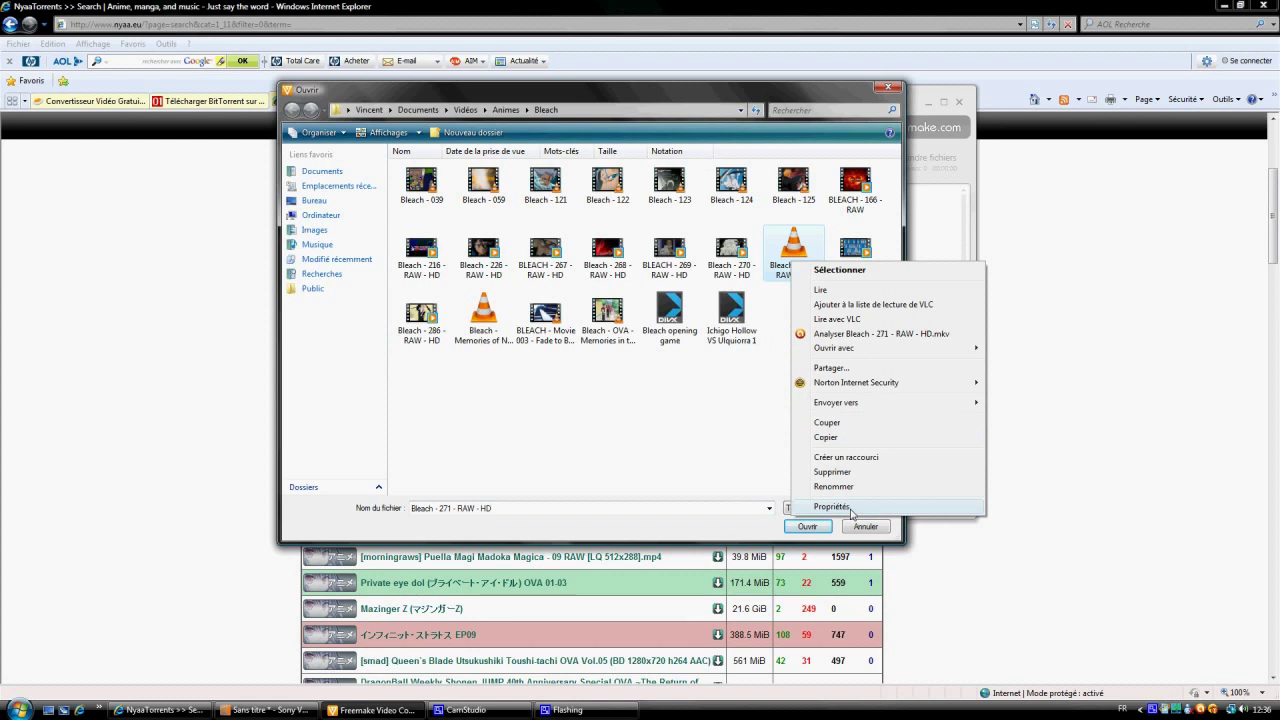
pyautogui.click(849, 510)
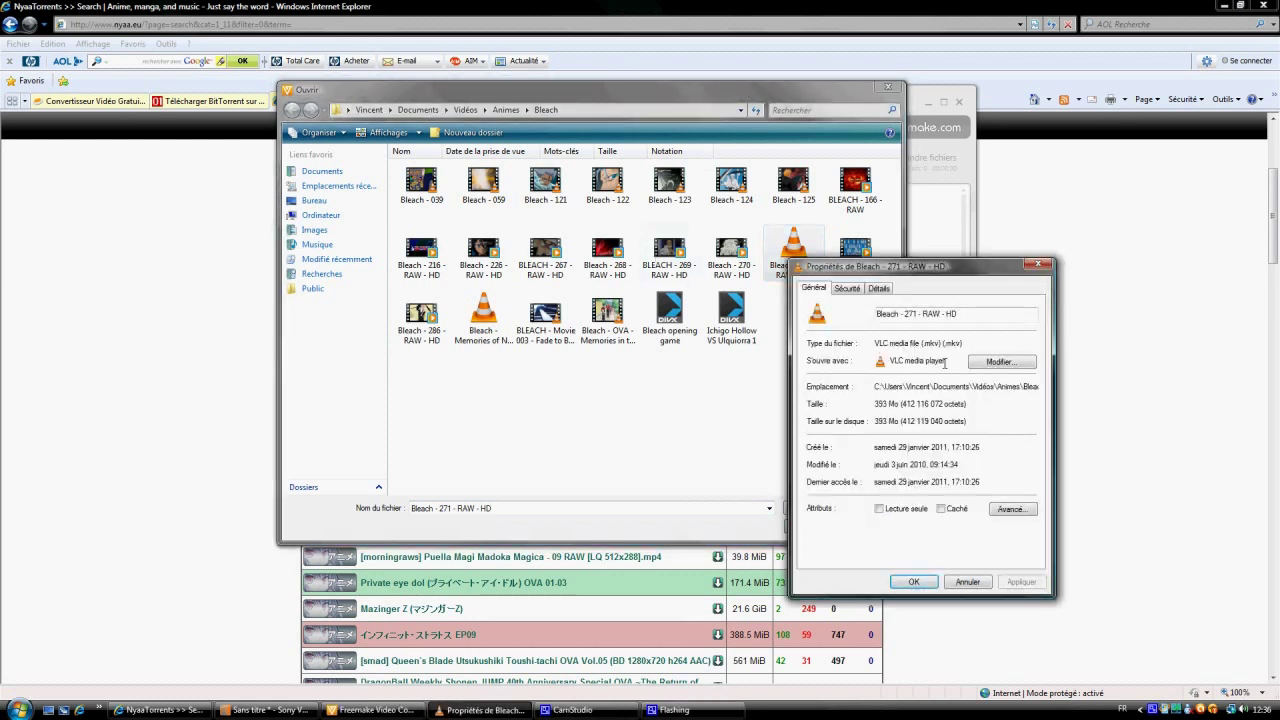
pyautogui.click(913, 581)
pyautogui.doubleClick(786, 268)
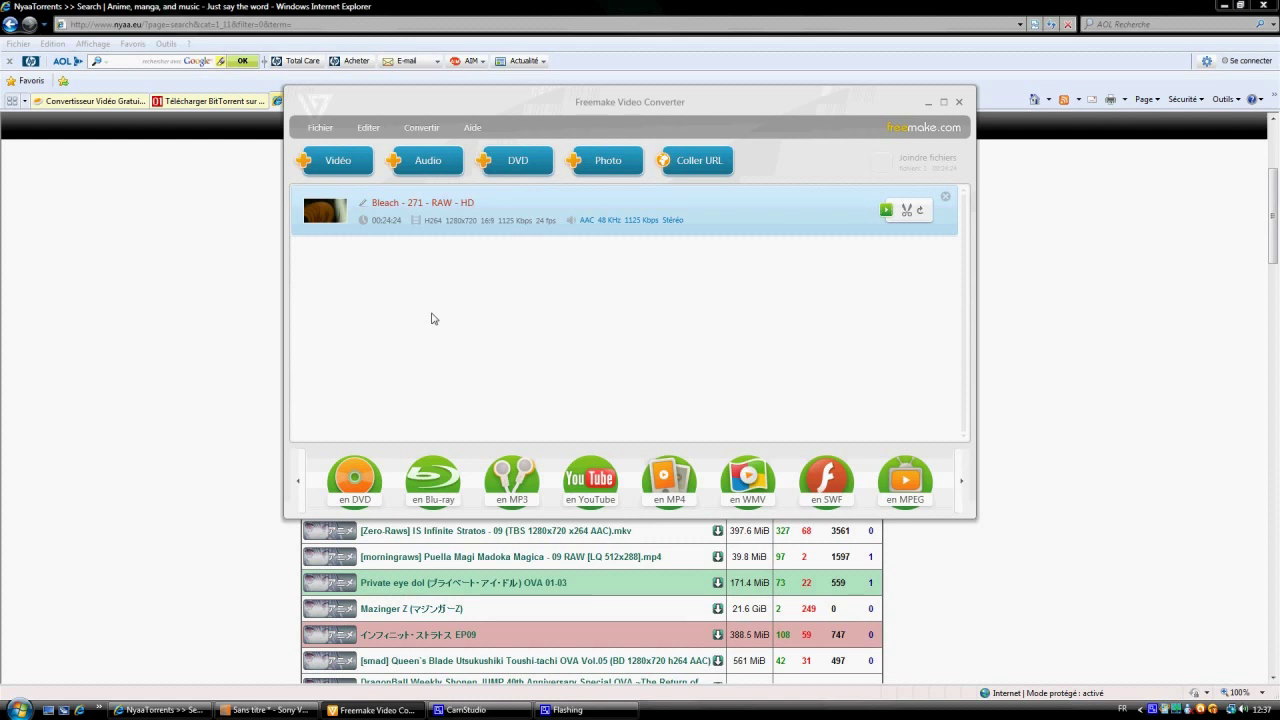
# Choose WMV as the output format and accept the Personnalisé profile with WMV3 as the video codec
pyautogui.click(757, 478)
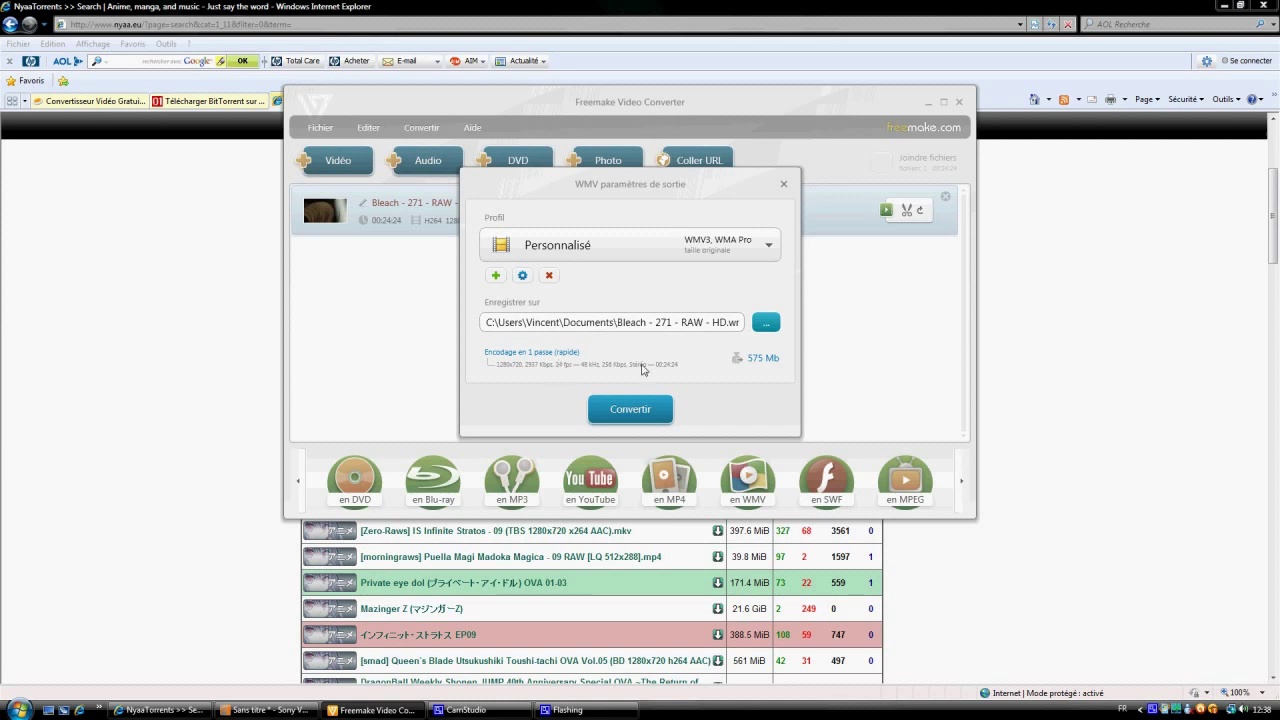
pyautogui.click(522, 277)
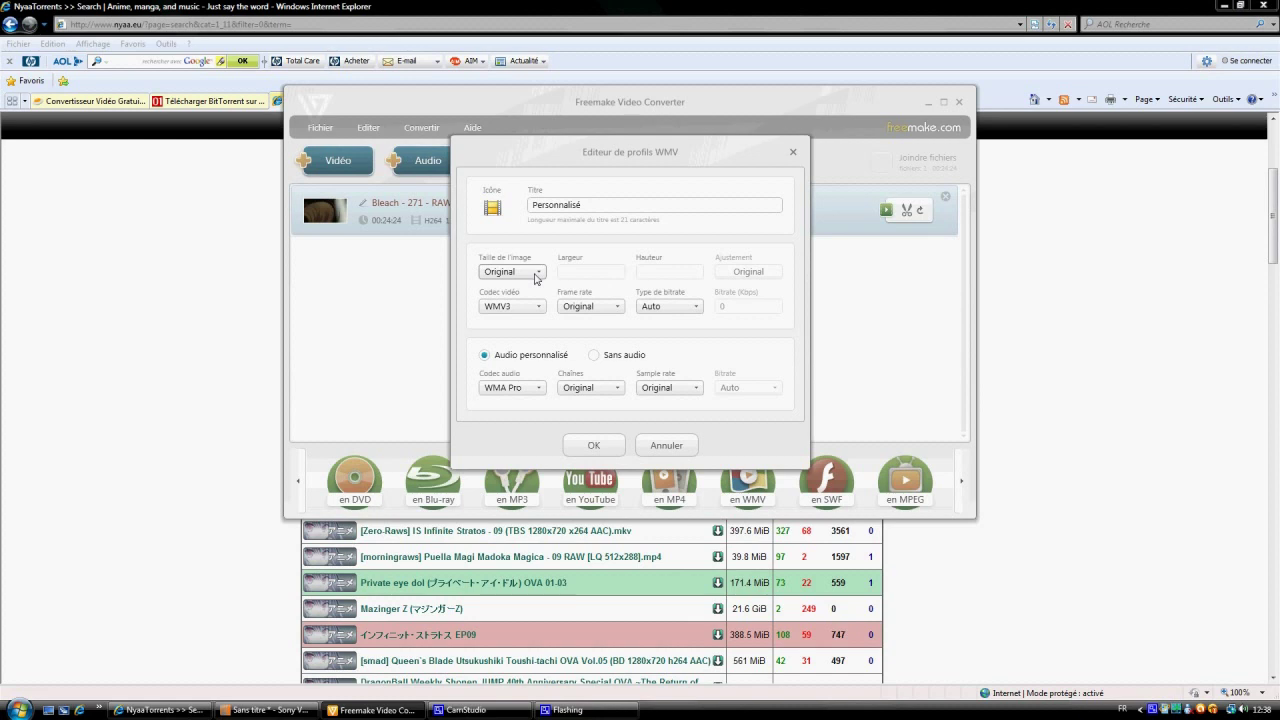
pyautogui.click(528, 306)
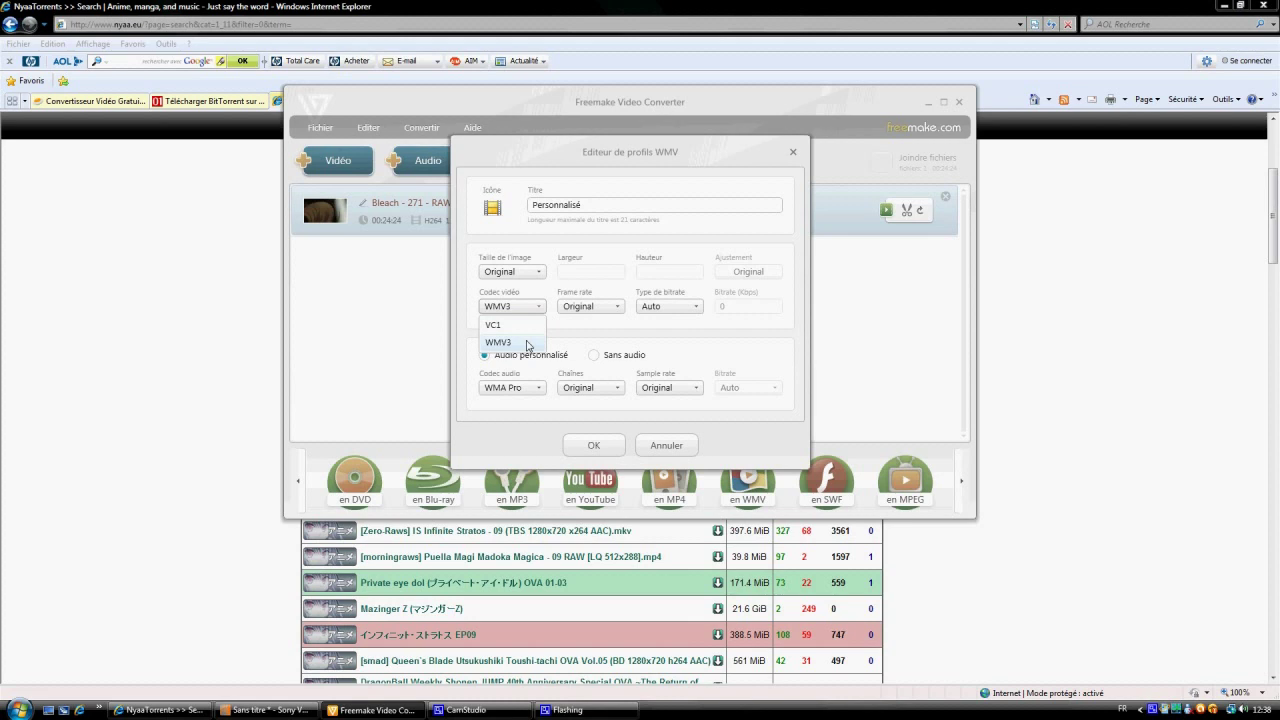
pyautogui.click(527, 344)
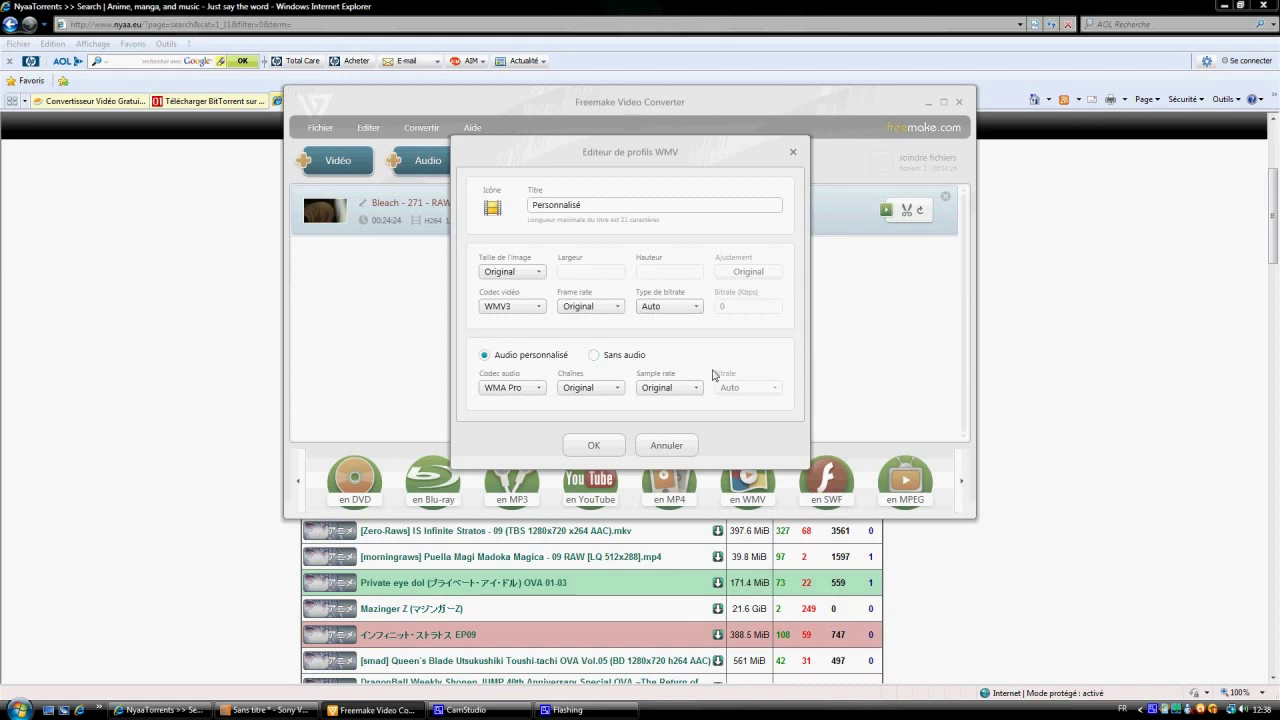
pyautogui.click(596, 446)
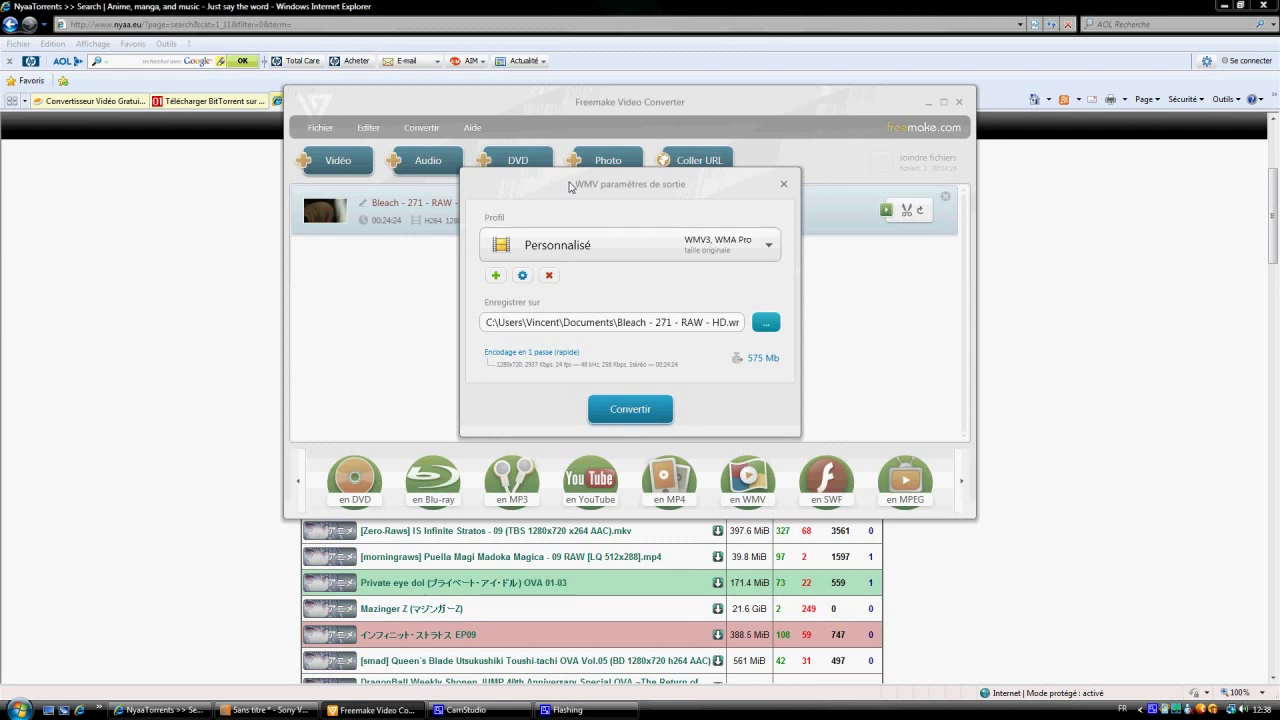
# Set the WMV output size to 500 MB and start the conversion
pyautogui.moveTo(572, 188); pyautogui.dragTo(565, 289)
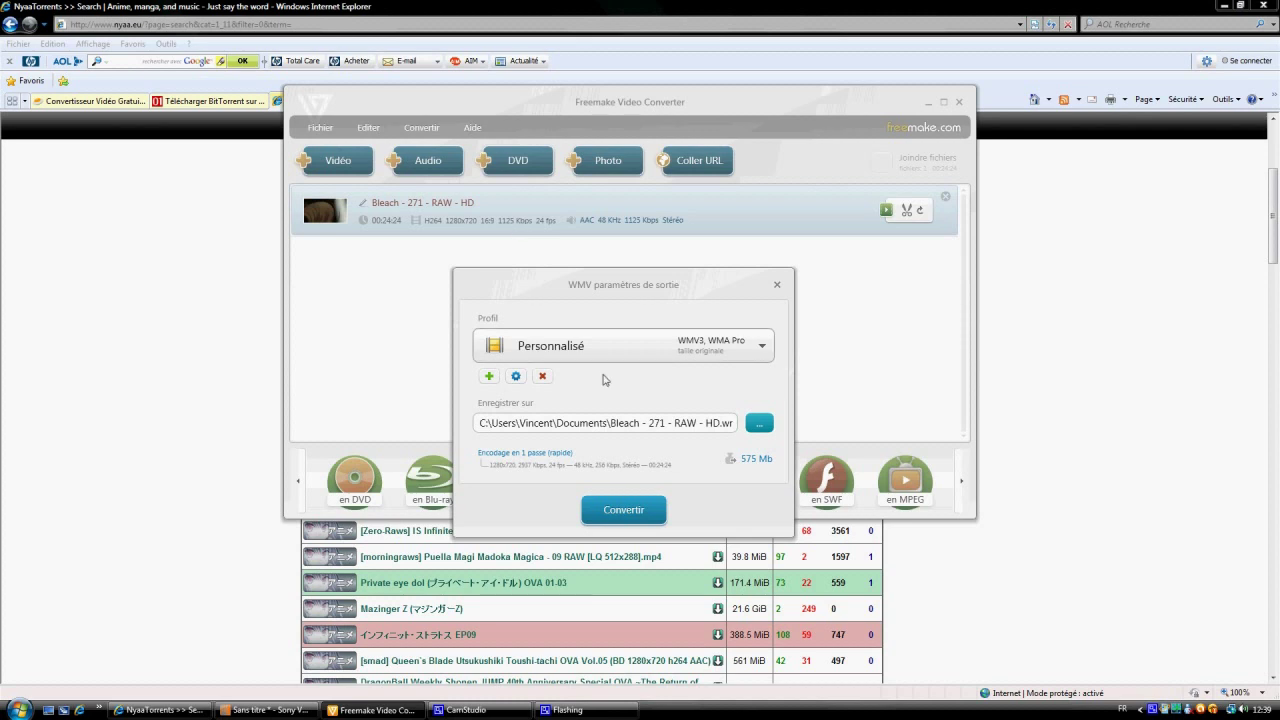
pyautogui.click(757, 460)
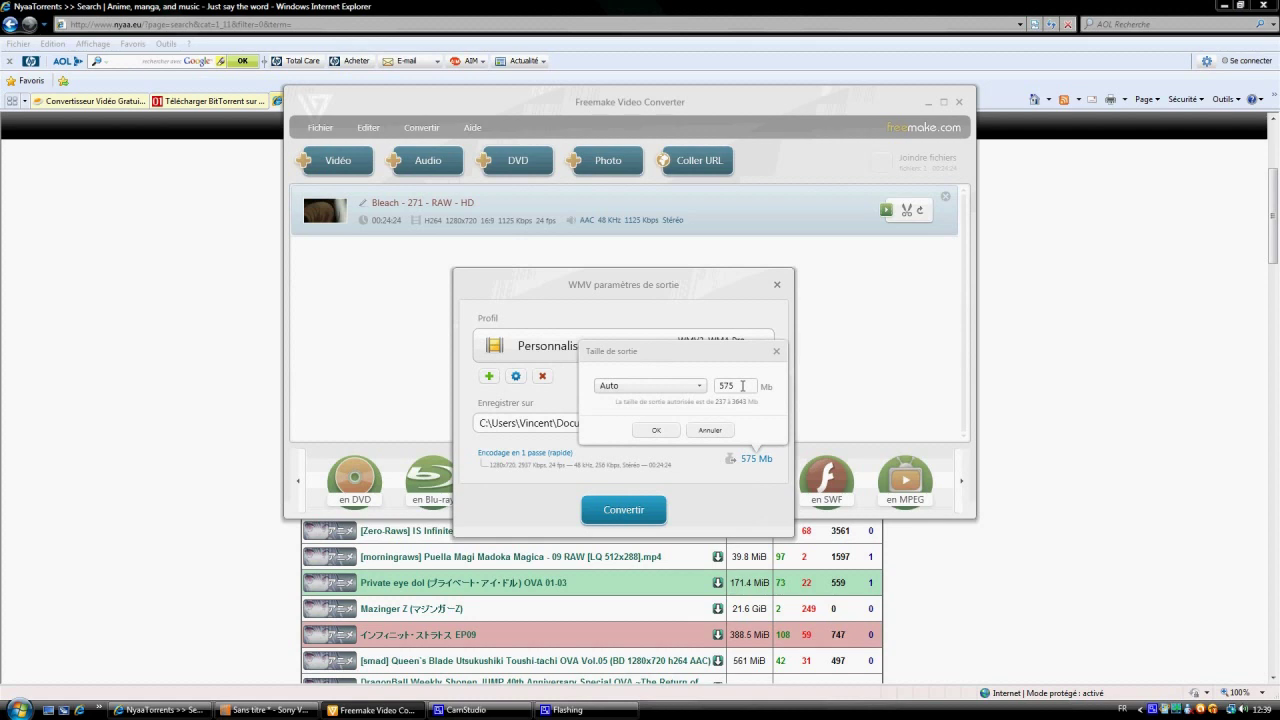
pyautogui.moveTo(742, 386); pyautogui.dragTo(712, 387)
pyautogui.write('500')
pyautogui.click(660, 431)
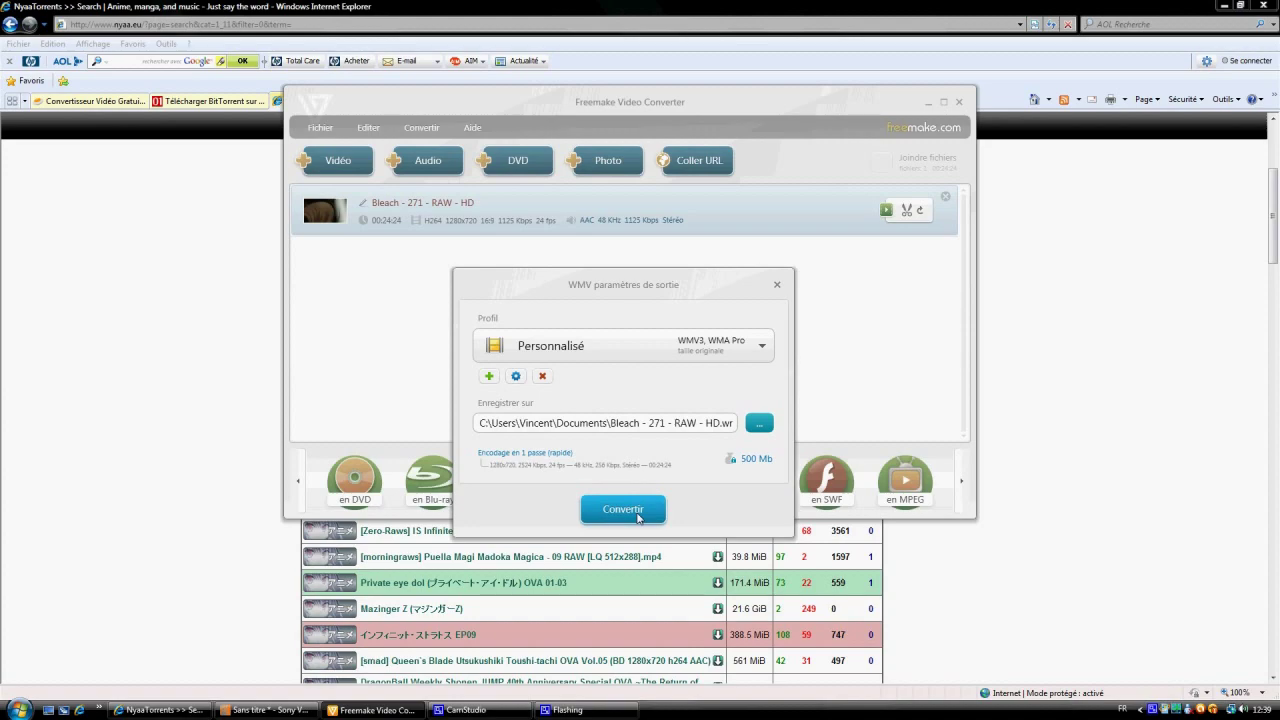
pyautogui.click(631, 507)
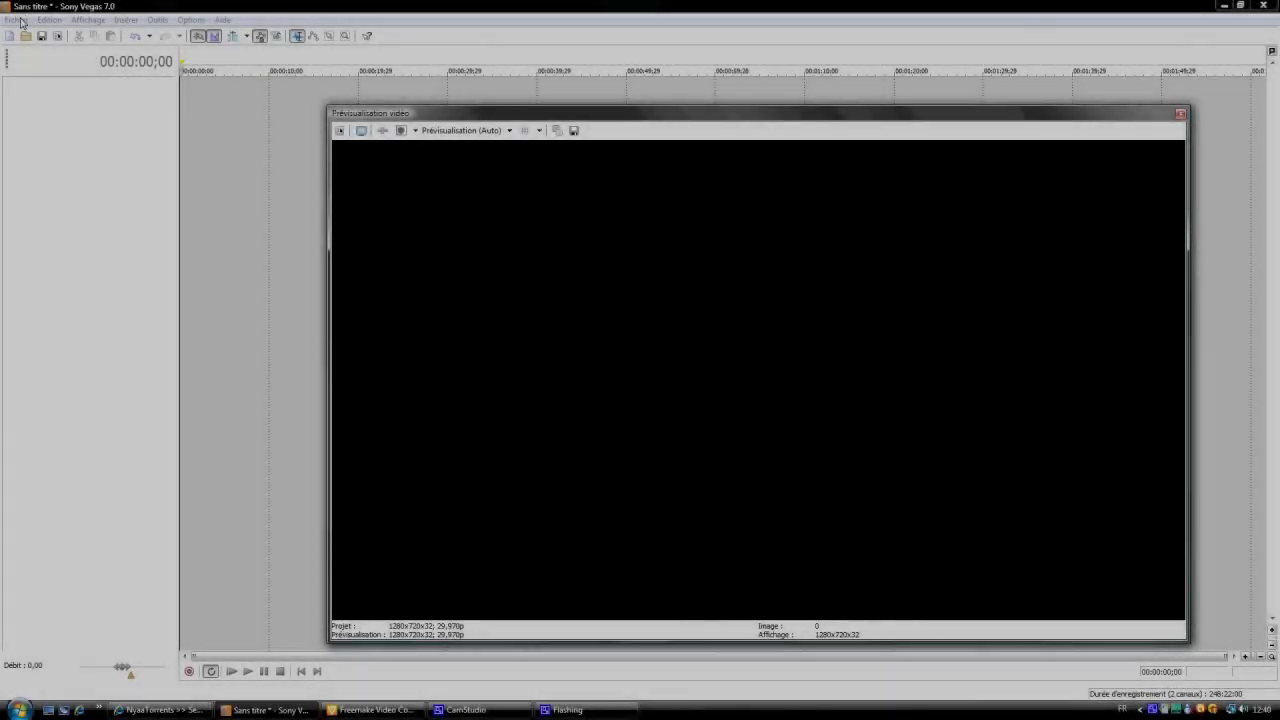
# In Sony Vegas, import the converted video Bleach - 271 - RAW - HD (1) and place it at the start of the timeline
pyautogui.click(18, 20)
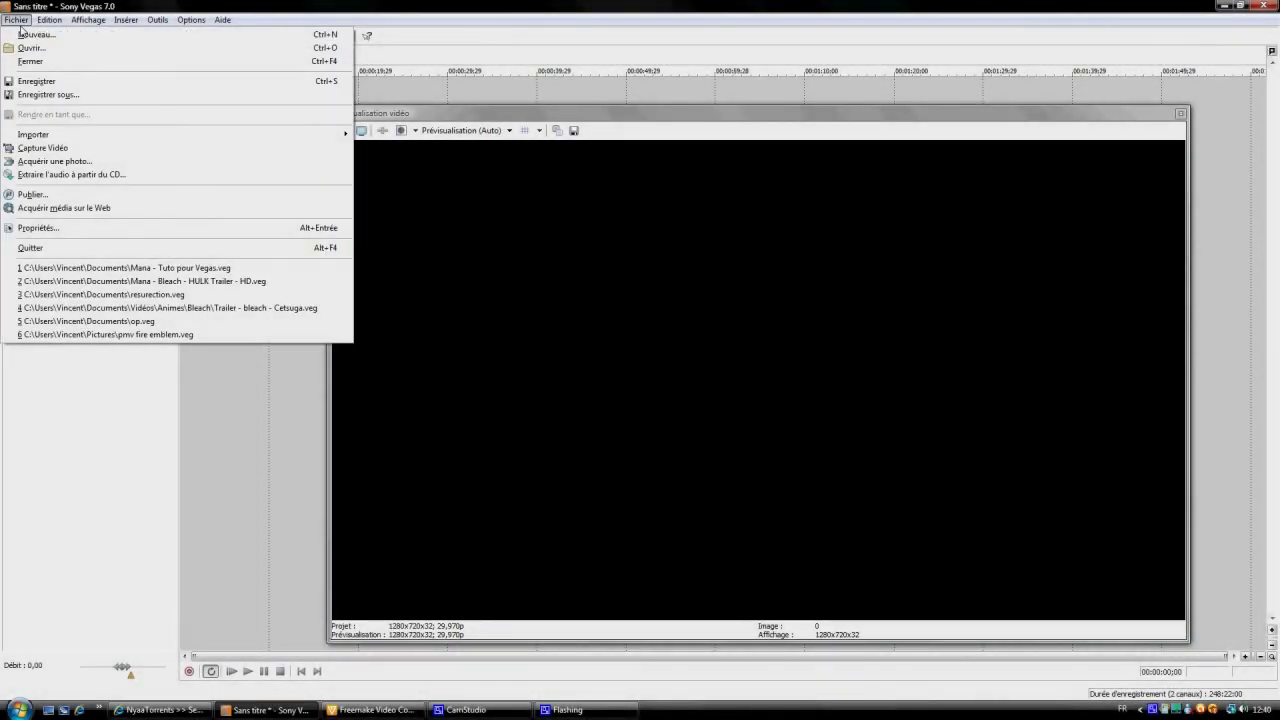
pyautogui.moveTo(237, 144)
pyautogui.click(380, 134)
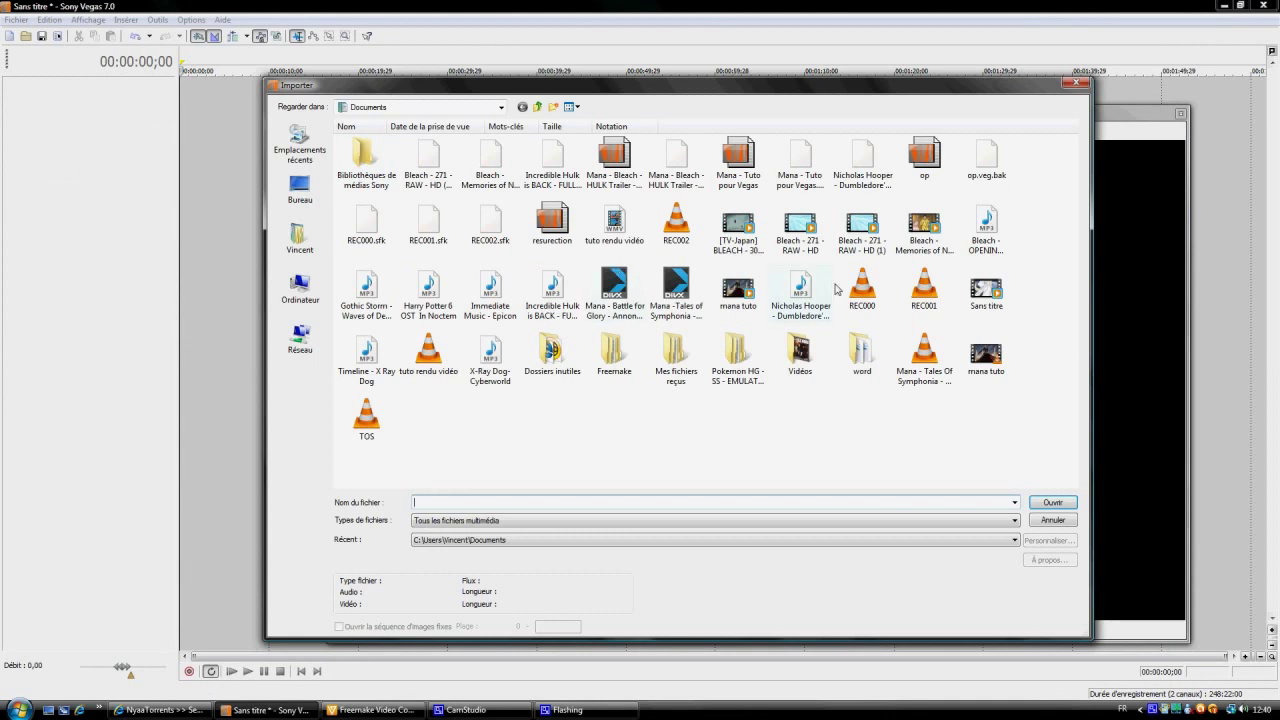
pyautogui.doubleClick(867, 238)
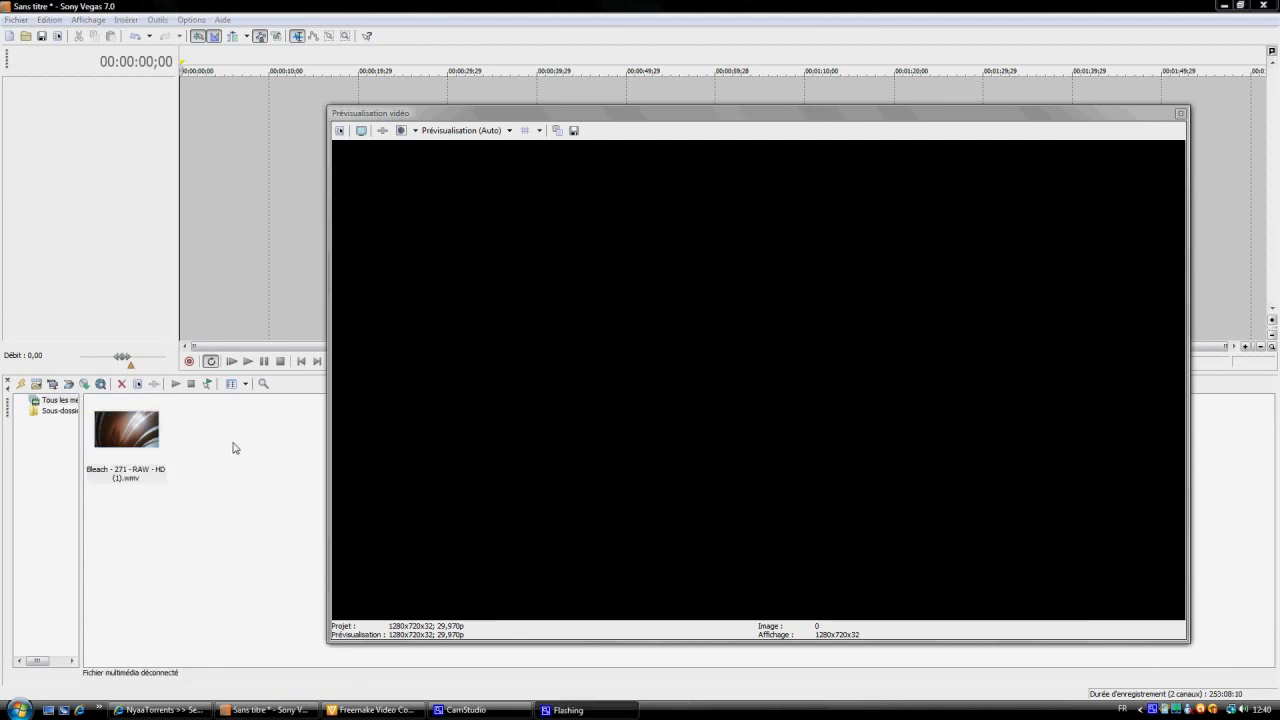
pyautogui.moveTo(135, 442); pyautogui.dragTo(266, 114)
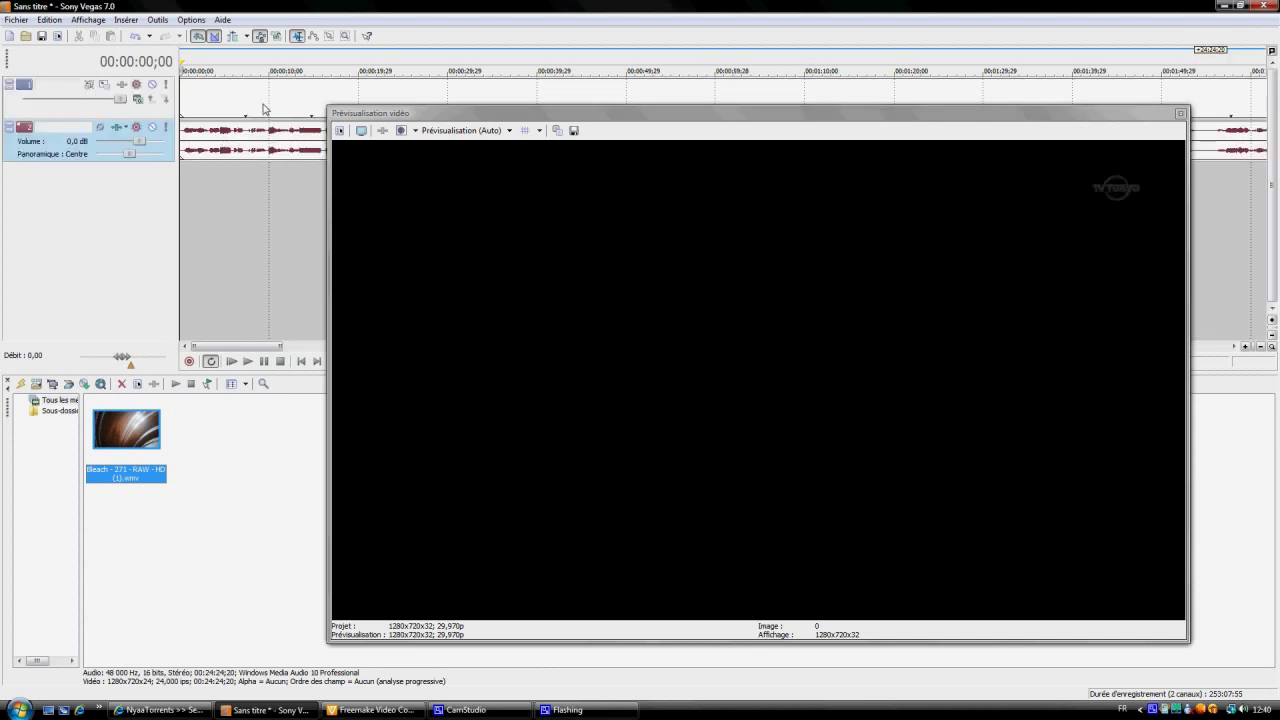
# Shrink the floating video preview and place it below the tracks, hiding the docked project media area
pyautogui.click(397, 145)
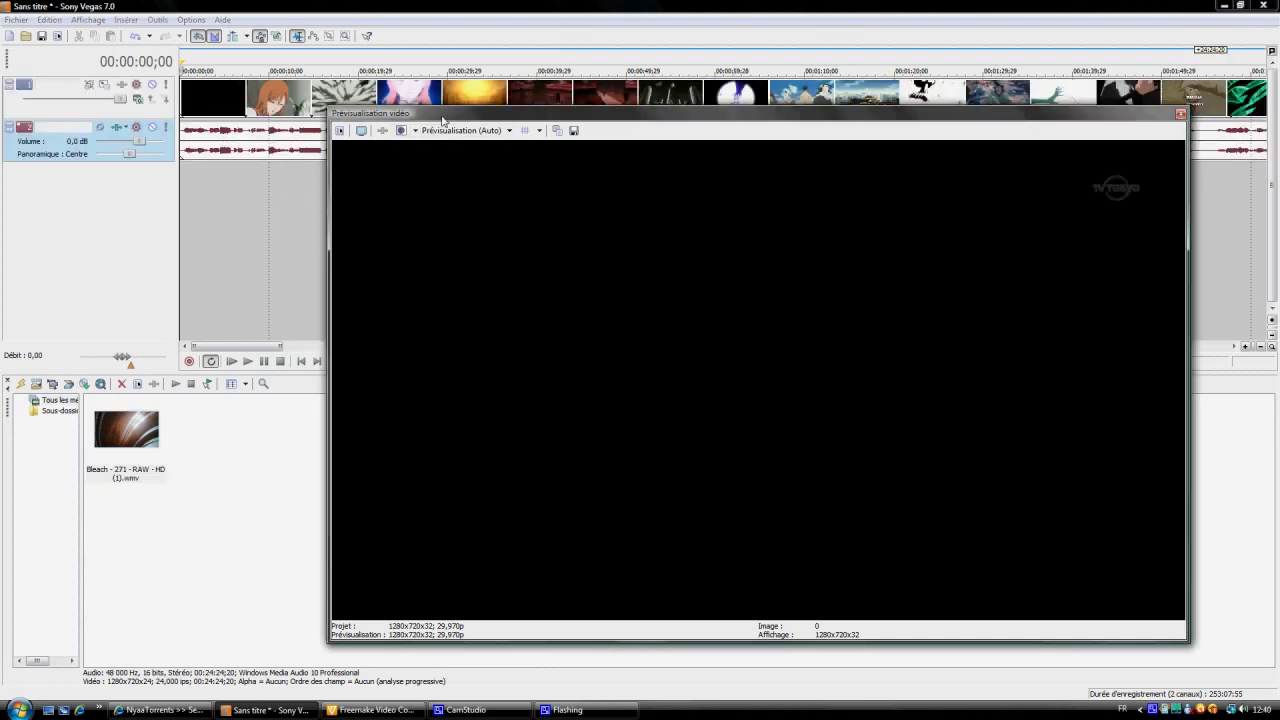
pyautogui.doubleClick(460, 113)
pyautogui.moveTo(476, 113); pyautogui.dragTo(683, 259)
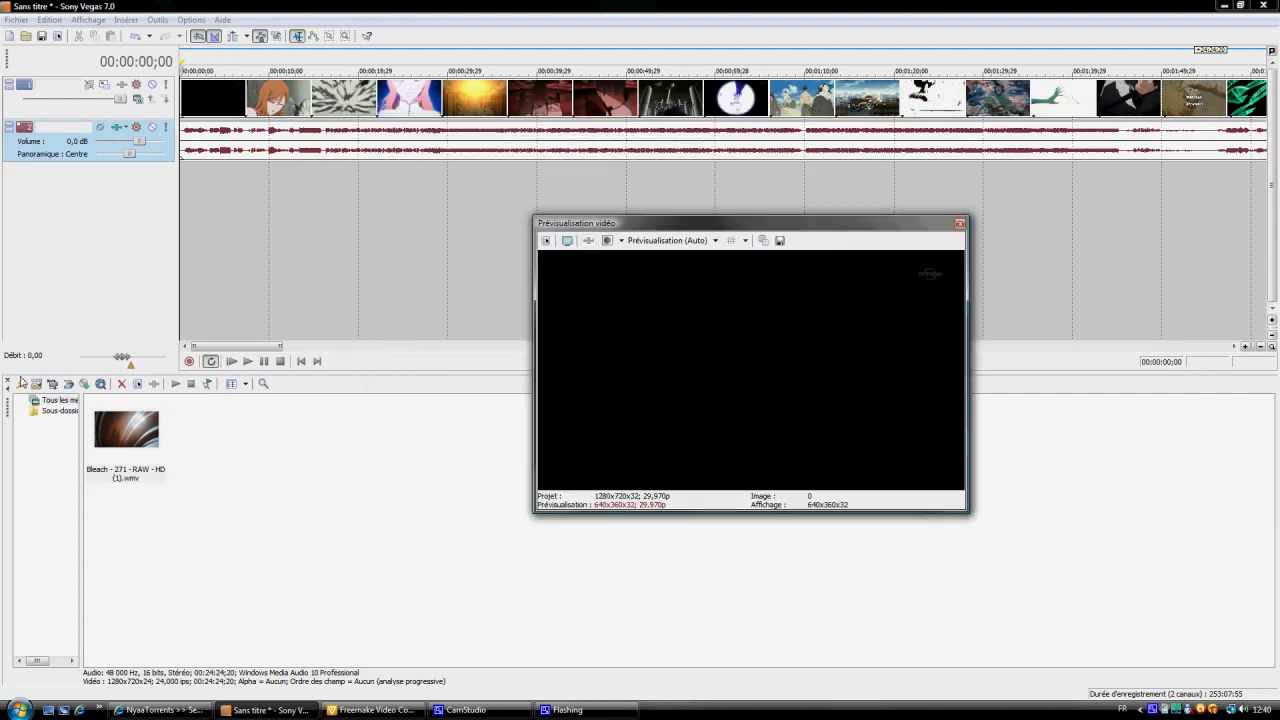
pyautogui.press('F11')
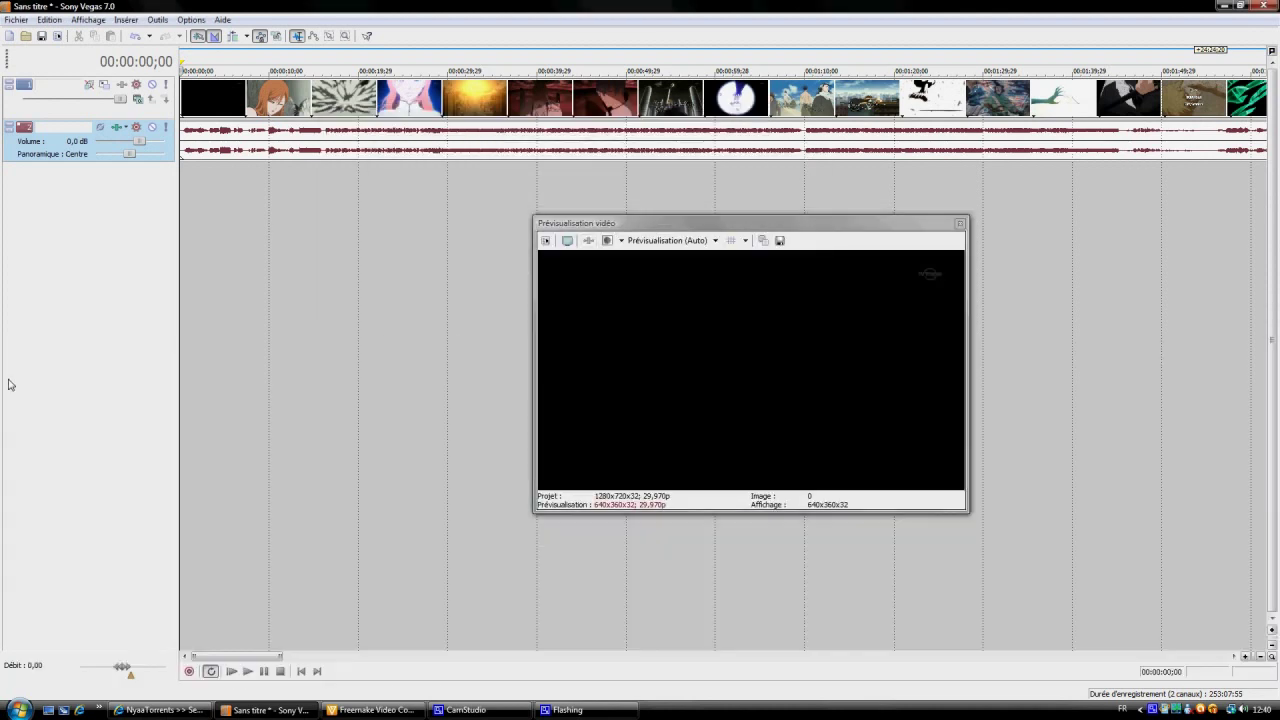
pyautogui.moveTo(654, 222); pyautogui.dragTo(598, 231)
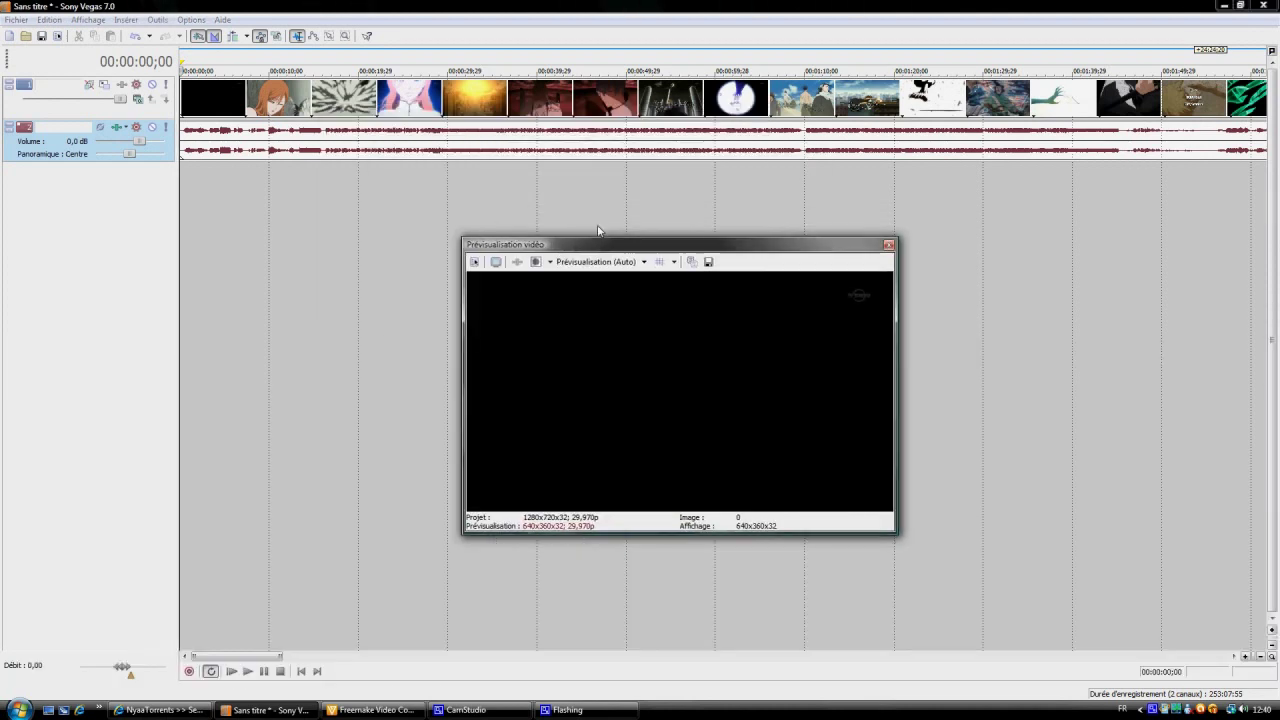
# Place the timeline cursor at 00:00:54;14 and duplicate the video track
pyautogui.click(666, 103)
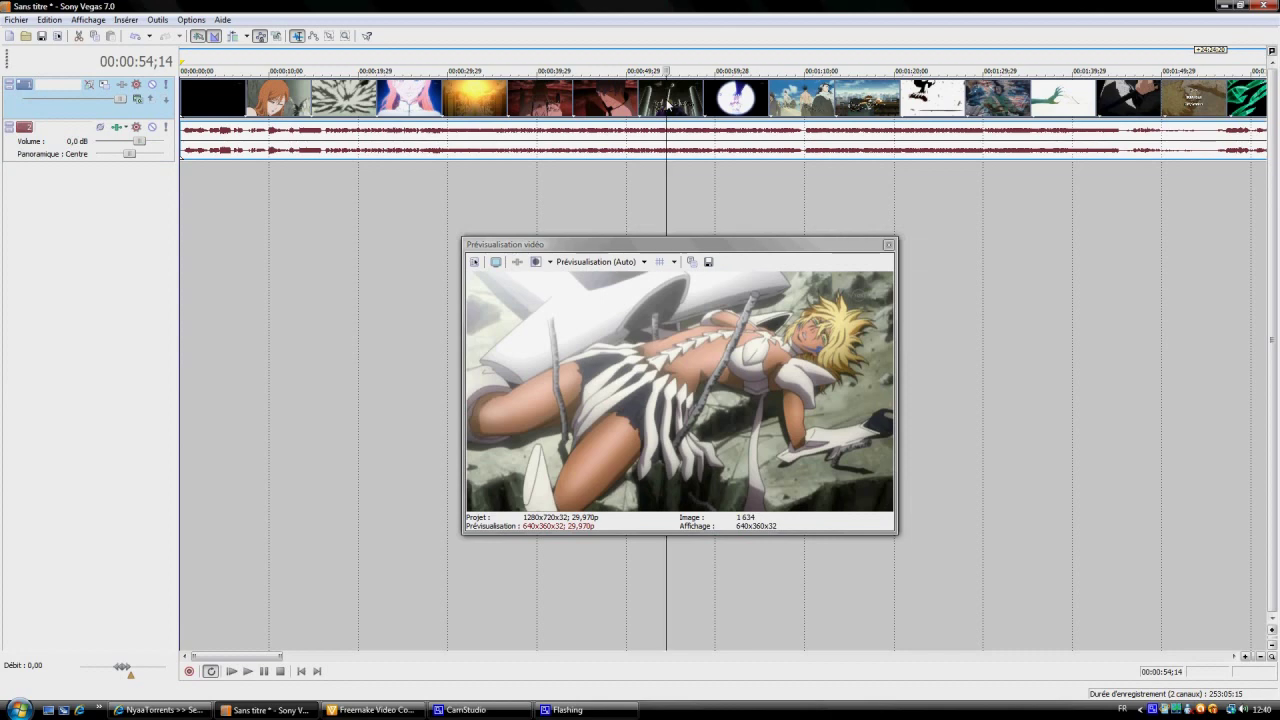
pyautogui.scroll(-8, 668, 103)
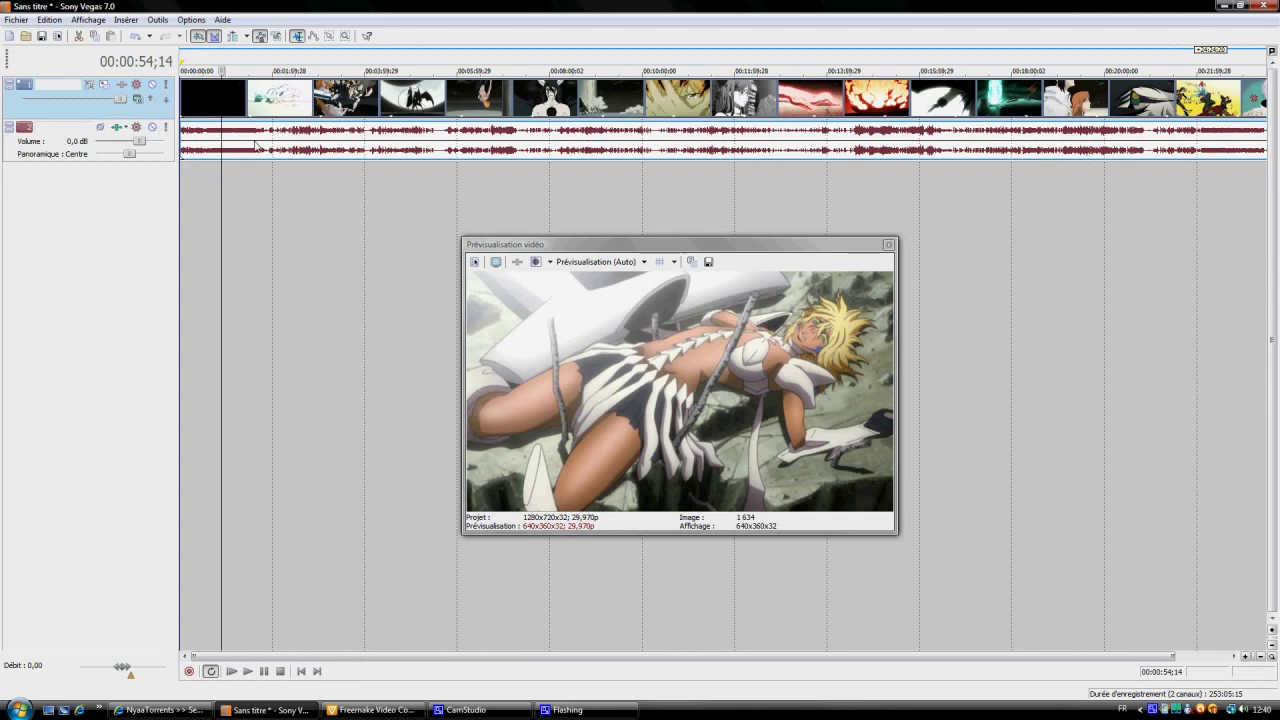
pyautogui.rightClick(140, 108)
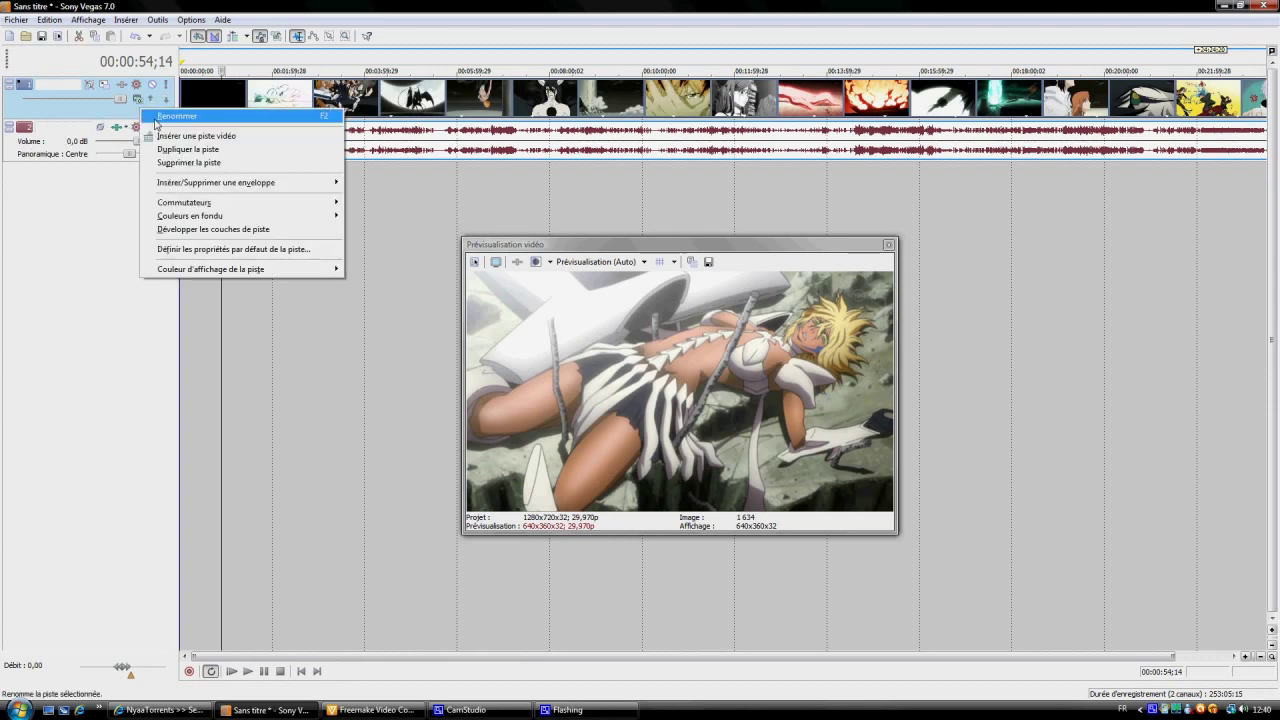
pyautogui.click(160, 149)
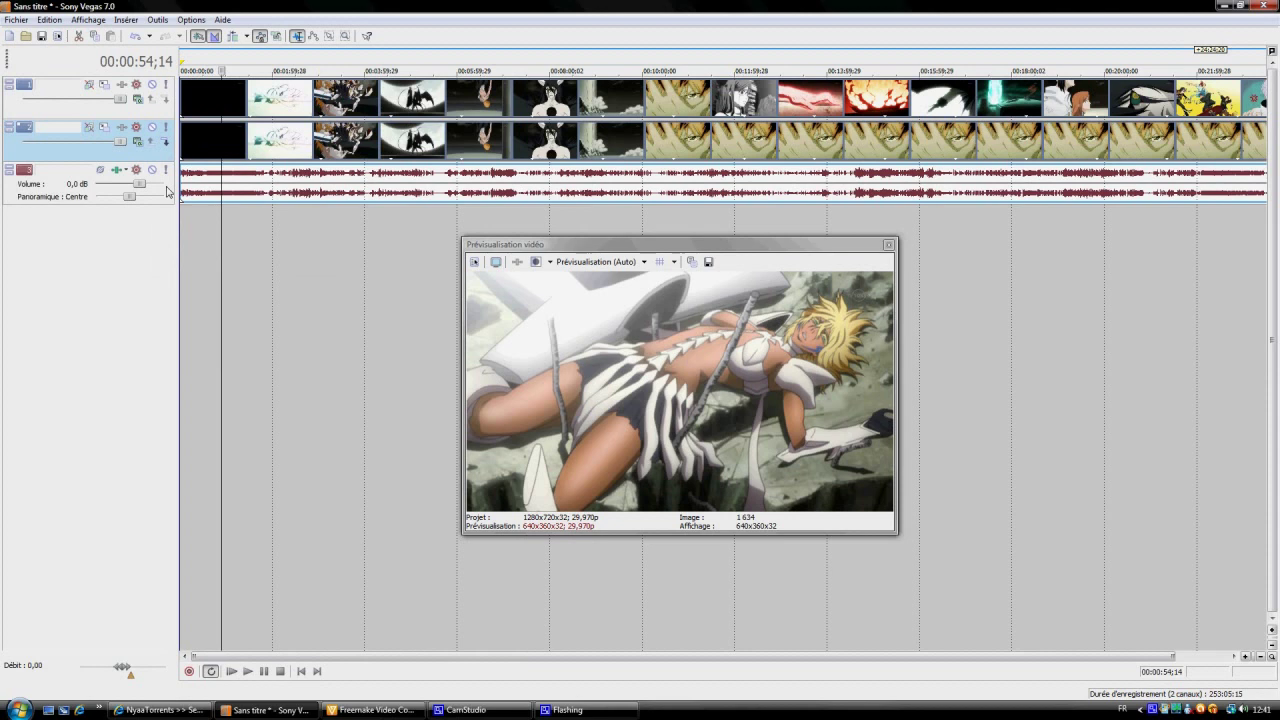
# Delete the audio track and the duplicated video track, keeping only the original video track
pyautogui.rightClick(168, 192)
pyautogui.click(226, 240)
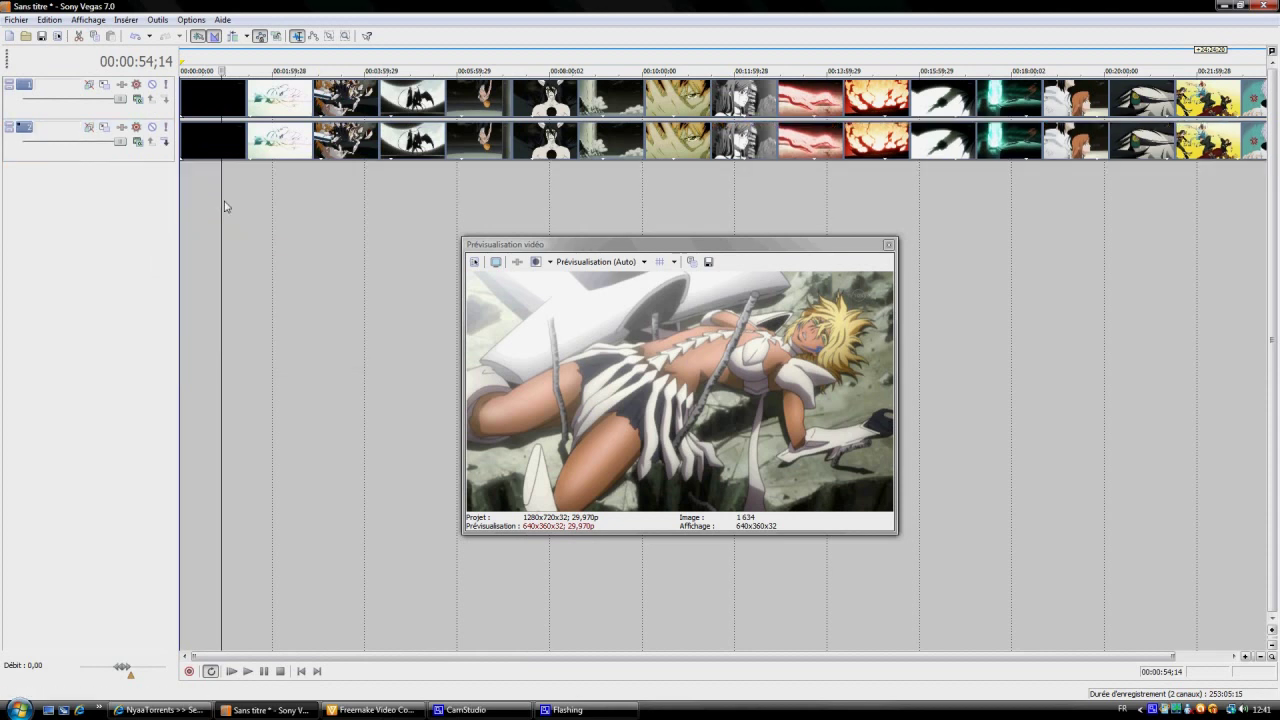
pyautogui.rightClick(157, 148)
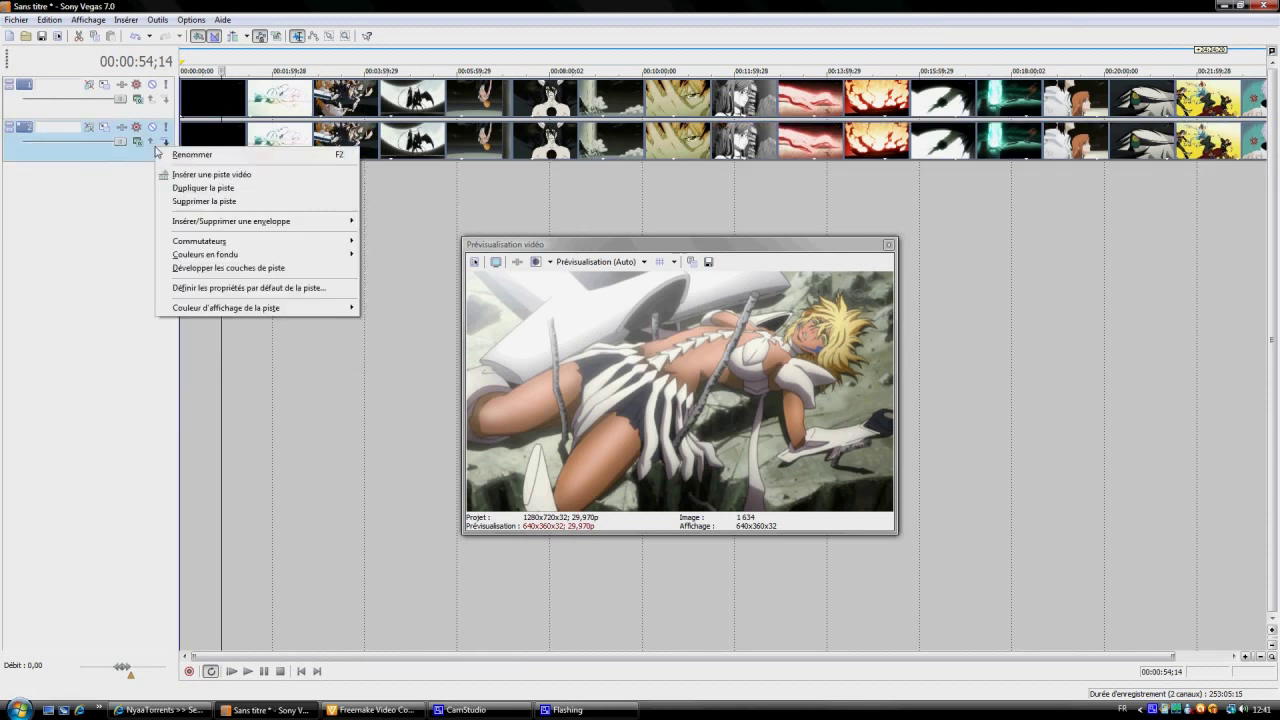
pyautogui.click(186, 202)
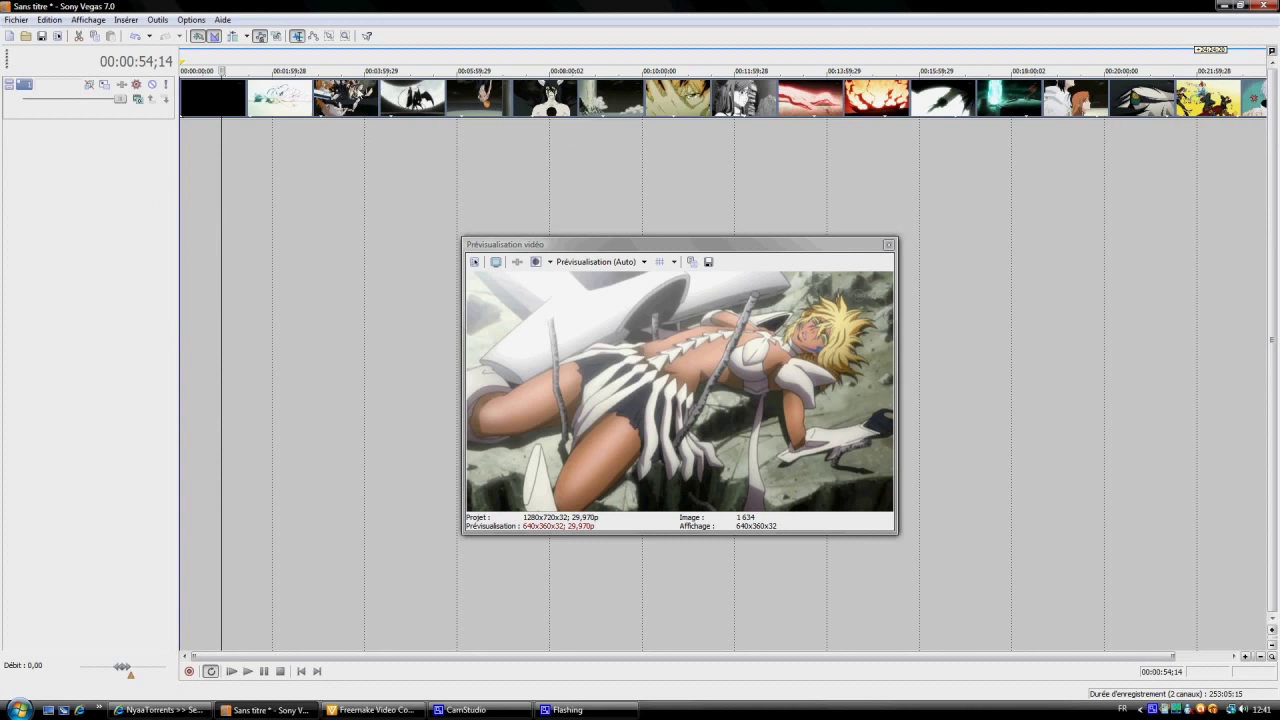
# Disable resampling (Désactiver le rééchantillonnage) for the Bleach - 271 - RAW - HD (1) video event
pyautogui.rightClick(358, 88)
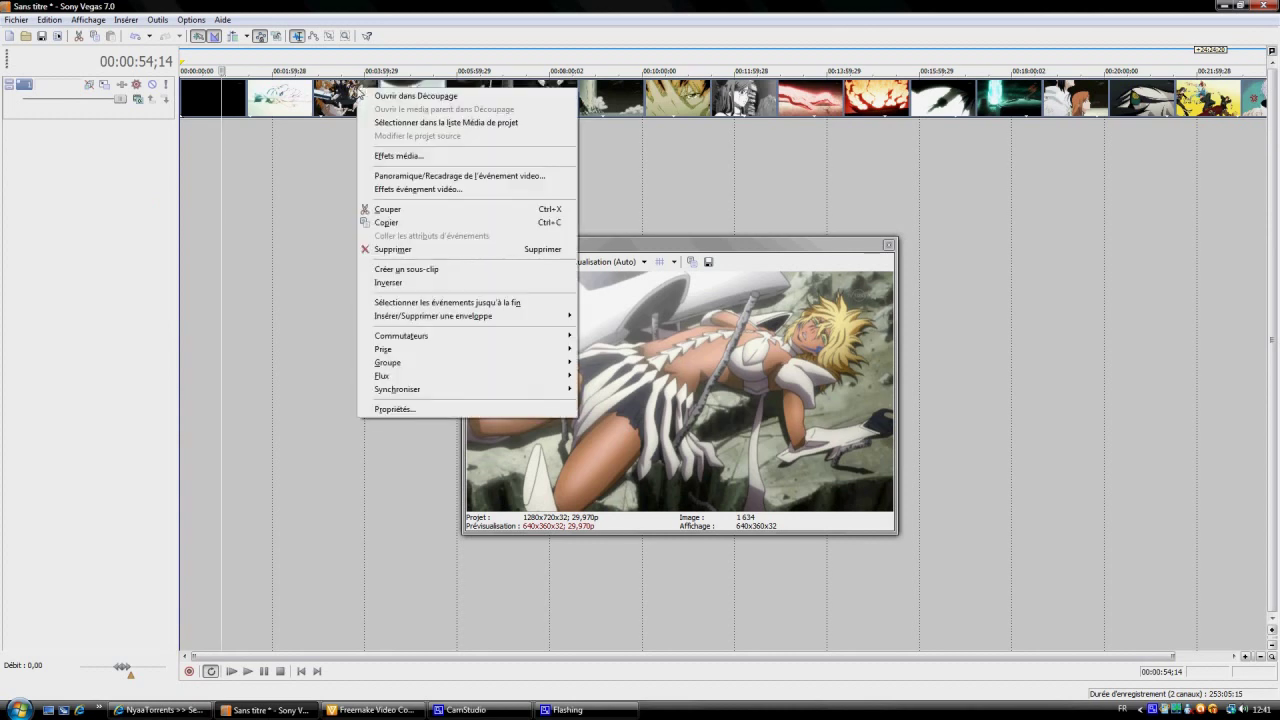
pyautogui.click(414, 411)
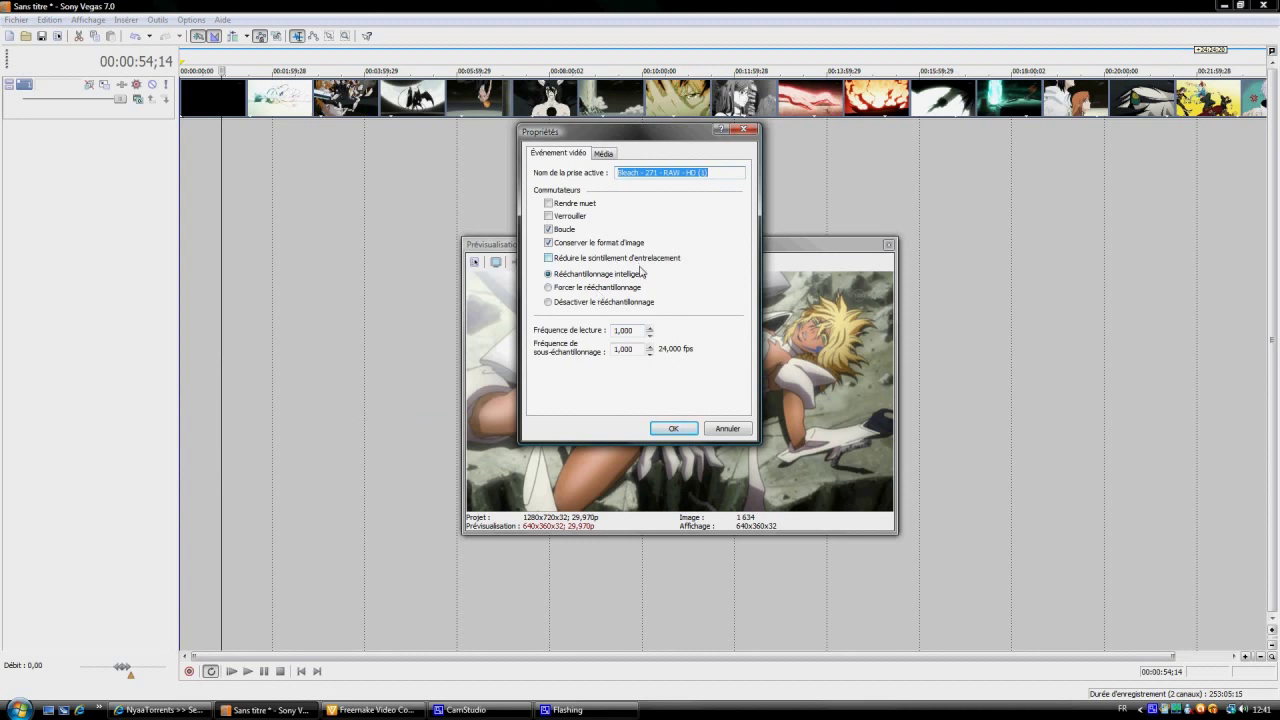
pyautogui.click(579, 304)
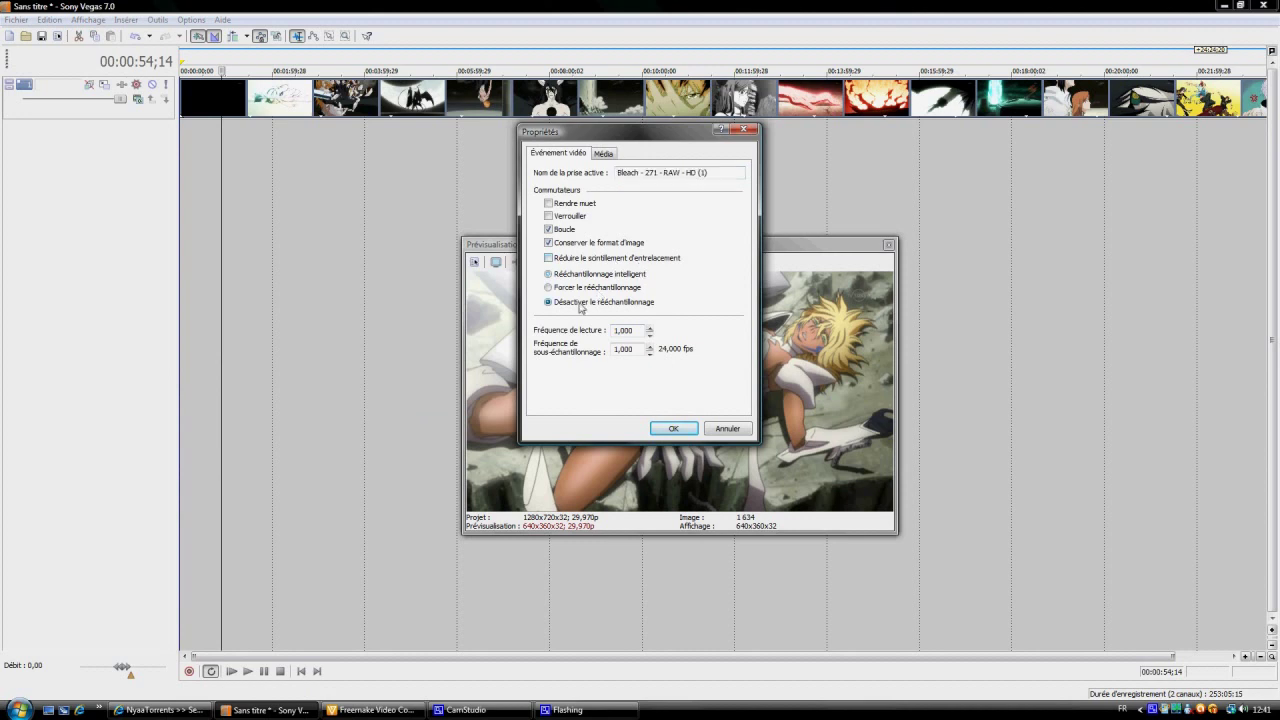
pyautogui.click(567, 248)
pyautogui.click(552, 243)
pyautogui.click(668, 428)
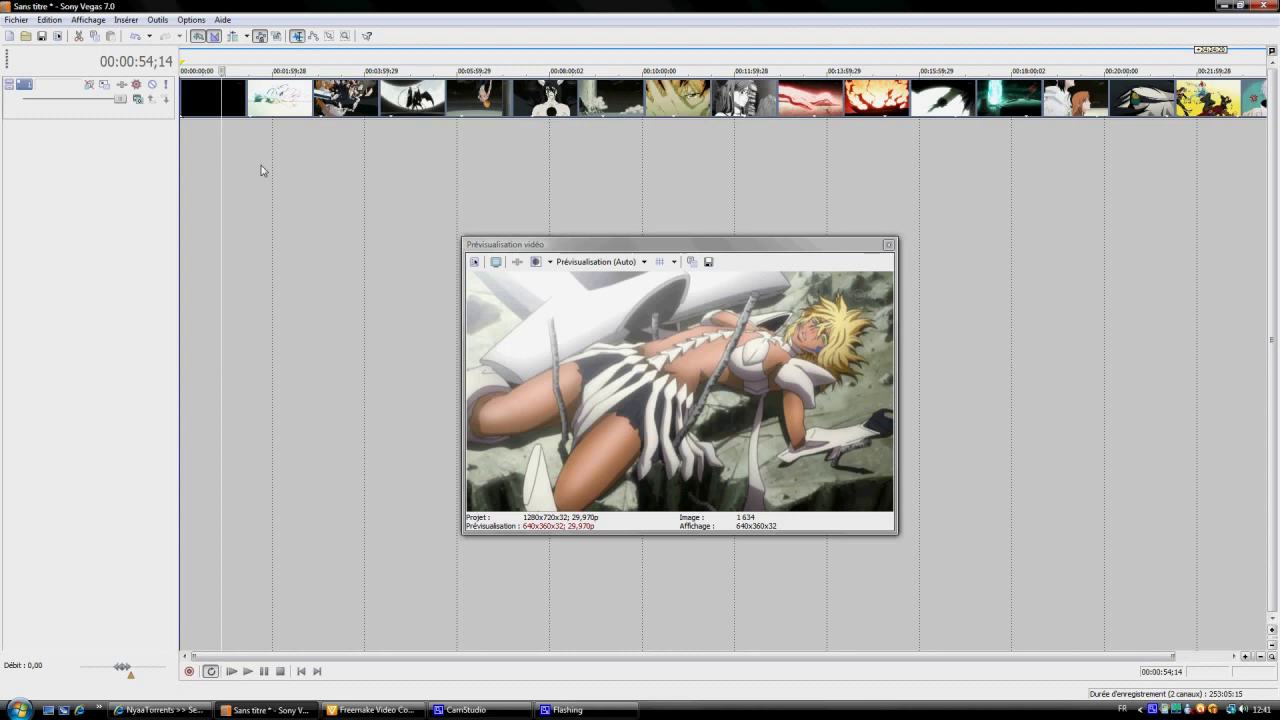
pyautogui.click(57, 36)
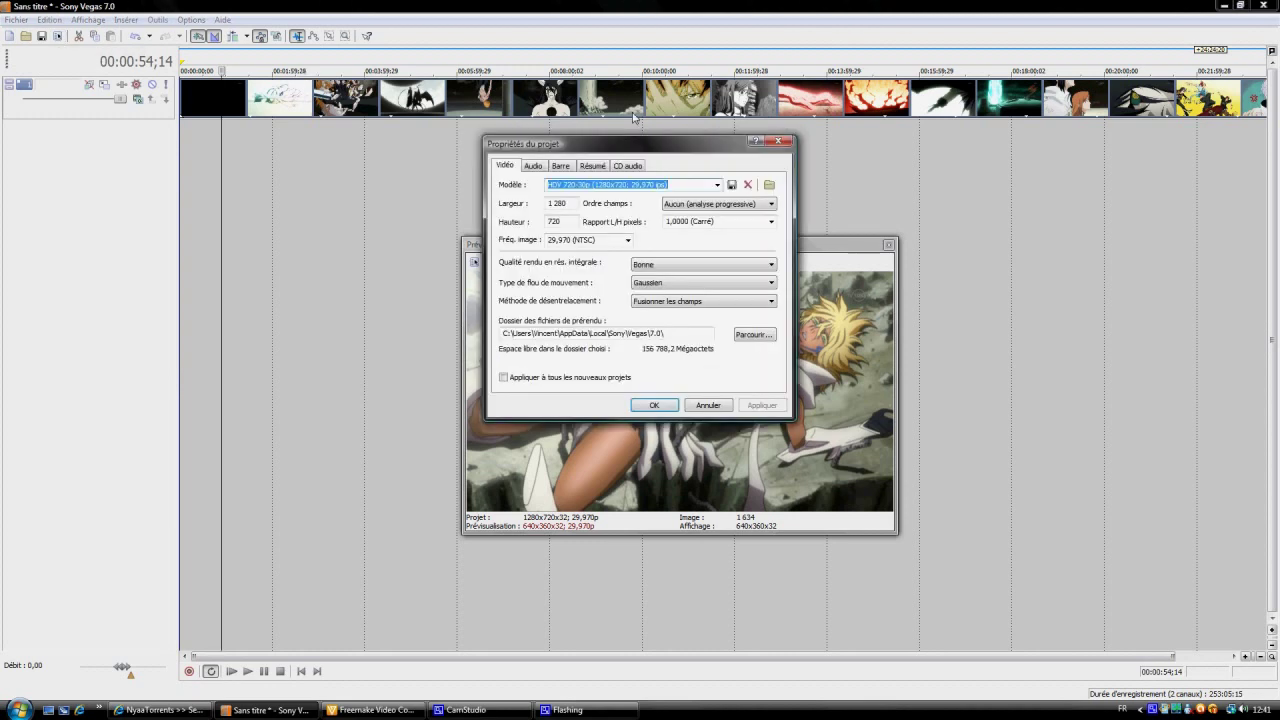
pyautogui.moveTo(656, 149); pyautogui.dragTo(372, 189)
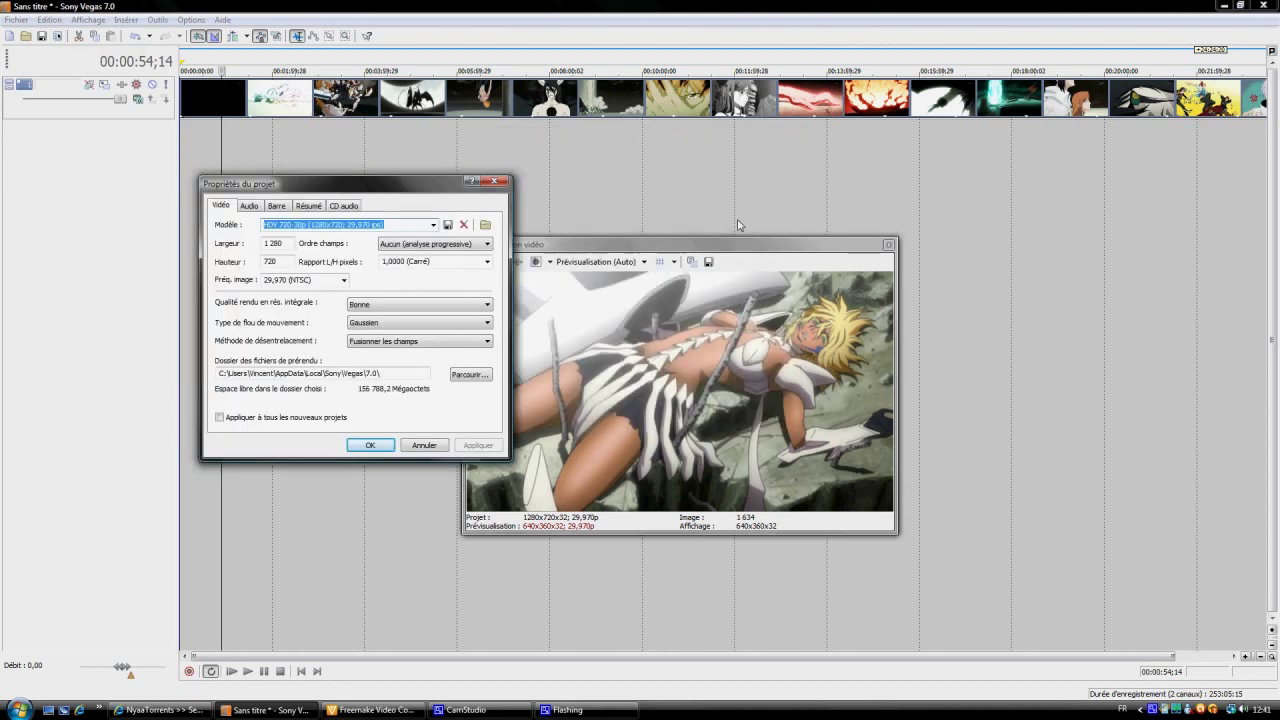
pyautogui.click(424, 446)
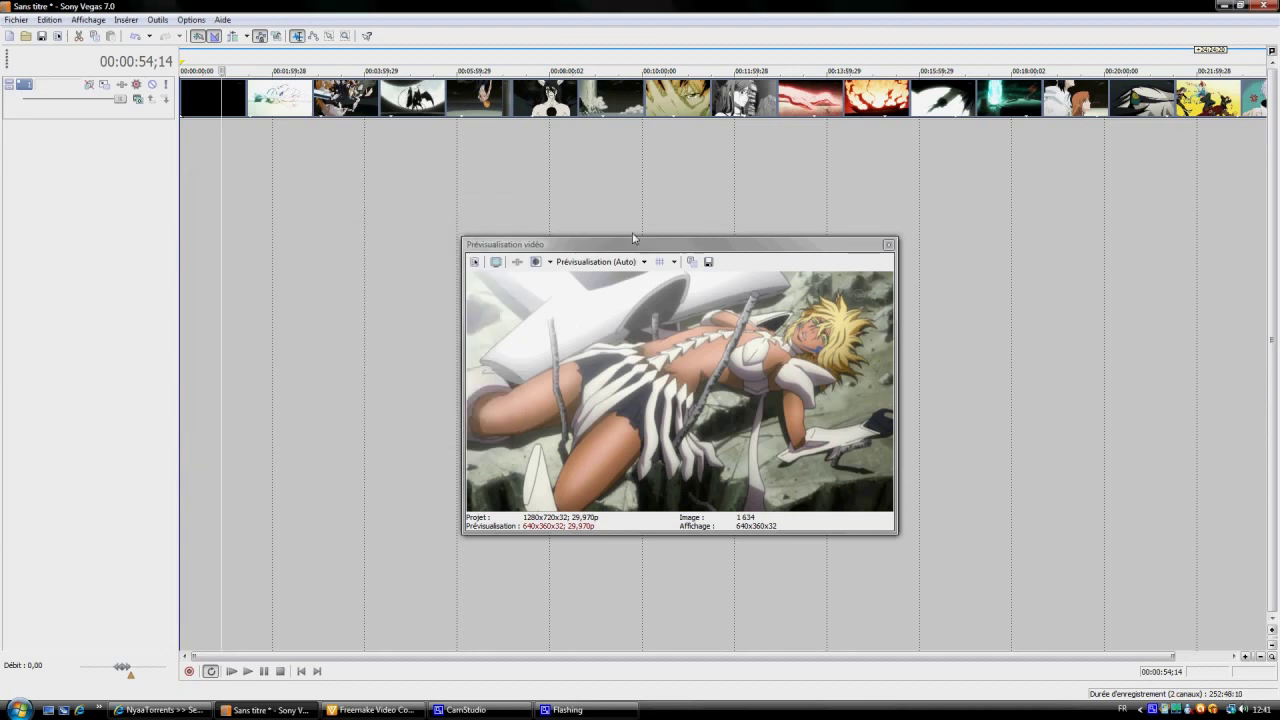
# Set the project template to Grand écran NTSC IMX 24p (720x486; 23,976 ips) and enlarge the floating video preview
pyautogui.moveTo(654, 244); pyautogui.dragTo(865, 146)
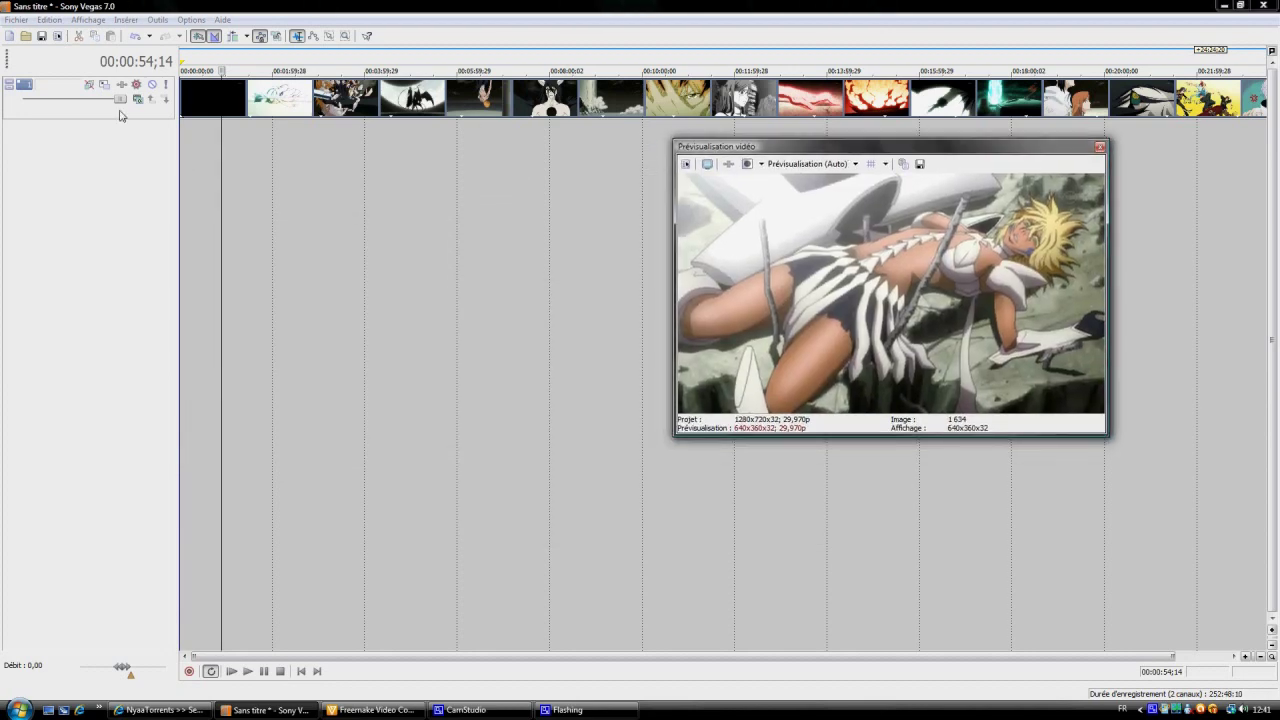
pyautogui.click(58, 36)
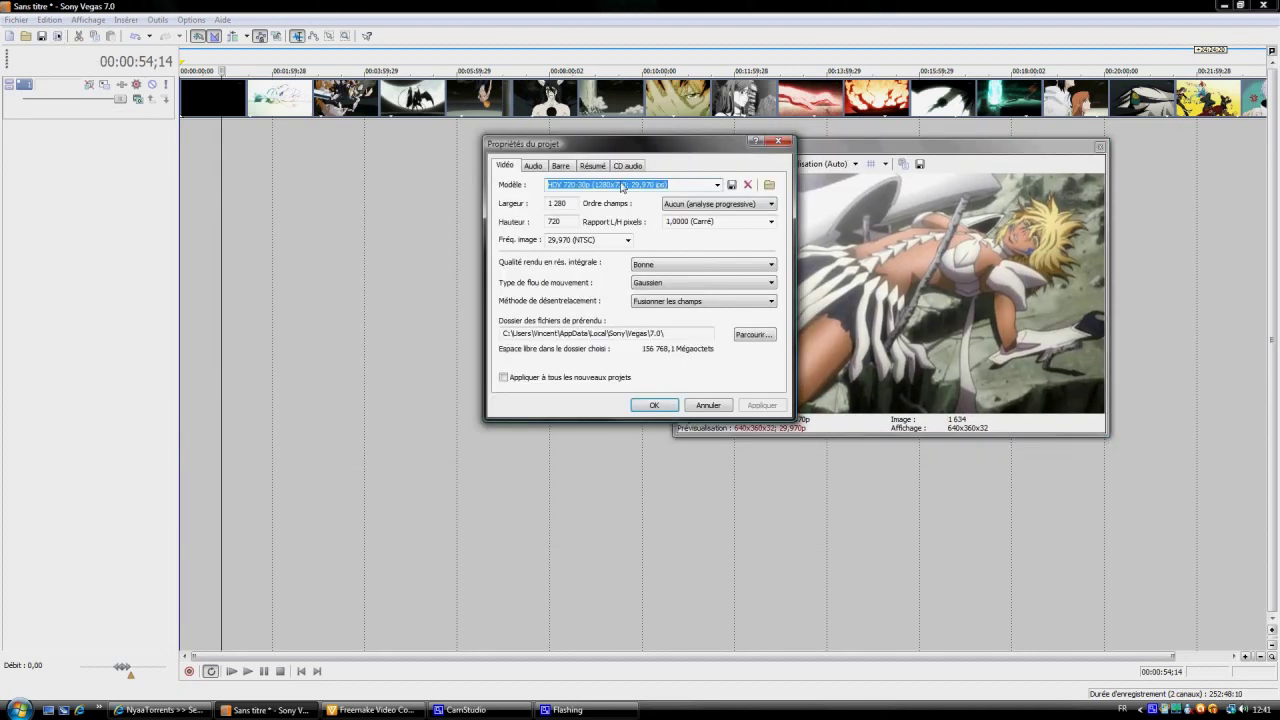
pyautogui.doubleClick(551, 204)
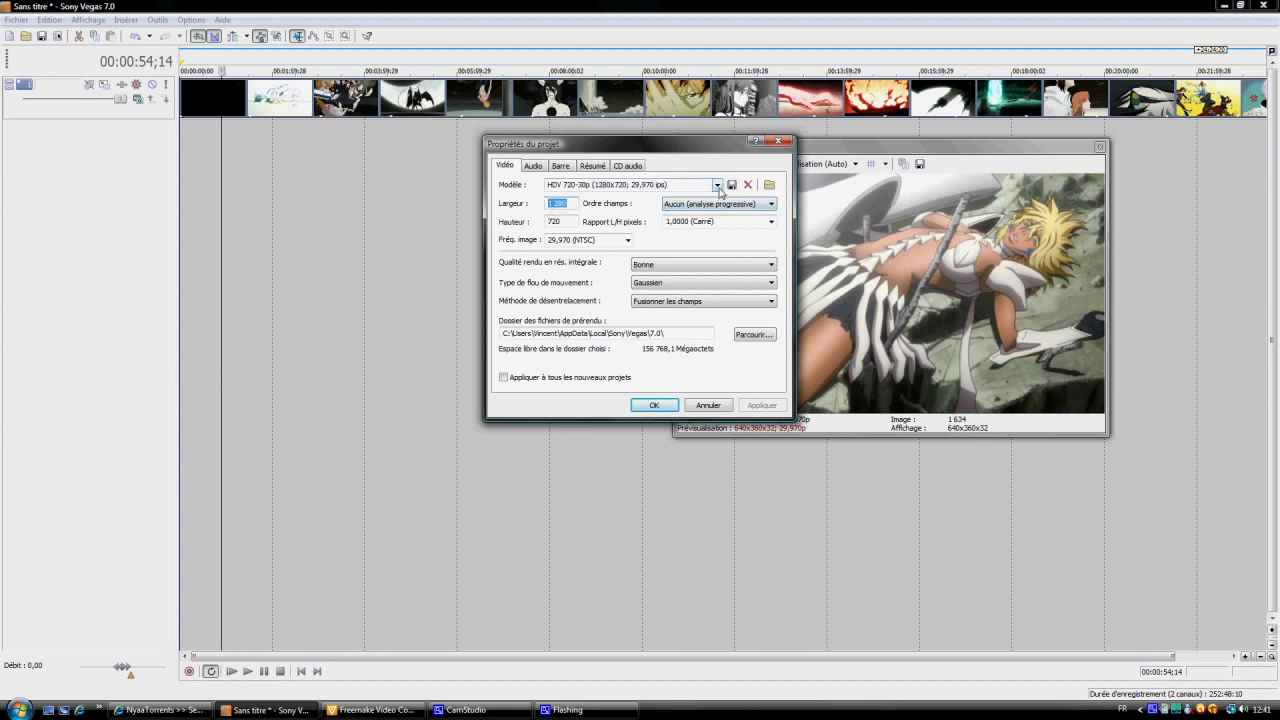
pyautogui.click(717, 185)
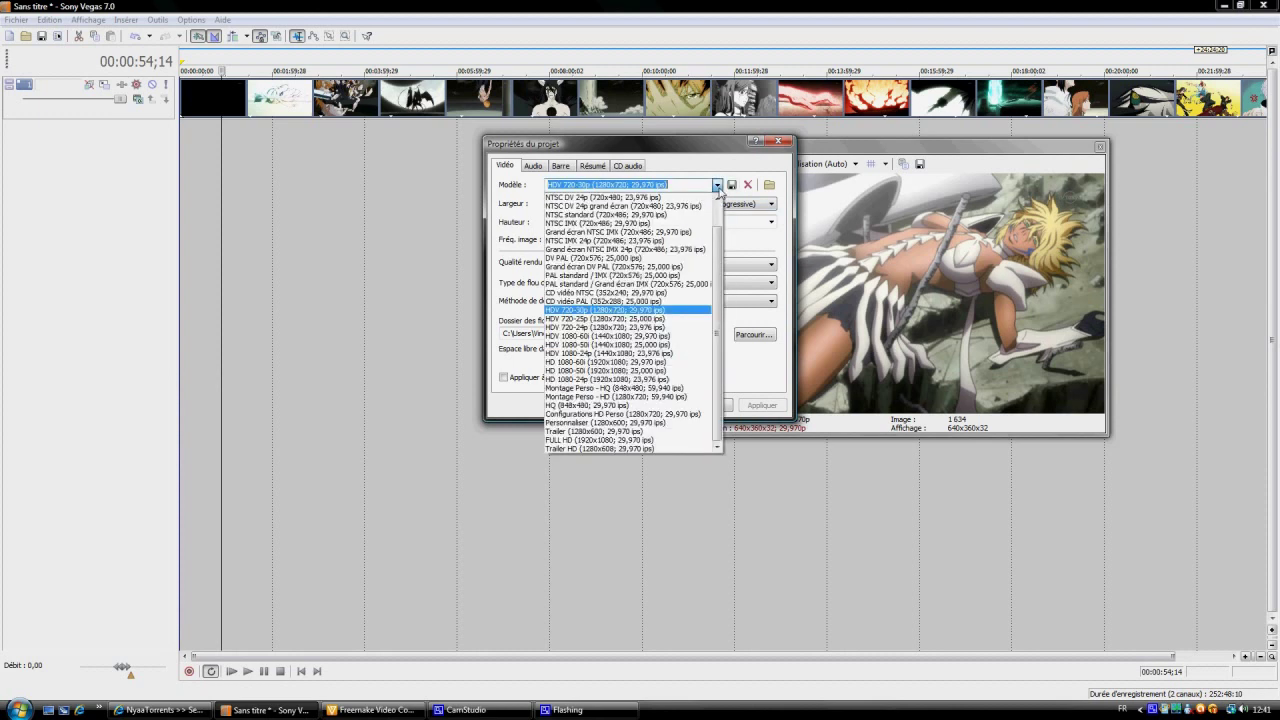
pyautogui.click(692, 251)
pyautogui.click(762, 405)
pyautogui.click(674, 405)
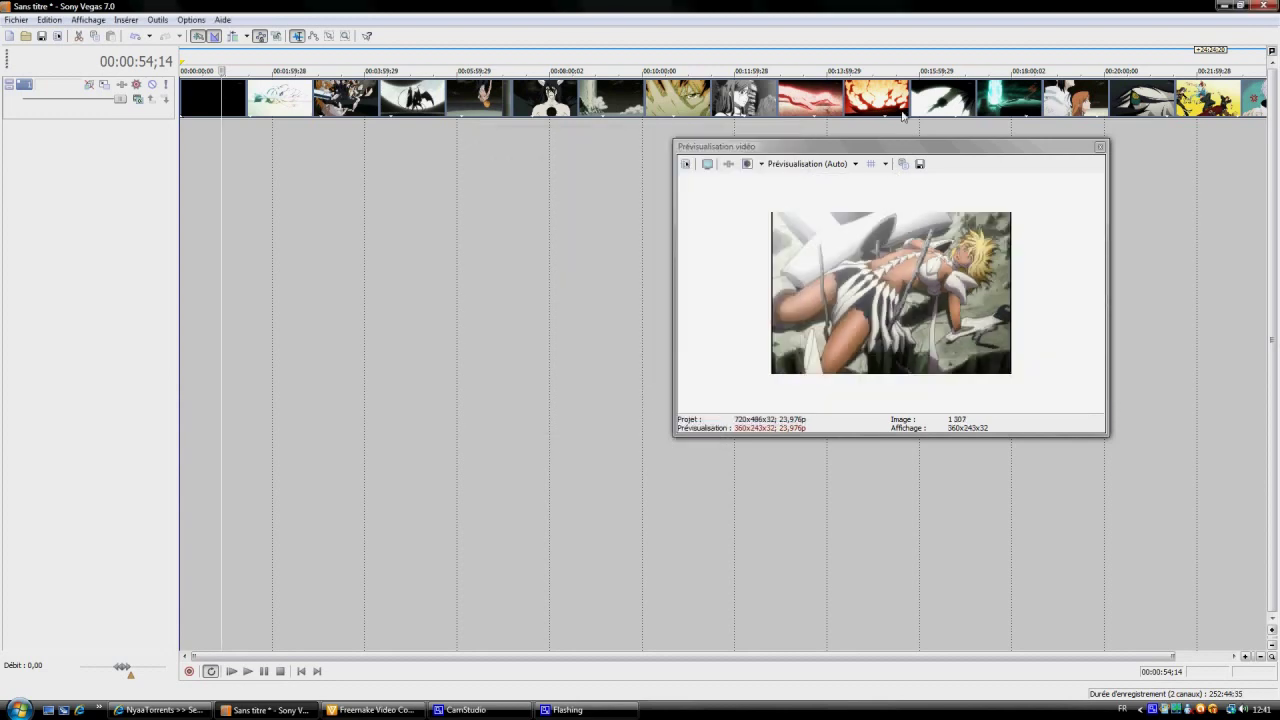
pyautogui.moveTo(880, 151); pyautogui.dragTo(658, 204)
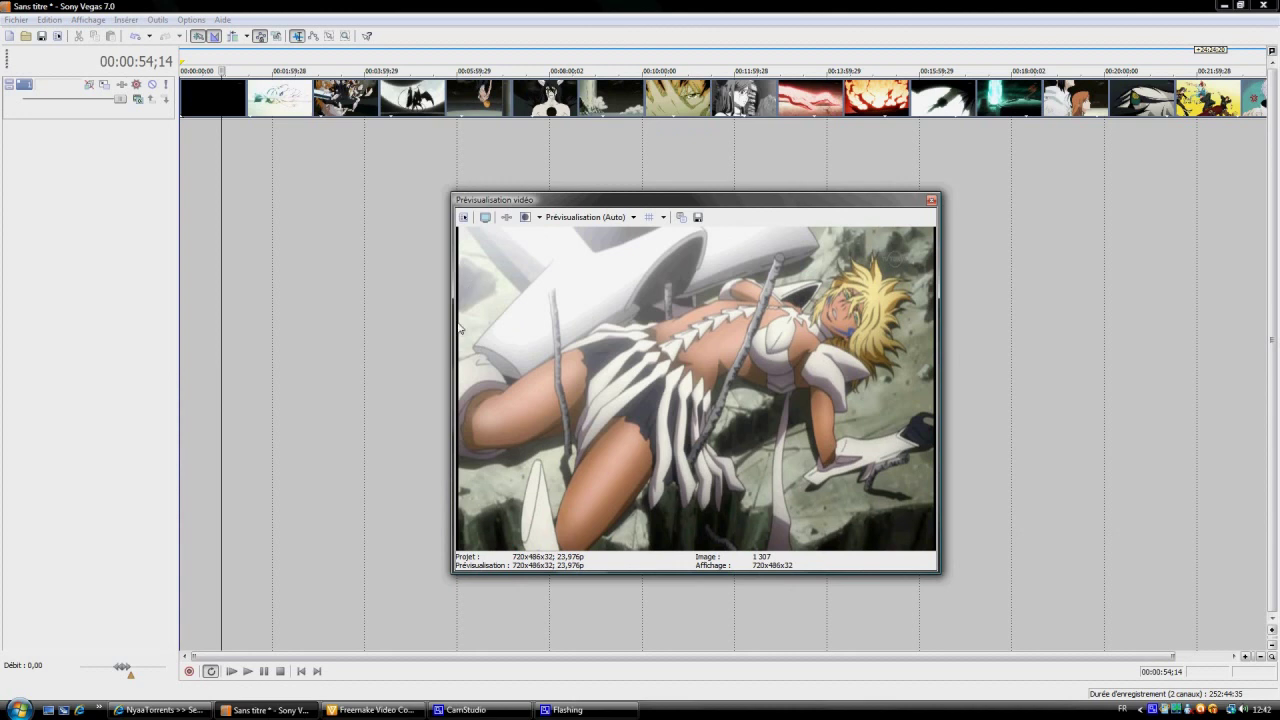
# Turn off Conserver le format d'image in the video event's properties
pyautogui.rightClick(370, 110)
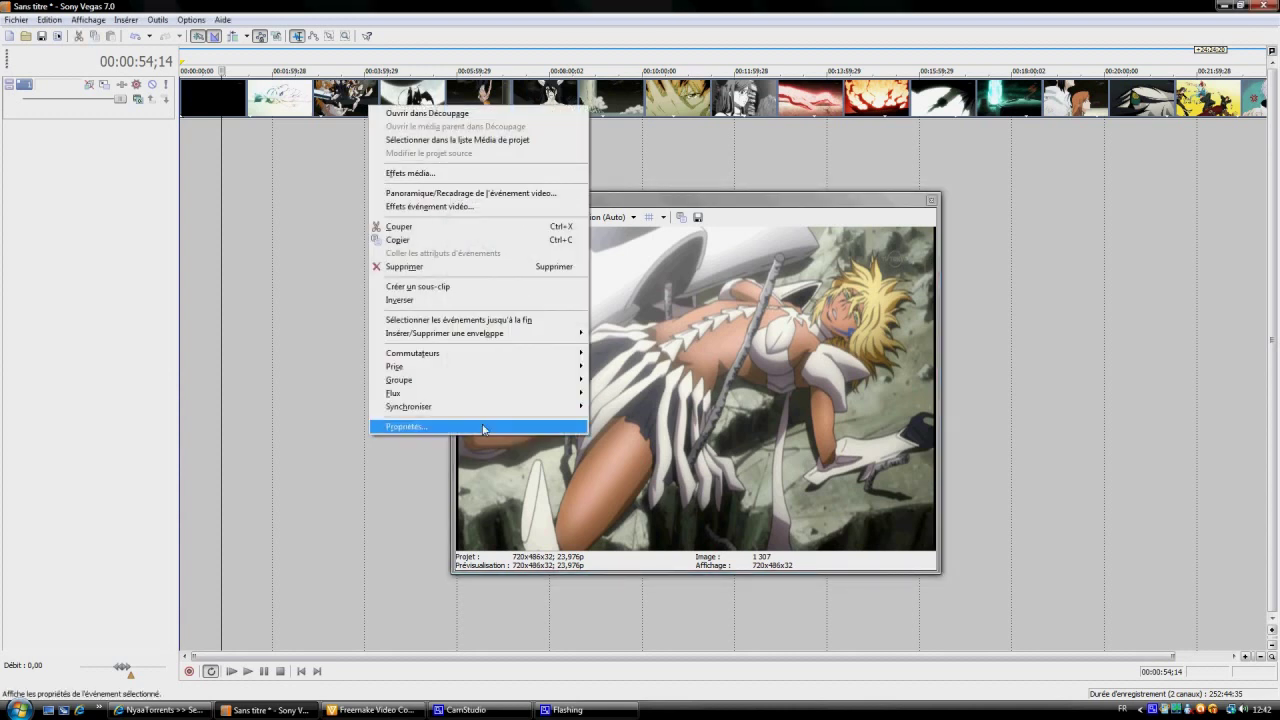
pyautogui.click(484, 428)
pyautogui.click(560, 243)
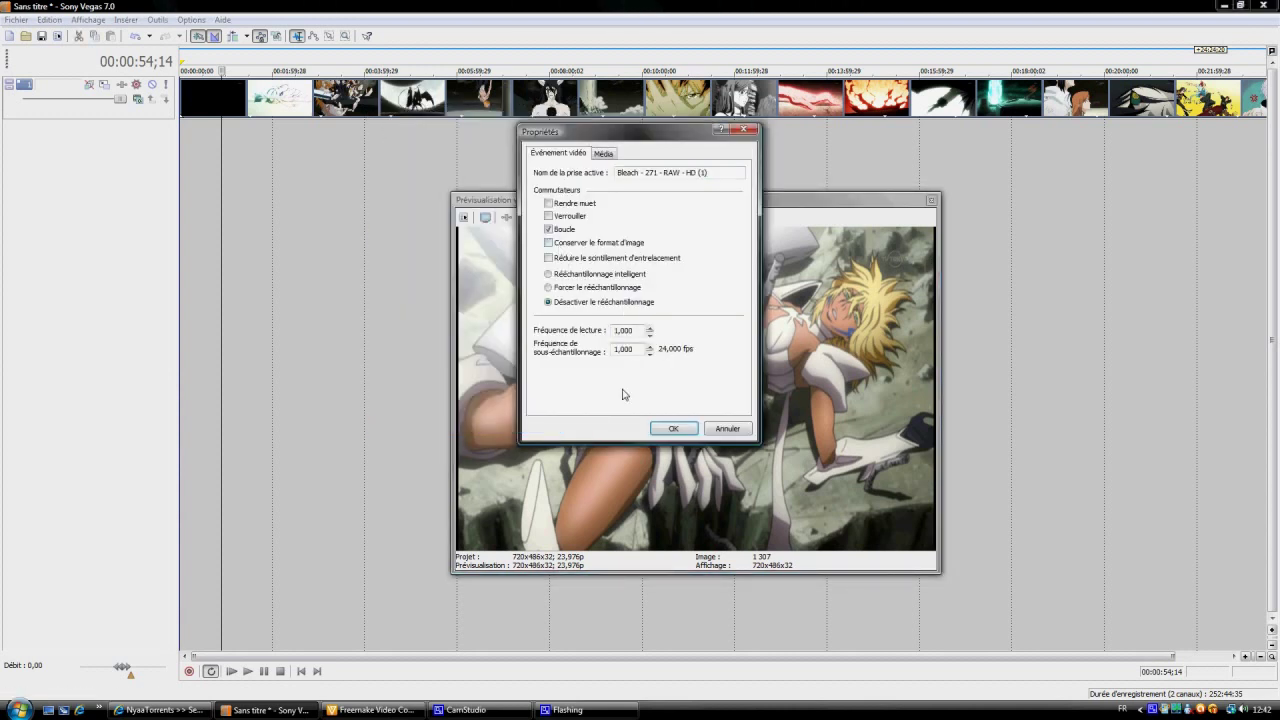
pyautogui.click(673, 431)
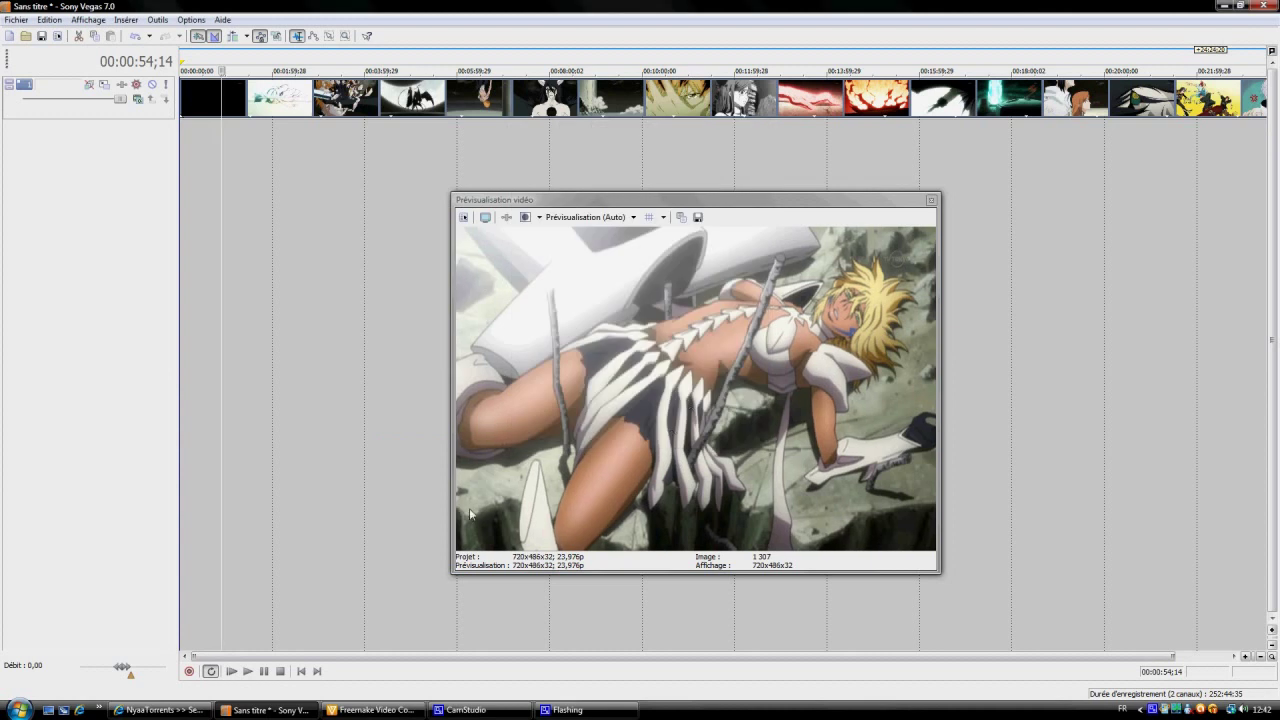
# Slightly reduce the clip's crop frame in Panoramique/Recadrage to about 1263 x 710, and close the crop settings
pyautogui.scroll(-1, 594, 149)
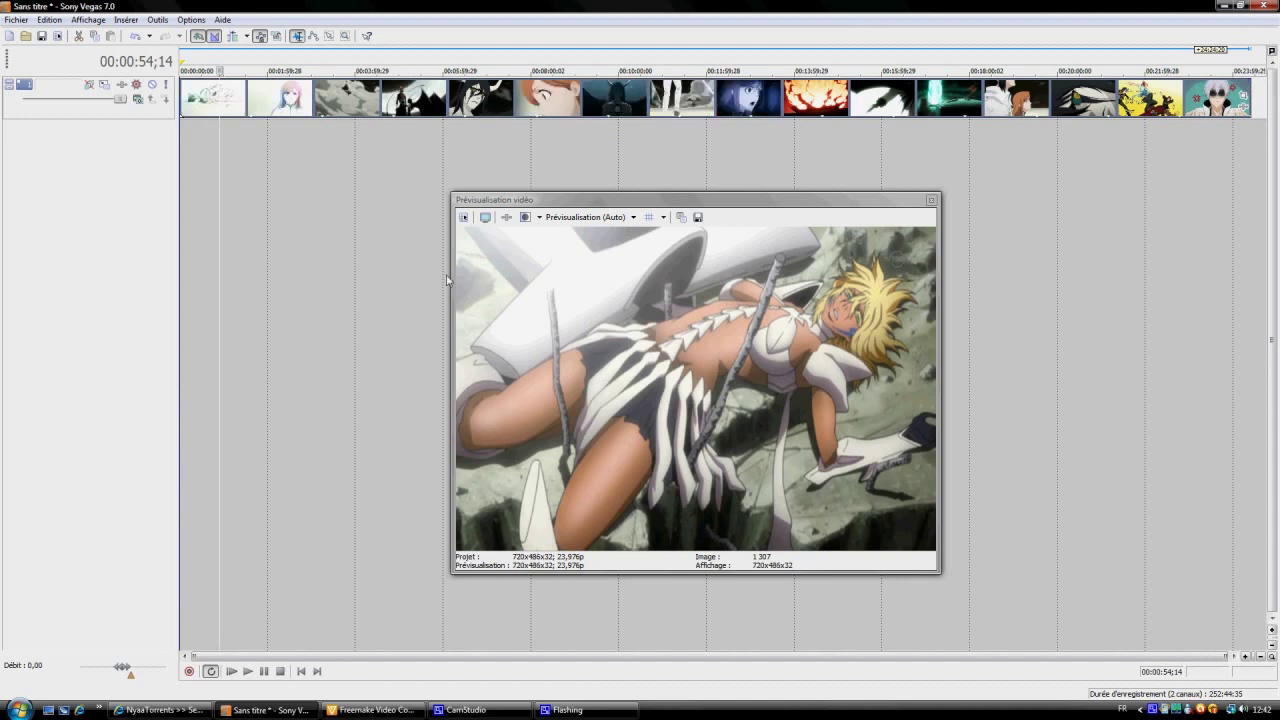
pyautogui.click(1241, 105)
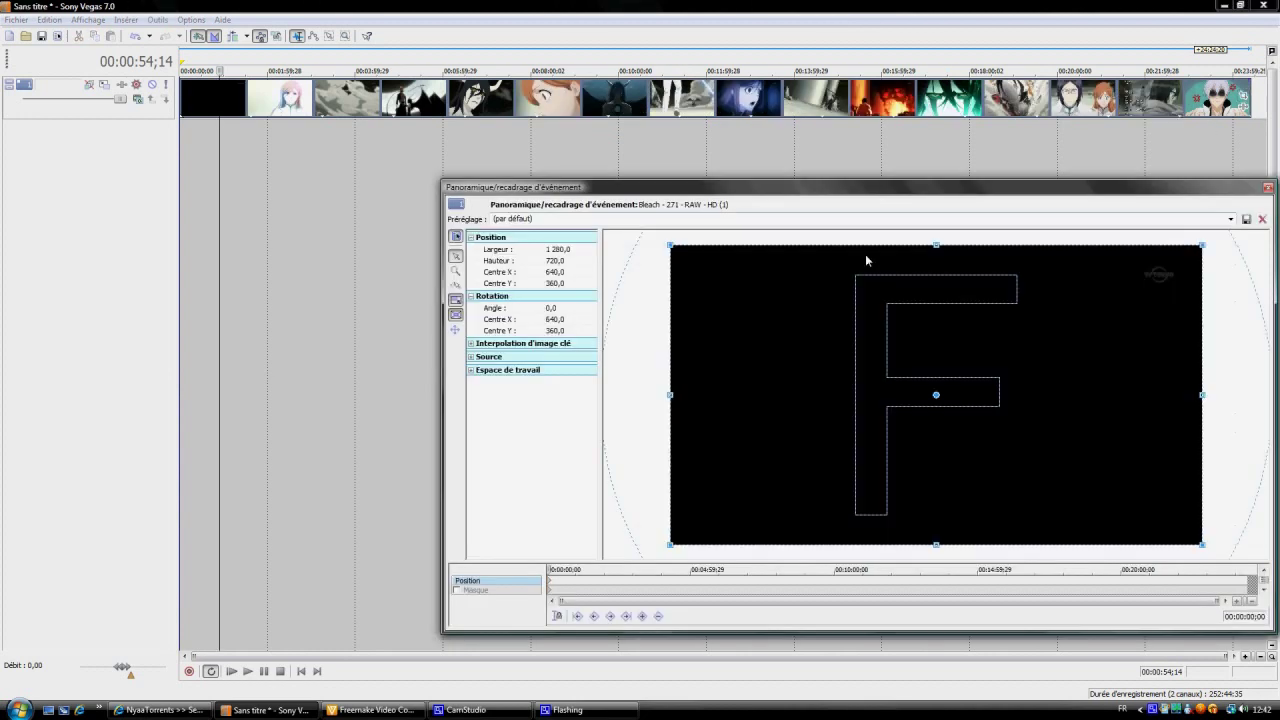
pyautogui.scroll(2, 876, 252)
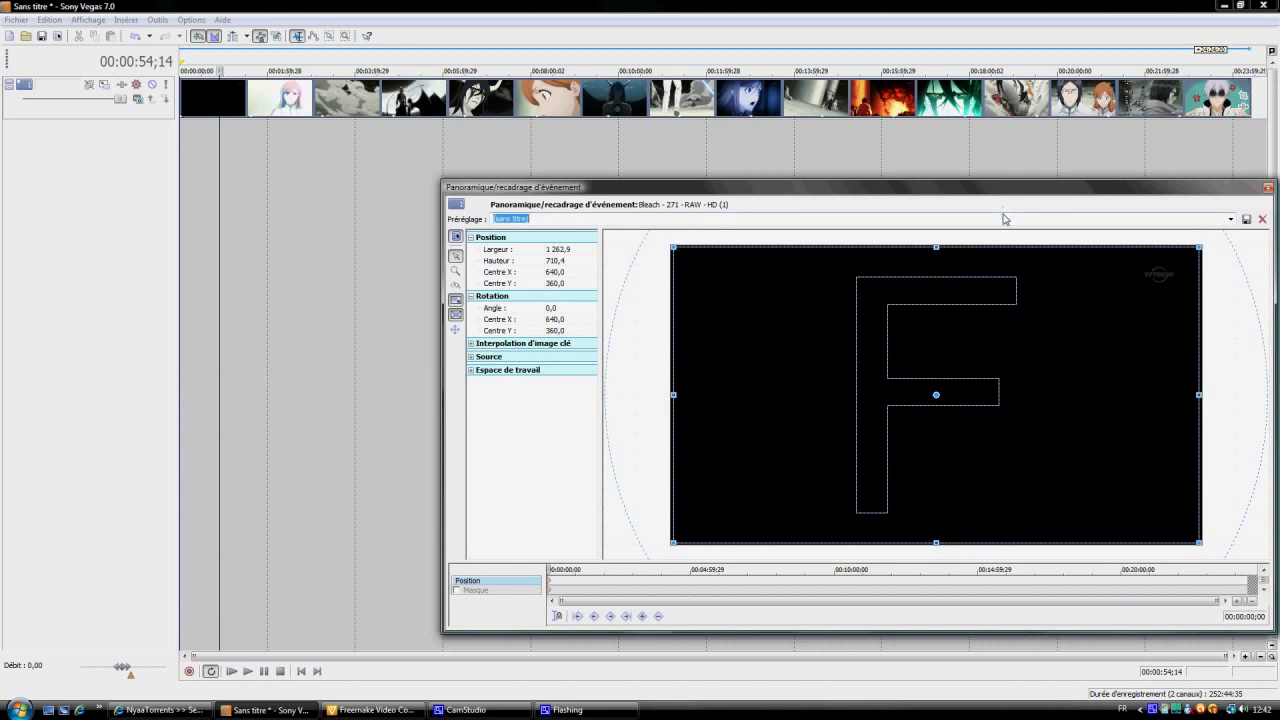
pyautogui.scroll(1, 1007, 215)
pyautogui.click(1267, 187)
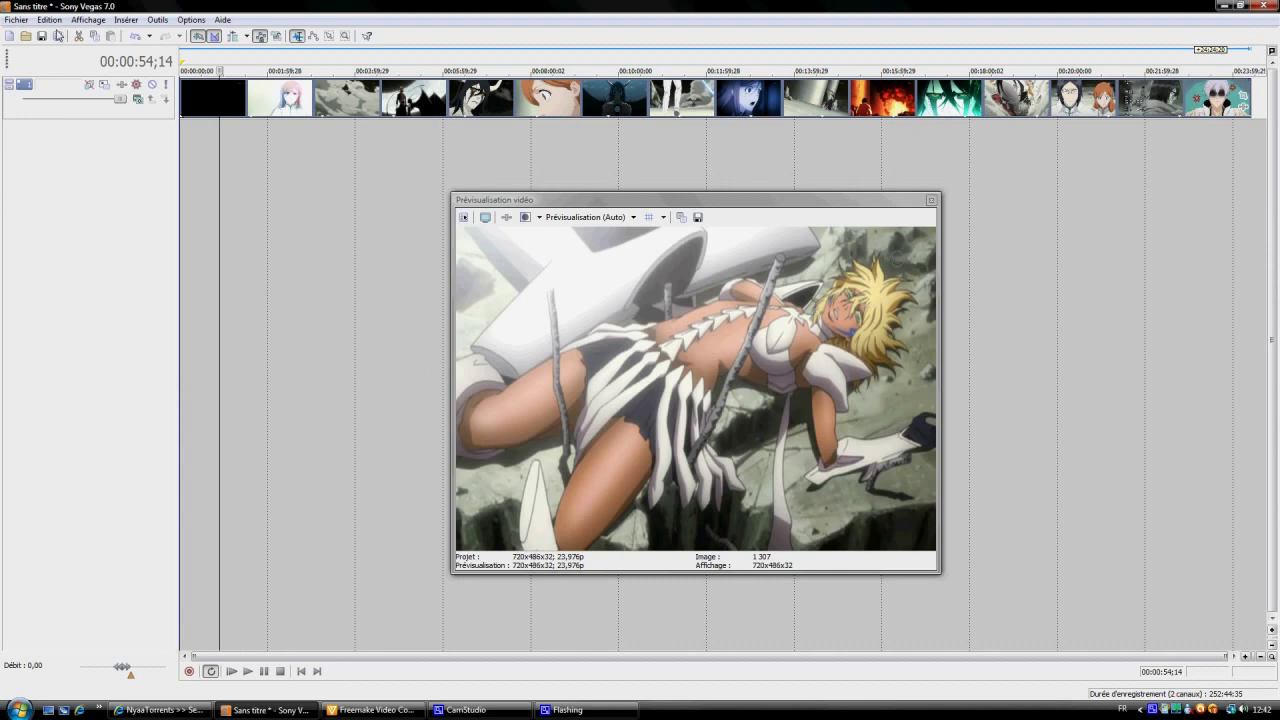
# Set the project template to Configurations HD Perso (1280x720; 29,970 ips)
pyautogui.click(57, 36)
pyautogui.click(717, 185)
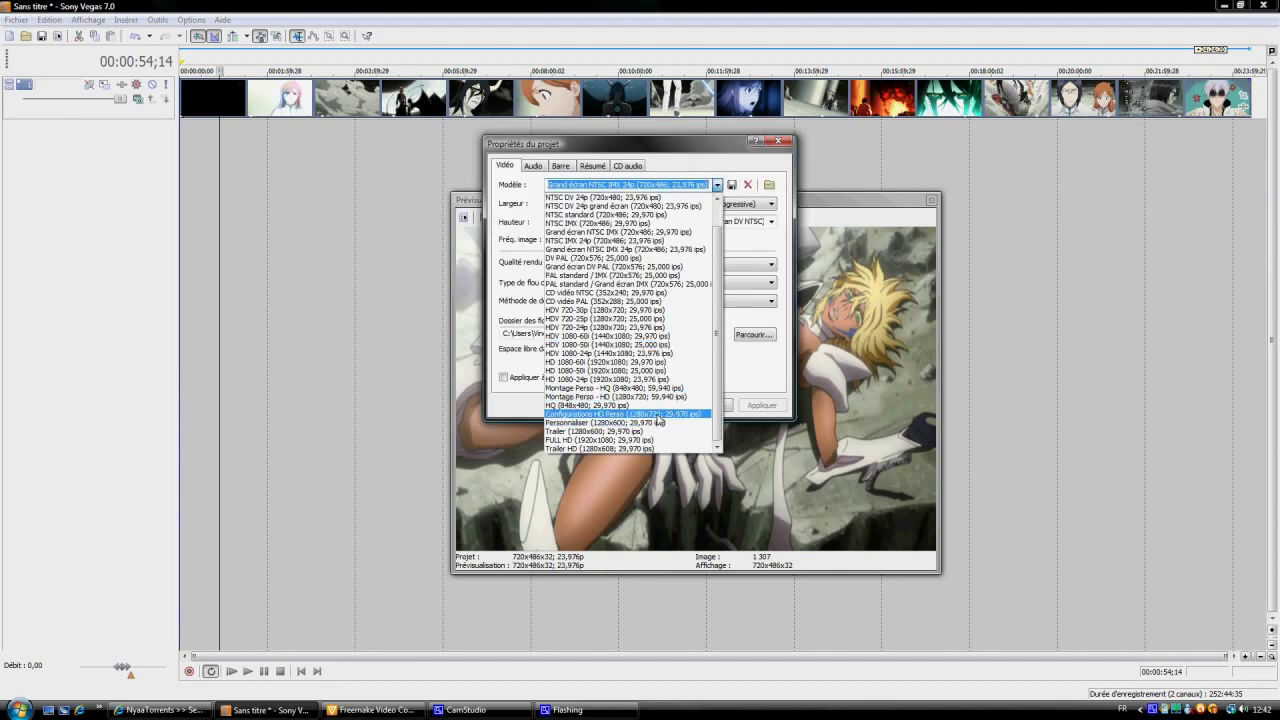
pyautogui.click(657, 414)
pyautogui.click(655, 405)
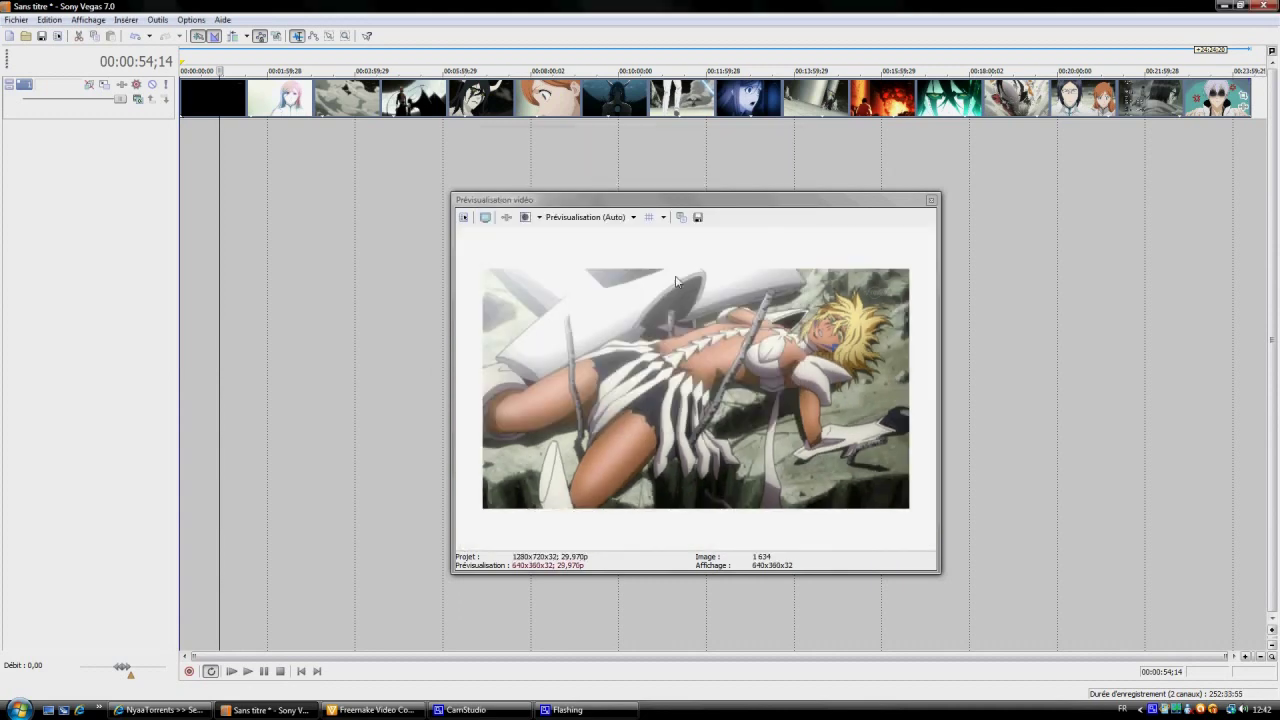
# Shrink the floating video preview to fit the image and reposition it below the track
pyautogui.doubleClick(676, 205)
pyautogui.doubleClick(688, 206)
pyautogui.moveTo(688, 206); pyautogui.dragTo(675, 215)
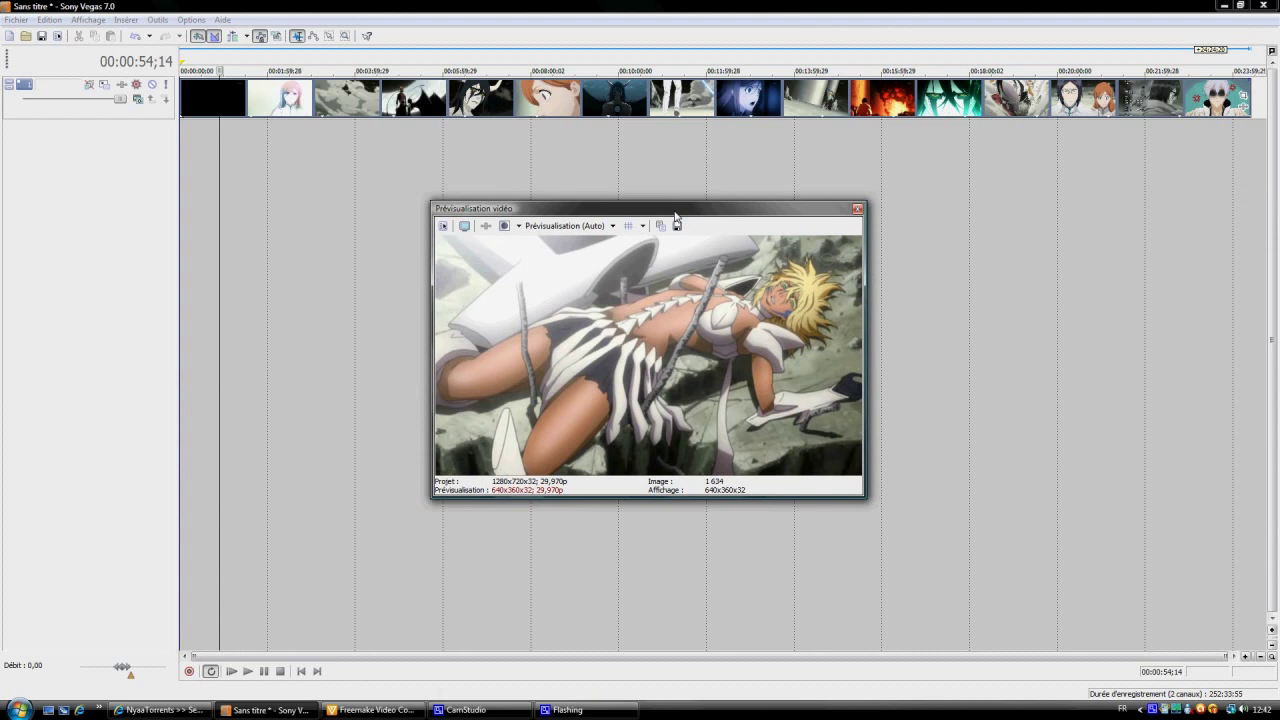
# Check the aspect ratio and resampling options in the video event's properties
pyautogui.rightClick(579, 101)
pyautogui.click(640, 417)
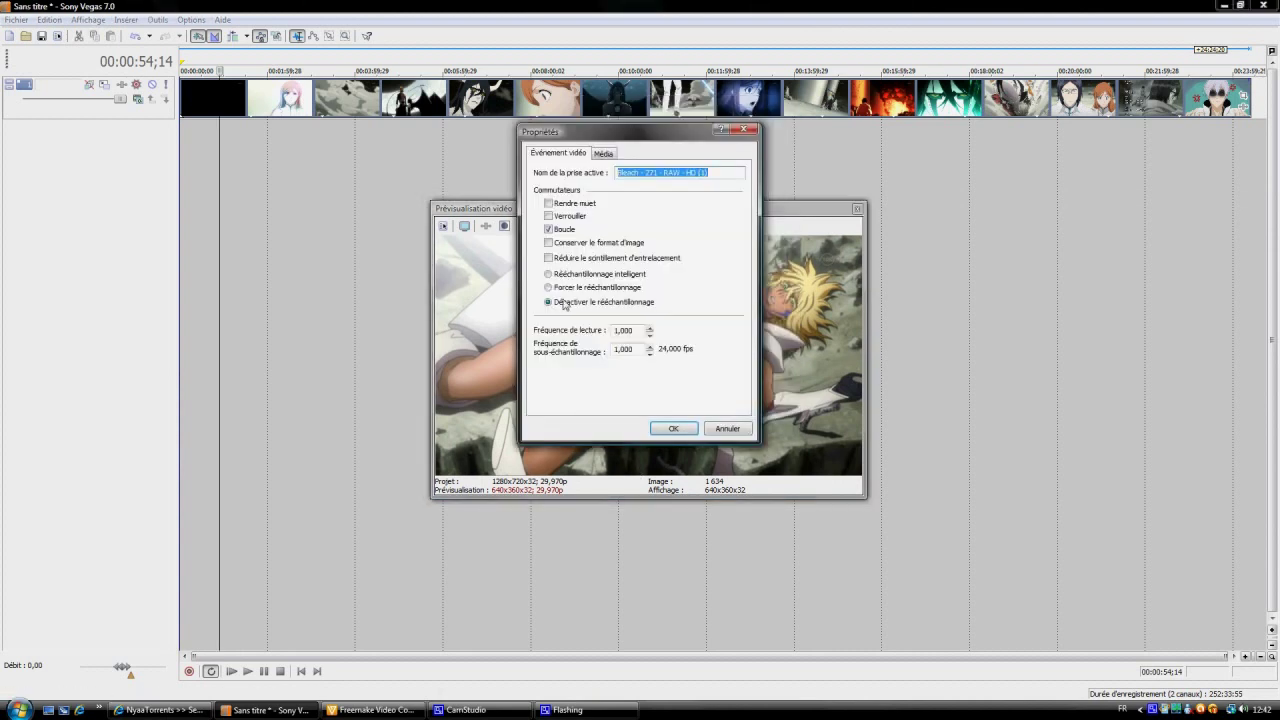
pyautogui.click(673, 428)
# Add the Simulateur de télévision Sony effect to the clip and move the preview clear of the effect settings
pyautogui.click(1243, 106)
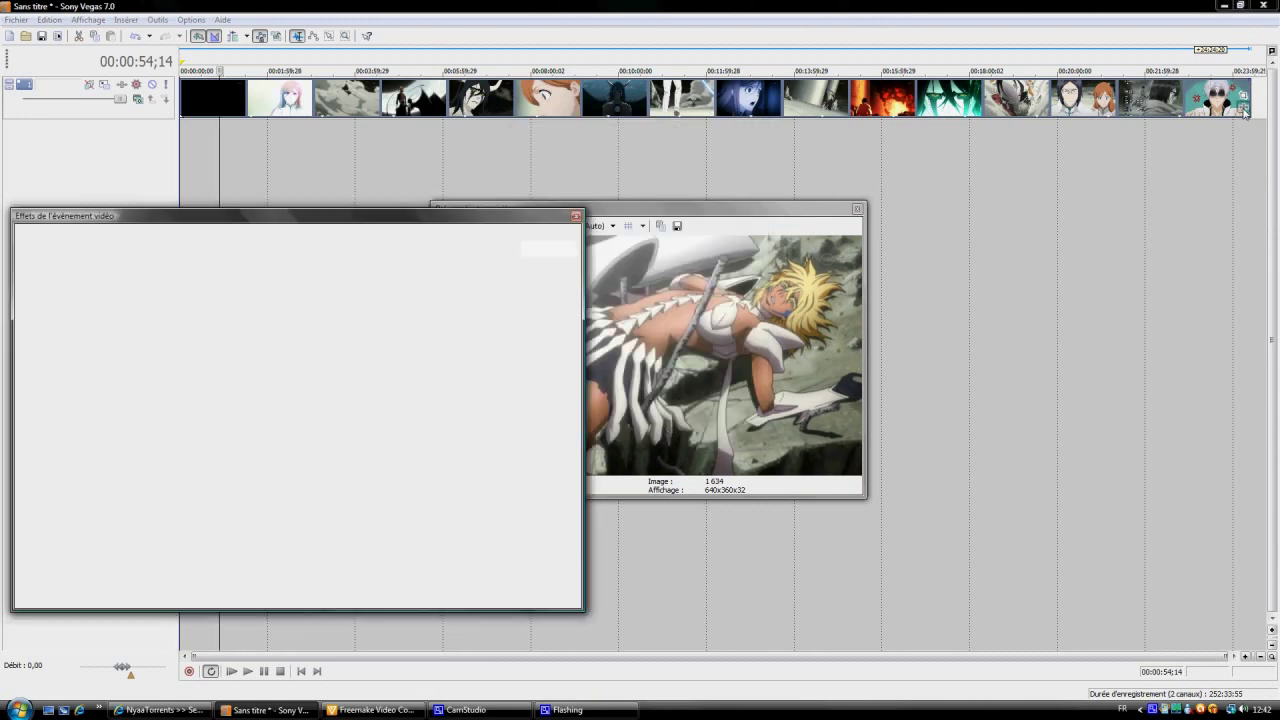
pyautogui.doubleClick(557, 460)
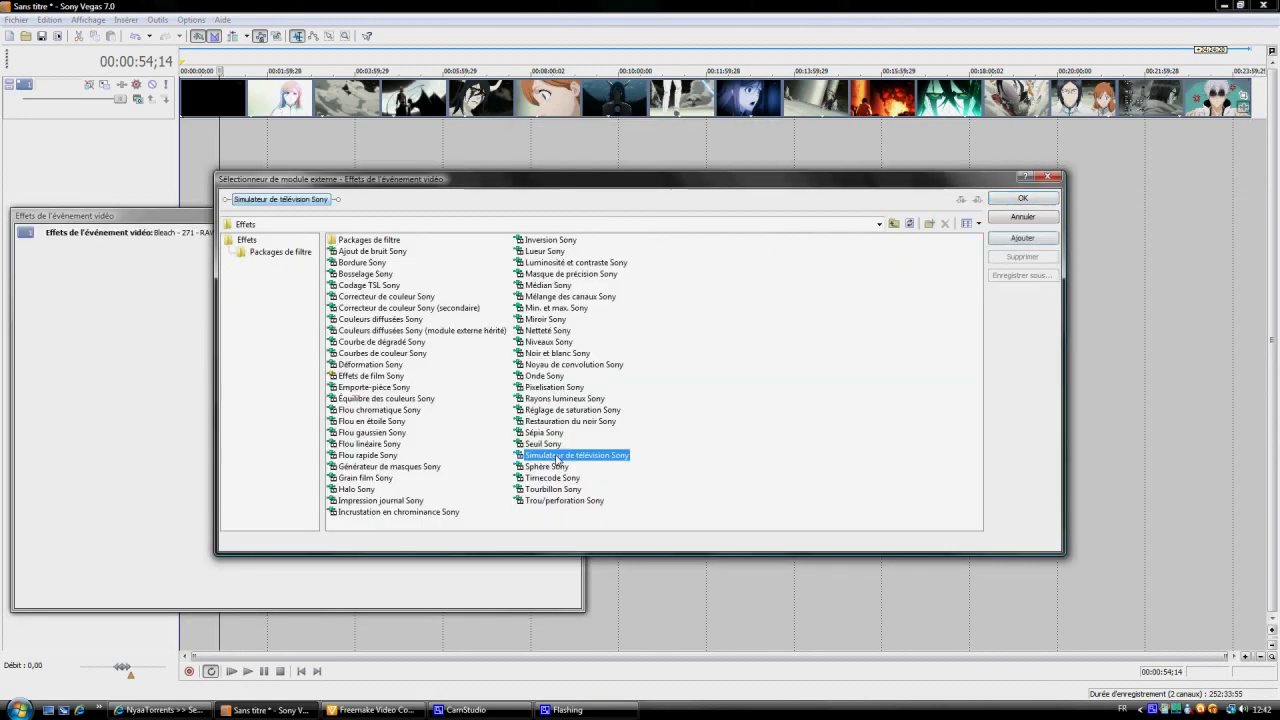
pyautogui.click(1010, 199)
pyautogui.moveTo(712, 208); pyautogui.dragTo(1042, 186)
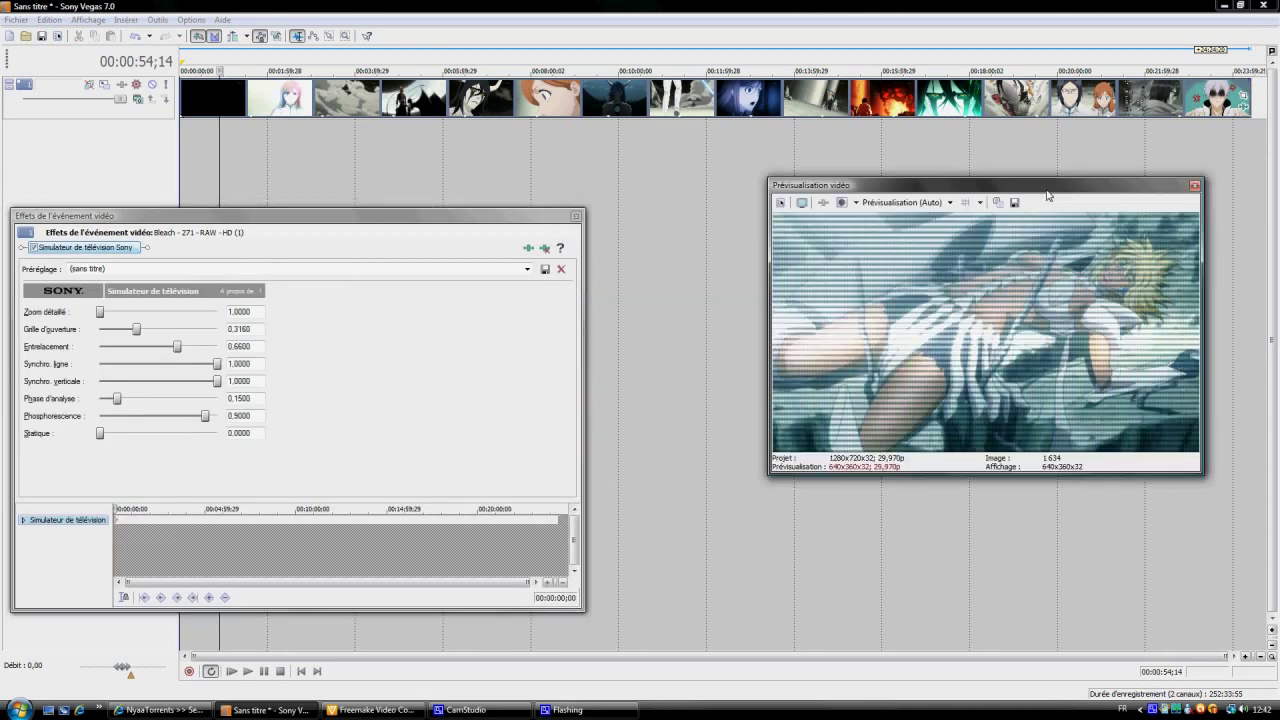
# Set the television simulator's Grille d'ouverture, Phase d'analyse, Phosphorescence and Entrelacement to 0 and close the effect settings
pyautogui.moveTo(137, 331); pyautogui.dragTo(100, 329)
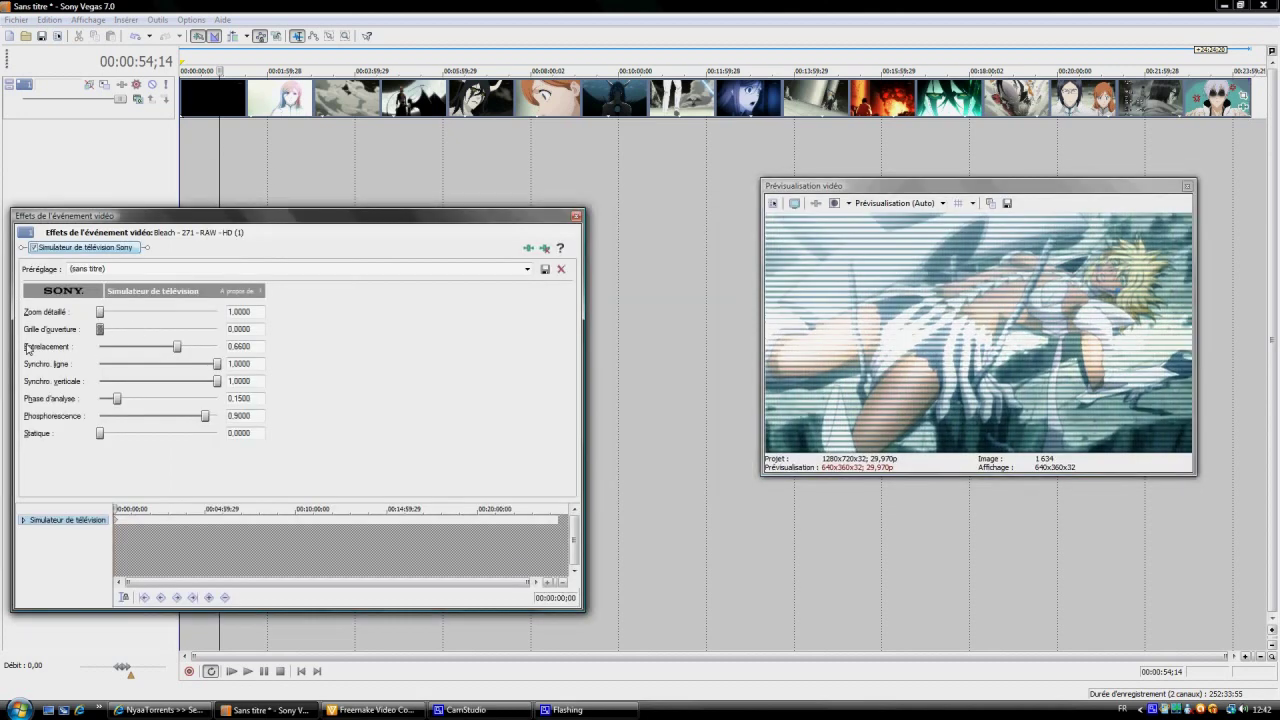
pyautogui.moveTo(117, 399); pyautogui.dragTo(100, 399)
pyautogui.moveTo(203, 421); pyautogui.dragTo(100, 416)
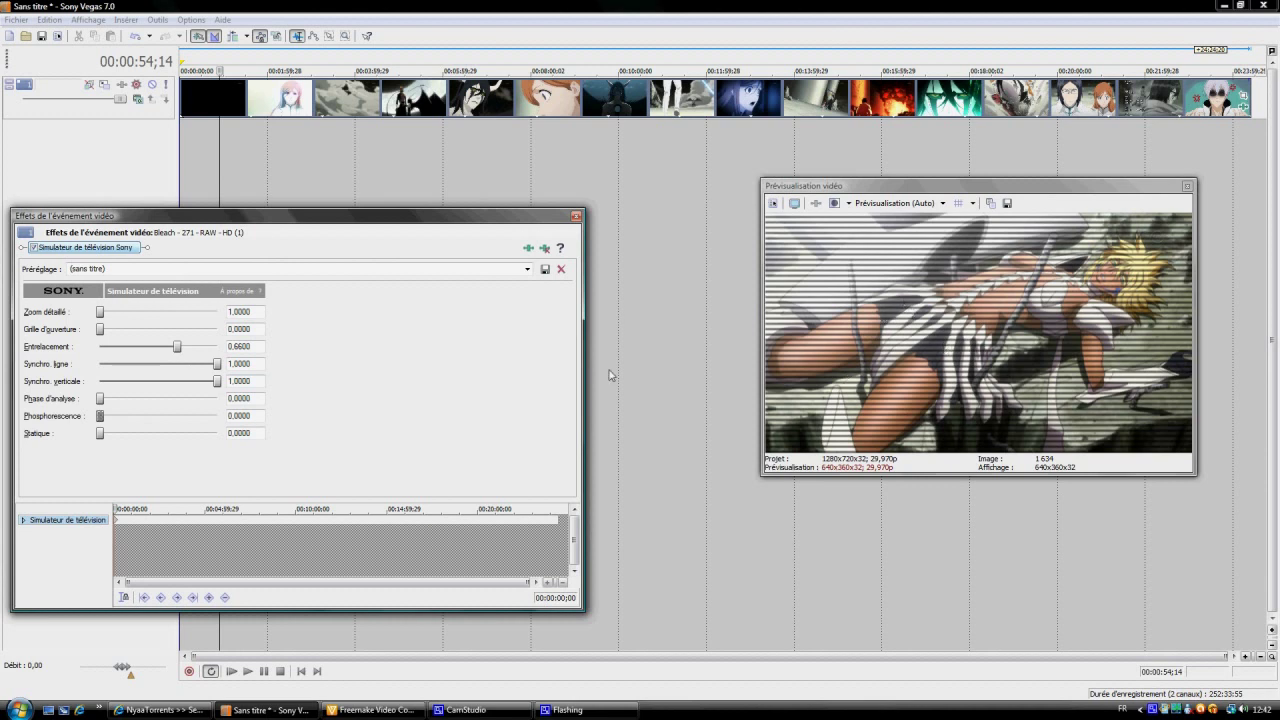
pyautogui.moveTo(178, 348); pyautogui.dragTo(95, 350)
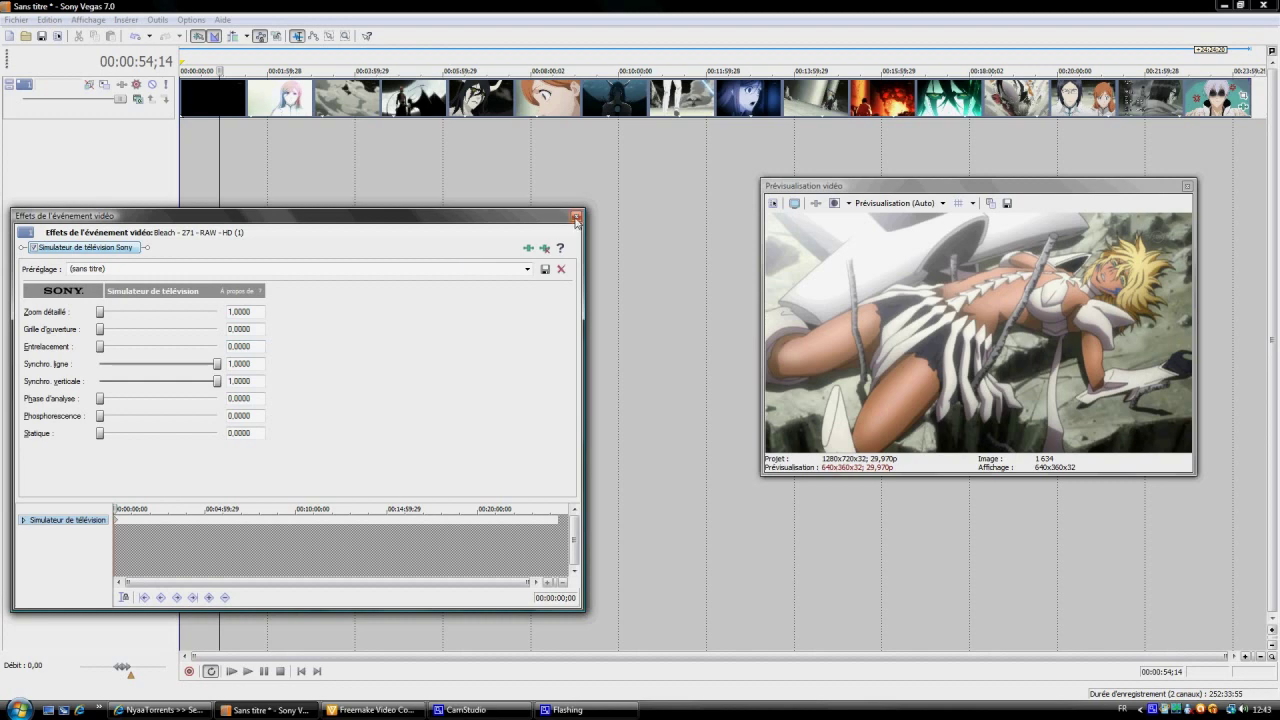
pyautogui.click(576, 217)
# Move the video preview back below the track and check the switches and resampling option in the video event's properties
pyautogui.moveTo(840, 188); pyautogui.dragTo(598, 186)
pyautogui.rightClick(646, 102)
pyautogui.click(700, 424)
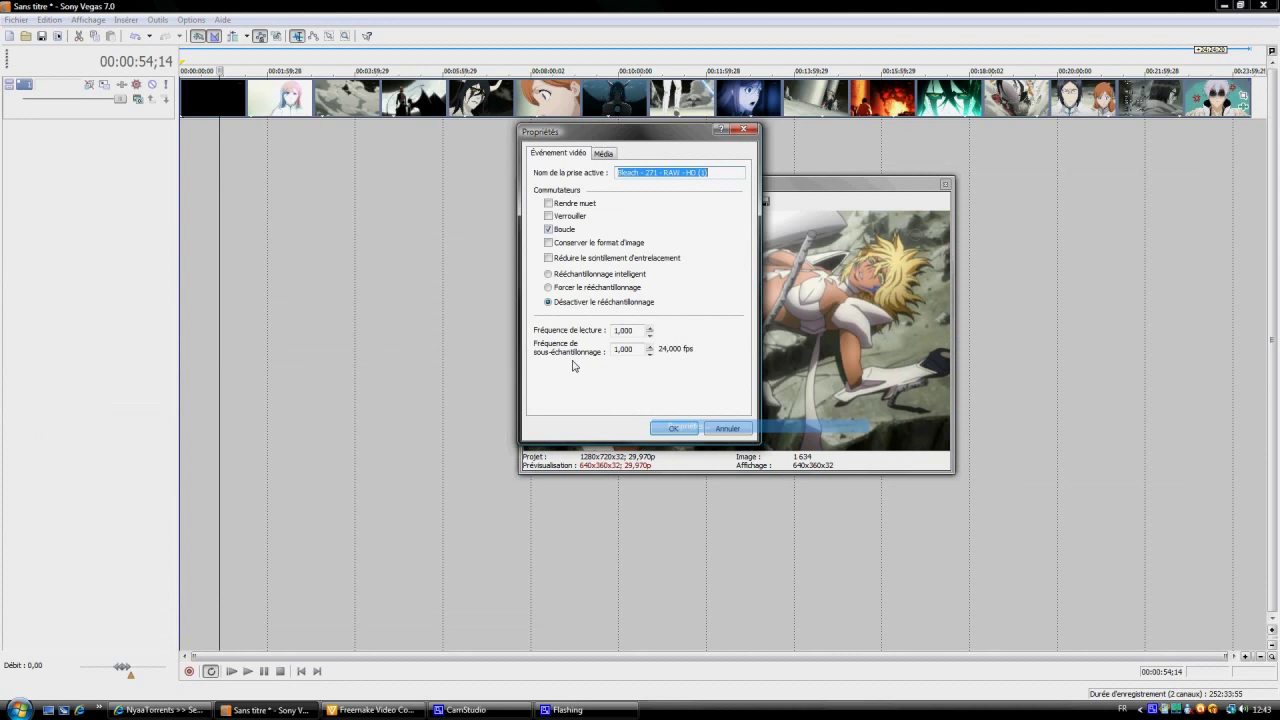
pyautogui.click(679, 428)
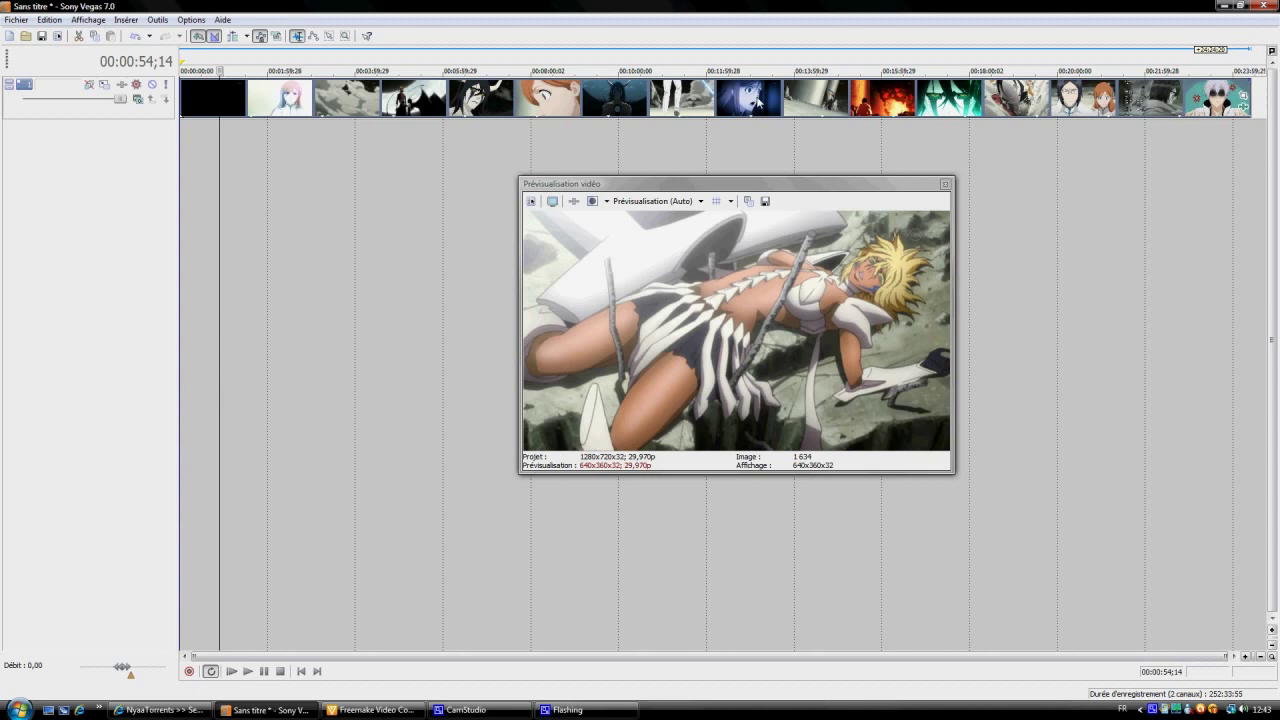
# Open the clip's event pan/crop settings and arrange them beside the video preview
pyautogui.click(1242, 100)
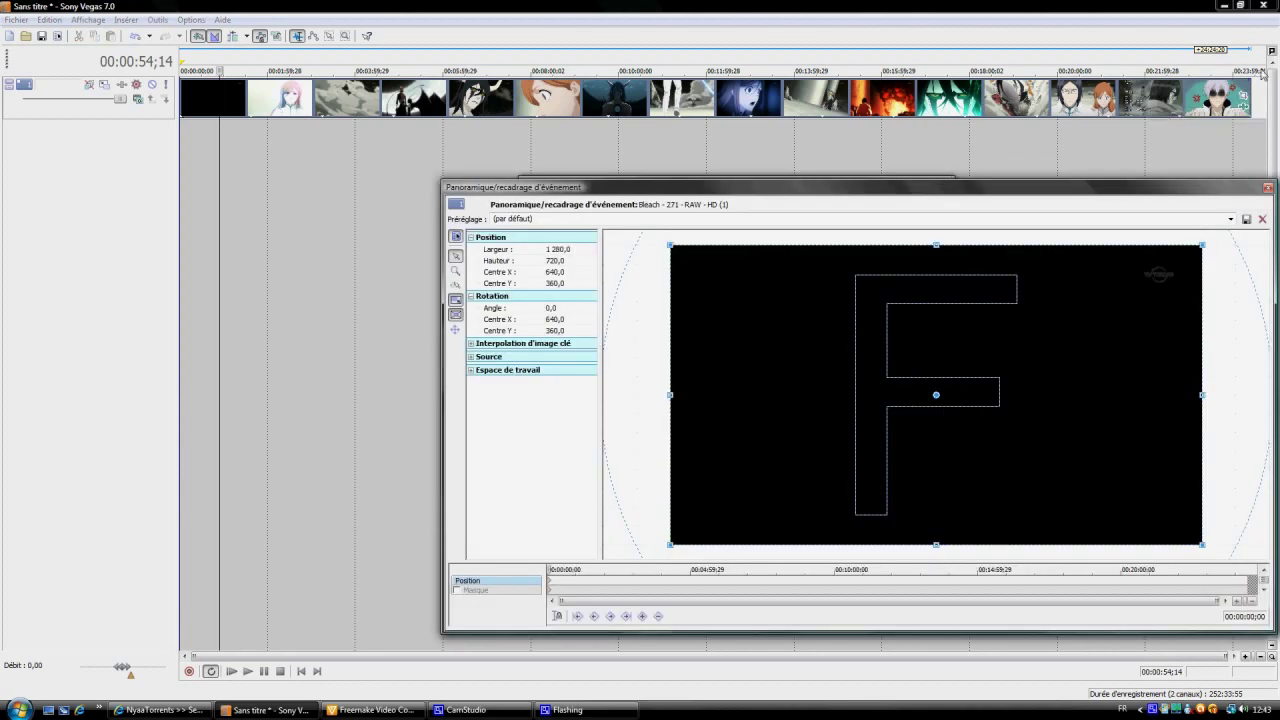
pyautogui.moveTo(1106, 189); pyautogui.dragTo(1069, 235)
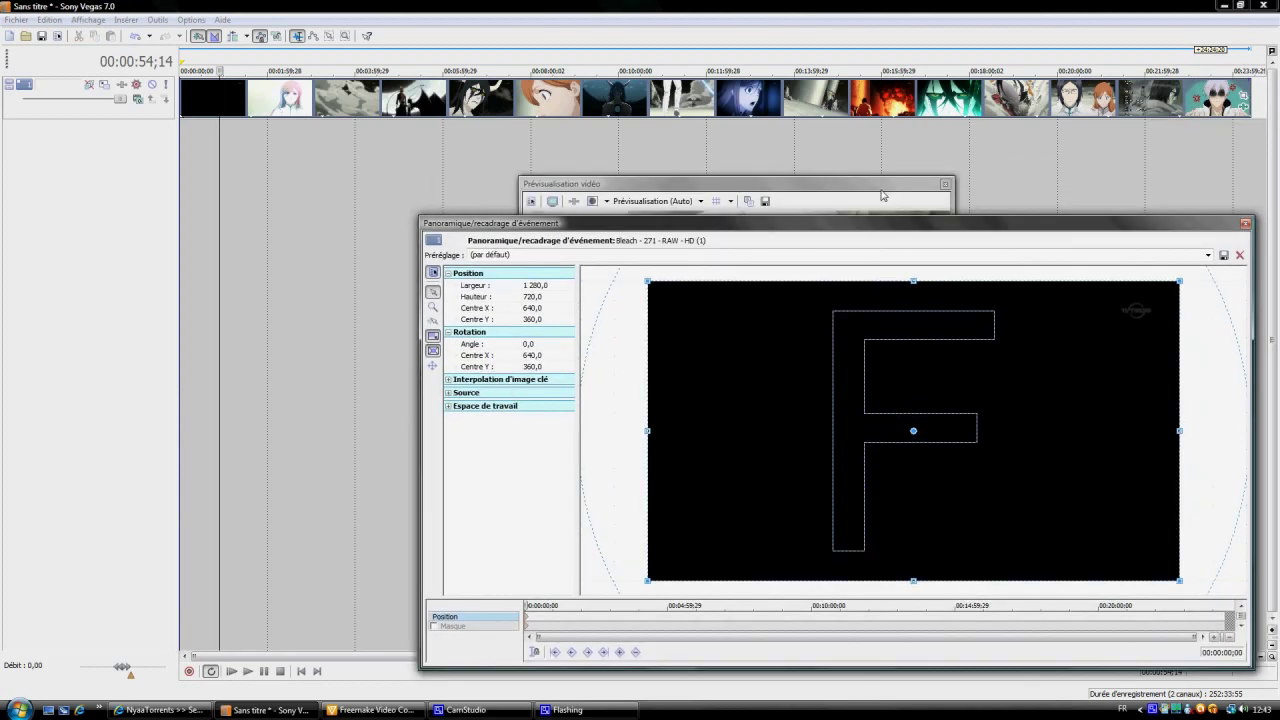
pyautogui.moveTo(884, 190); pyautogui.dragTo(490, 91)
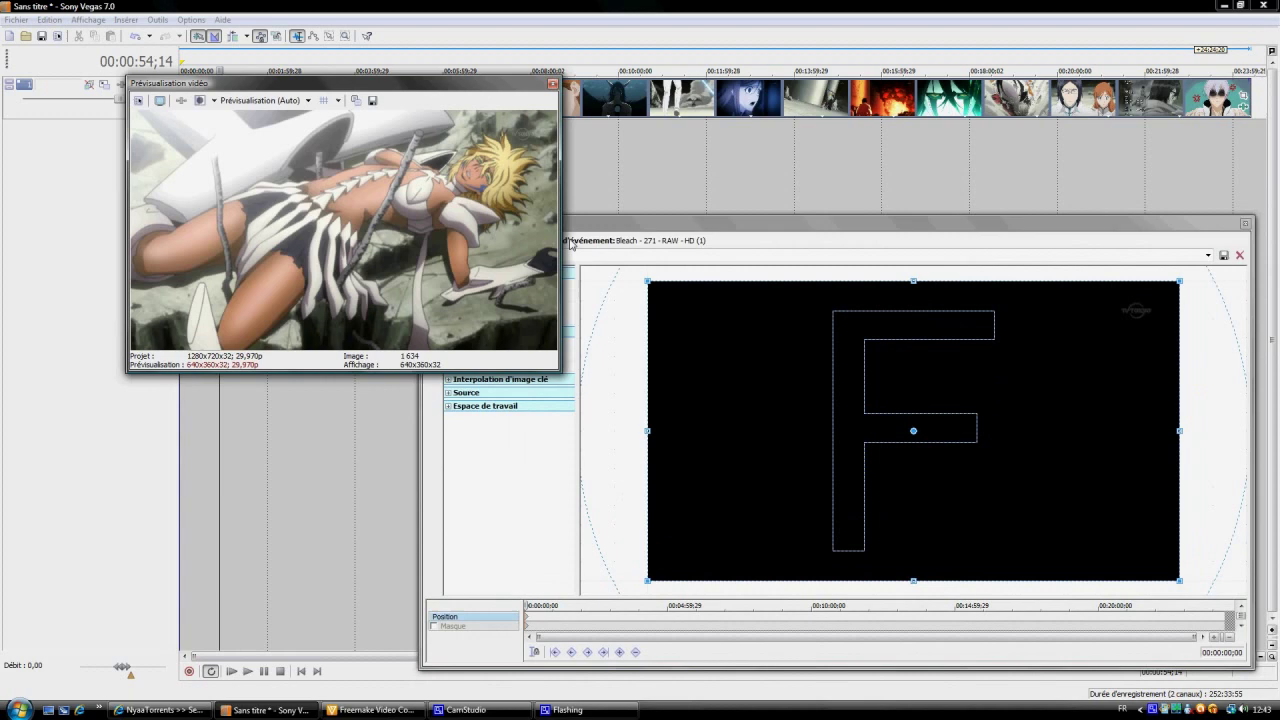
pyautogui.moveTo(881, 228); pyautogui.dragTo(908, 161)
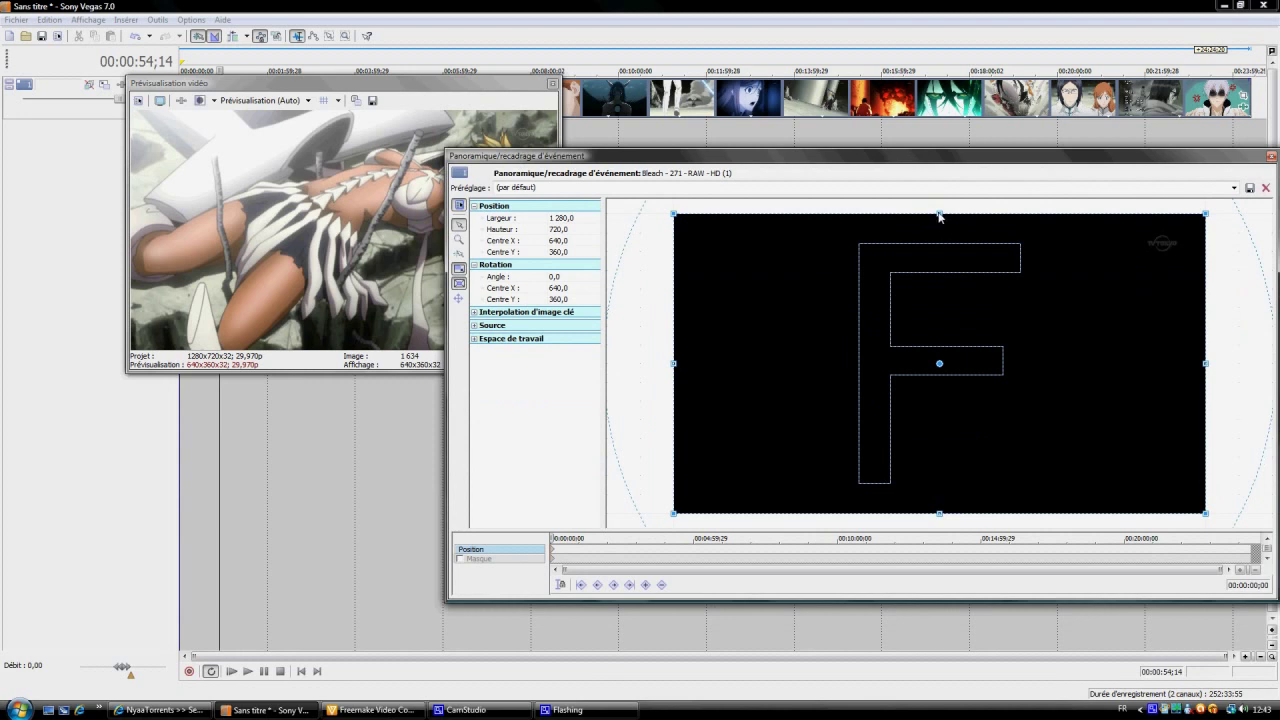
# Crop the clip's frame to about 1132 x 637, close the pan/crop settings and move the preview back below the track
pyautogui.moveTo(939, 216); pyautogui.dragTo(942, 266)
pyautogui.moveTo(550, 157); pyautogui.dragTo(546, 194)
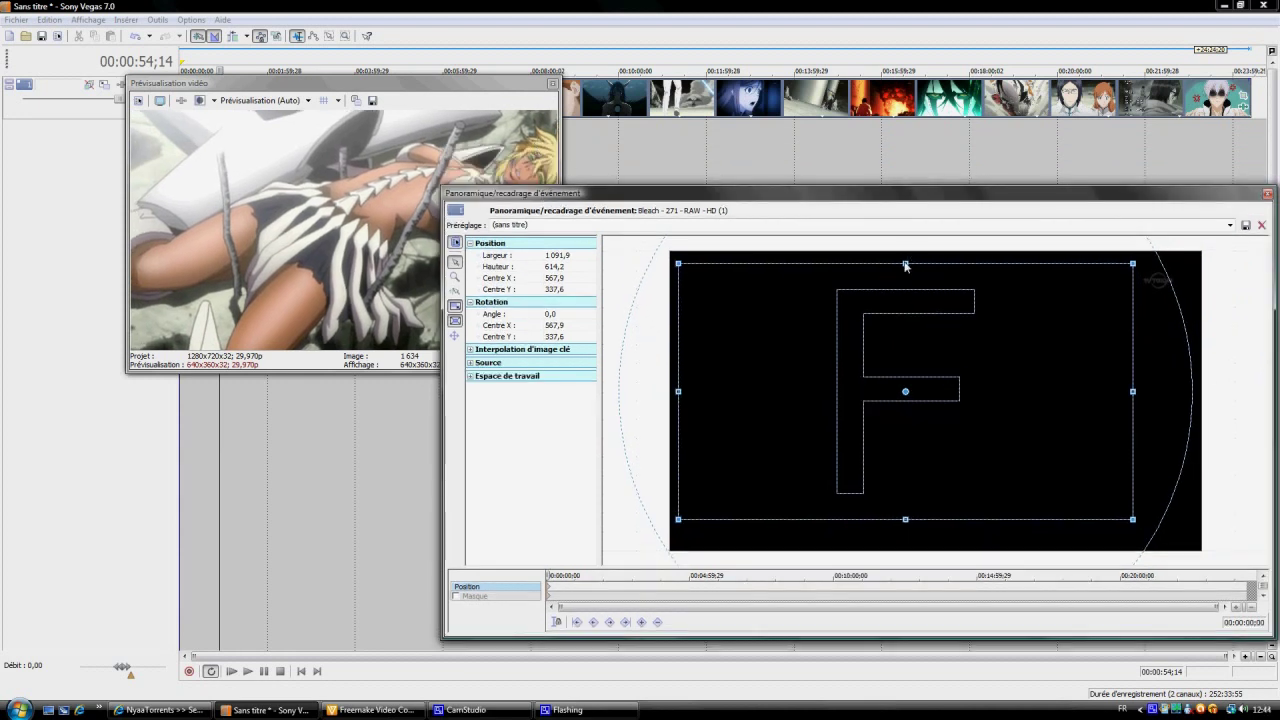
pyautogui.moveTo(903, 266); pyautogui.dragTo(903, 261)
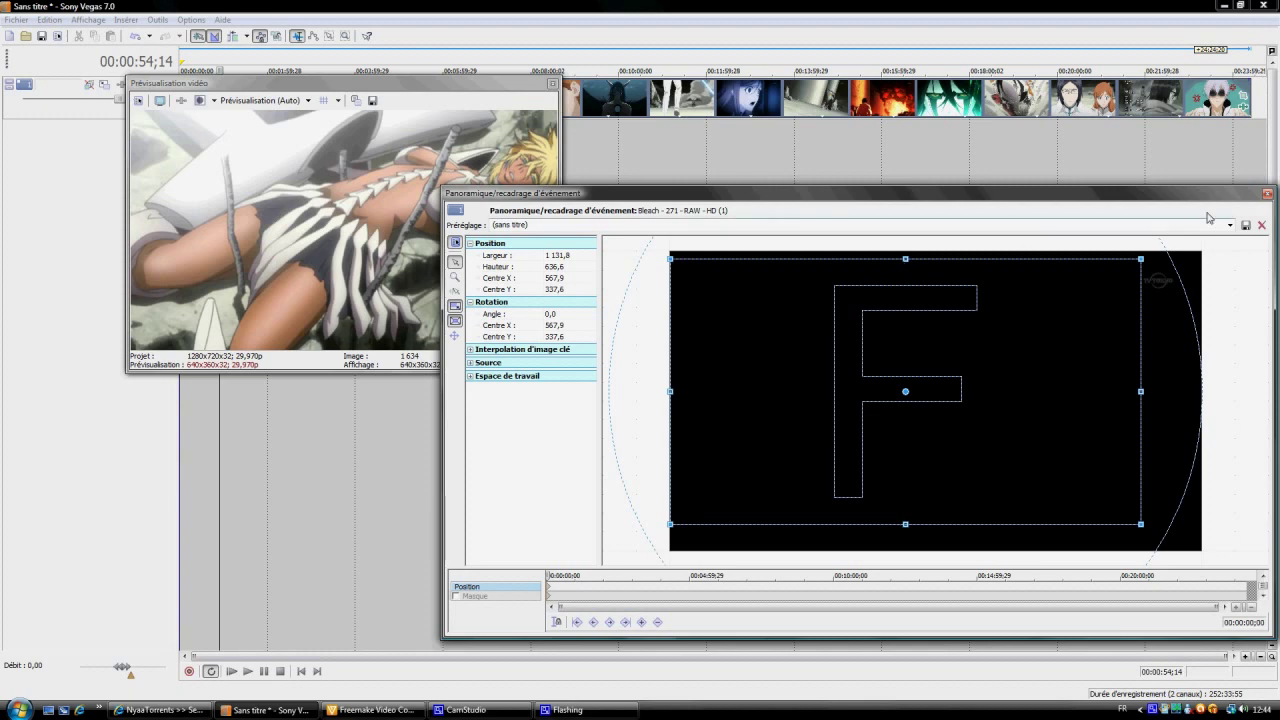
pyautogui.click(1267, 194)
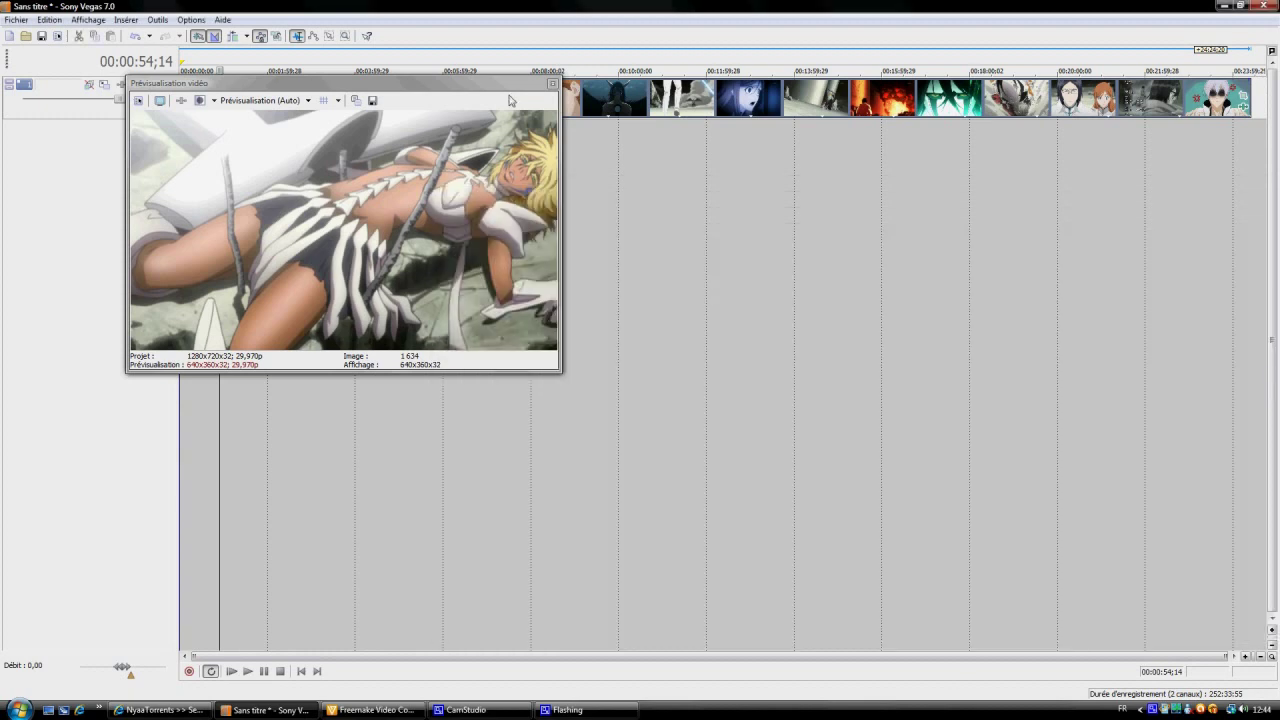
pyautogui.moveTo(494, 86); pyautogui.dragTo(796, 214)
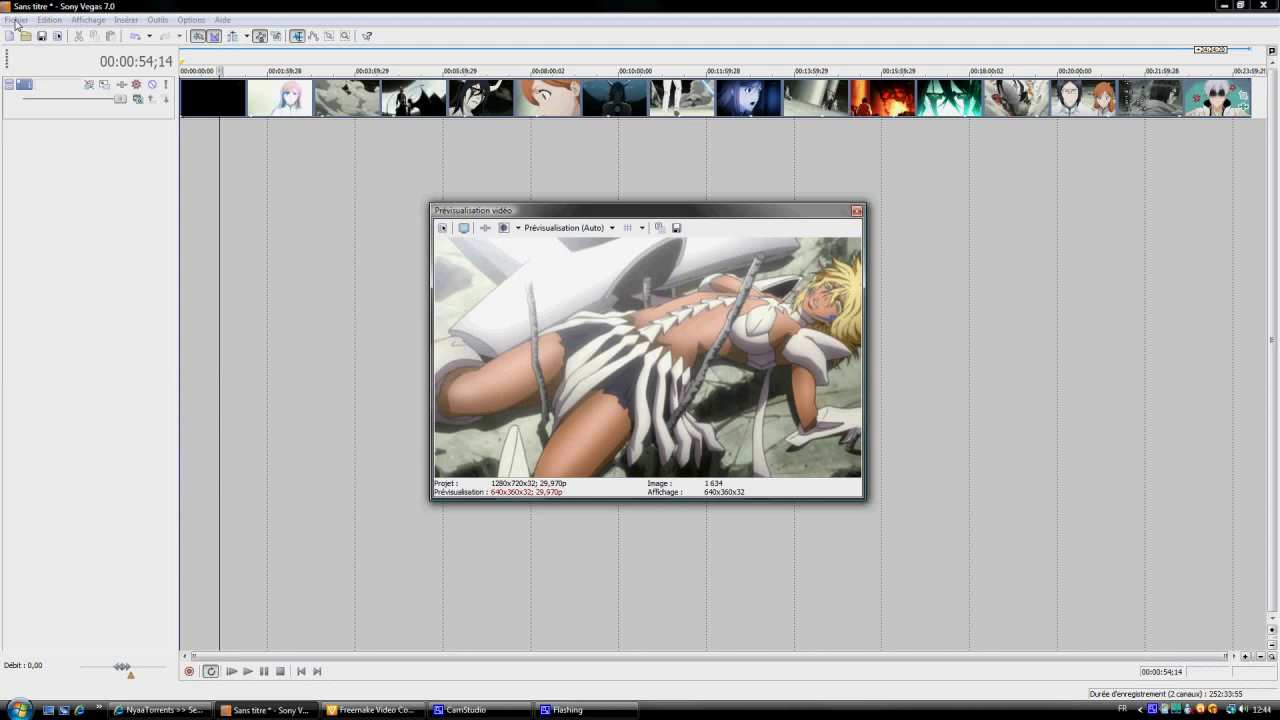
# Start rendering the project to a file with MainConcept AVC/AAC (*.mp4) as the output type
pyautogui.click(15, 22)
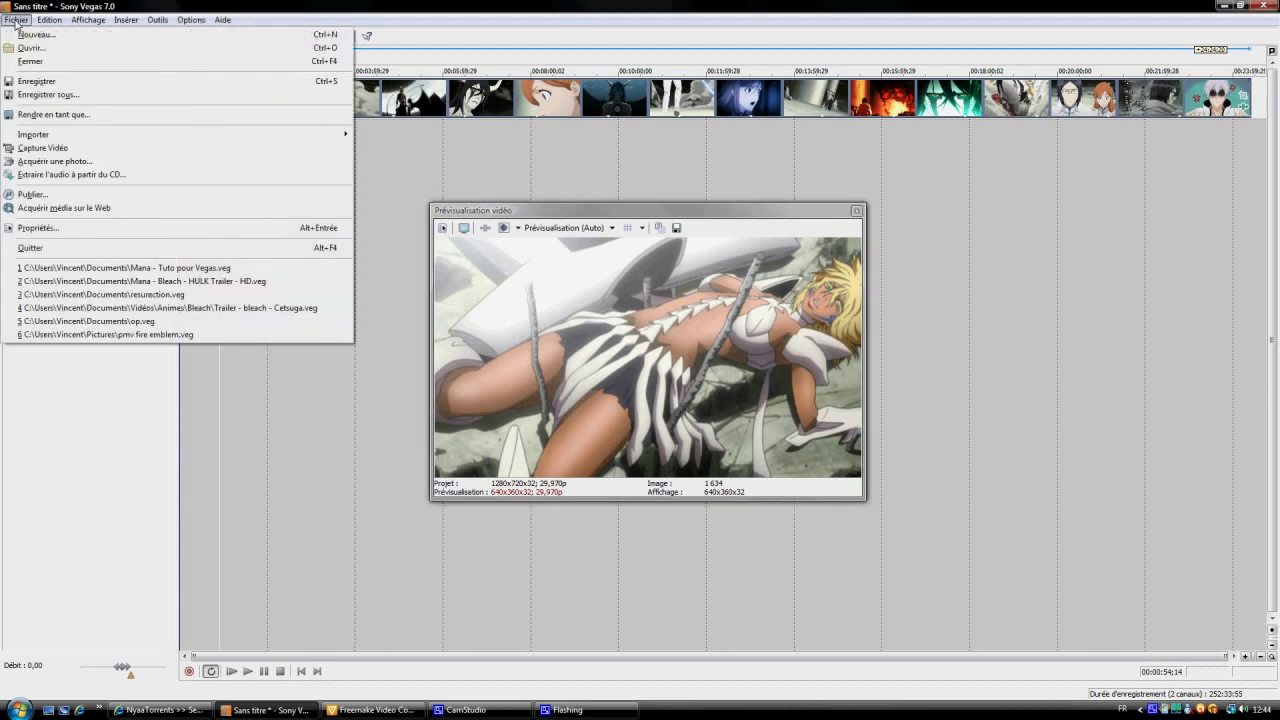
pyautogui.click(71, 120)
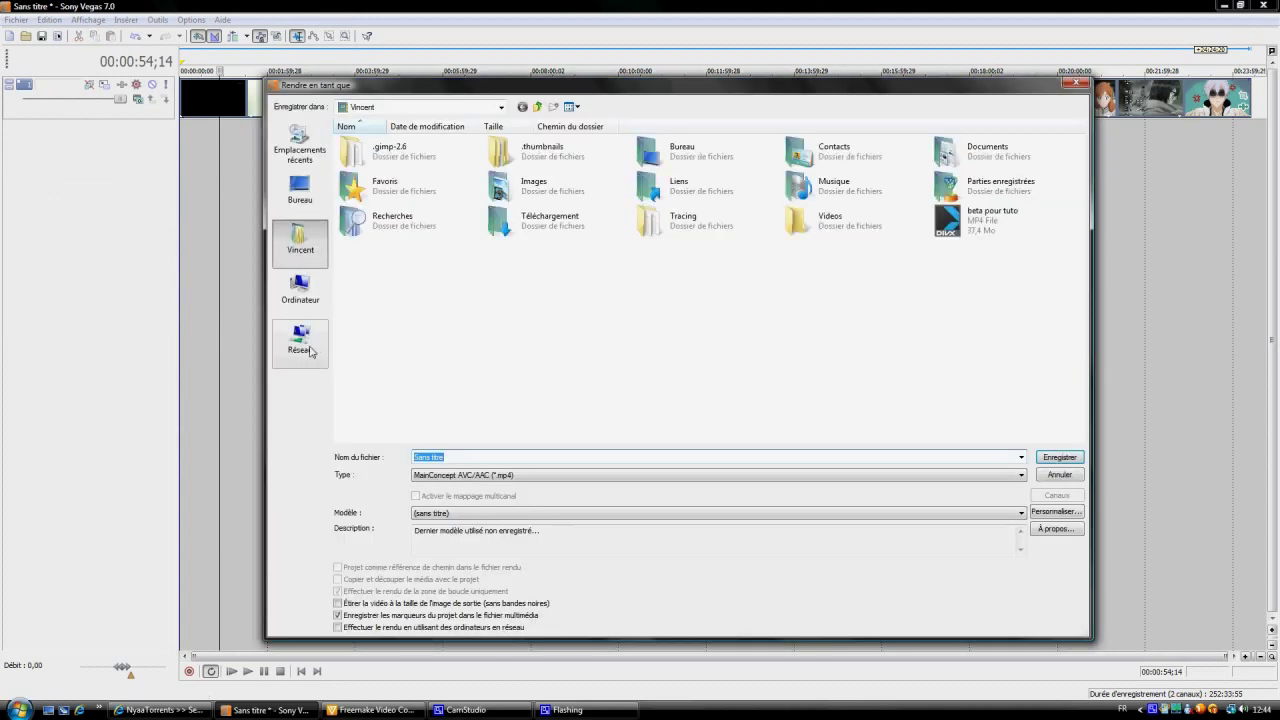
pyautogui.click(472, 477)
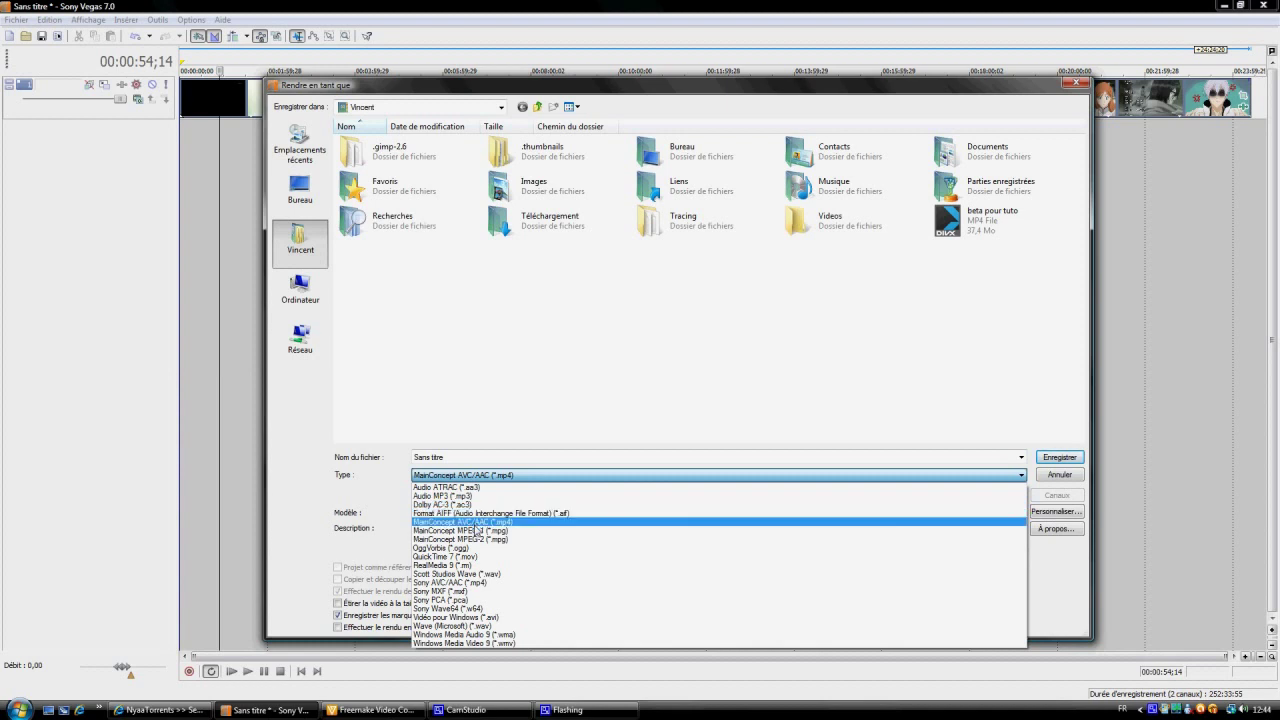
pyautogui.click(475, 523)
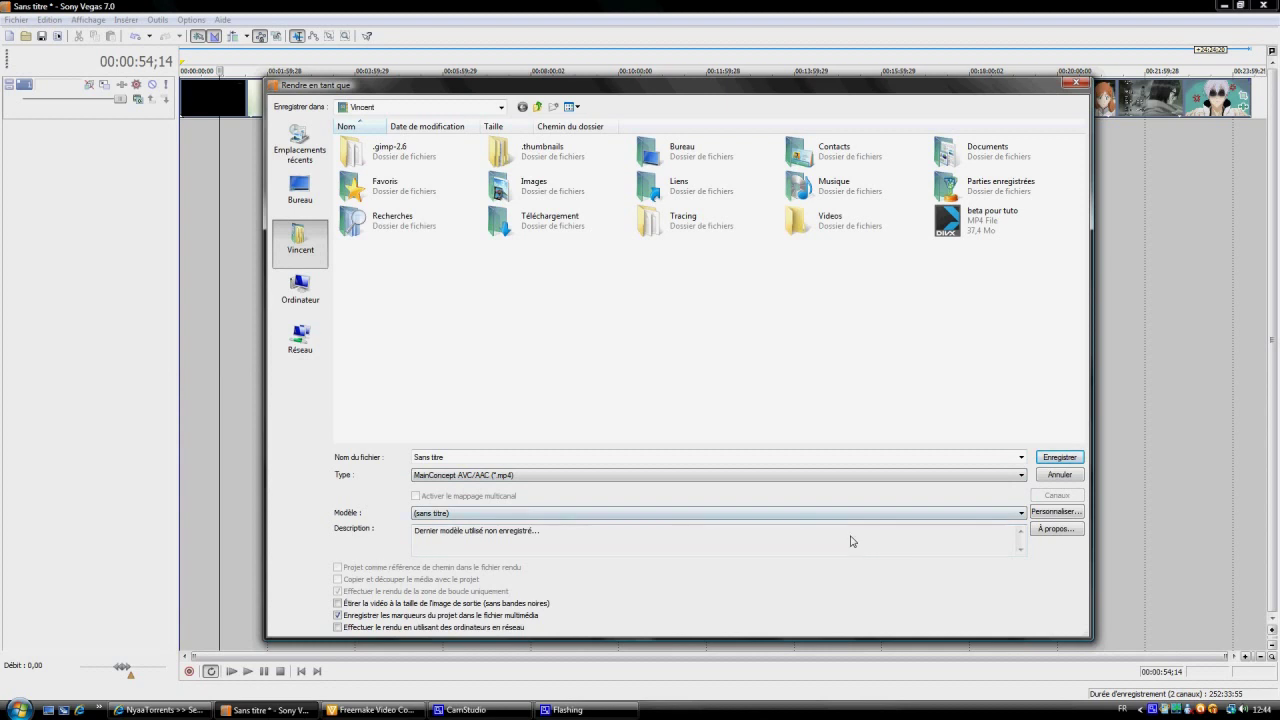
# Customize the render template's video settings with a custom 1280 x 720 image size and a 29,970 frame rate
pyautogui.click(1074, 514)
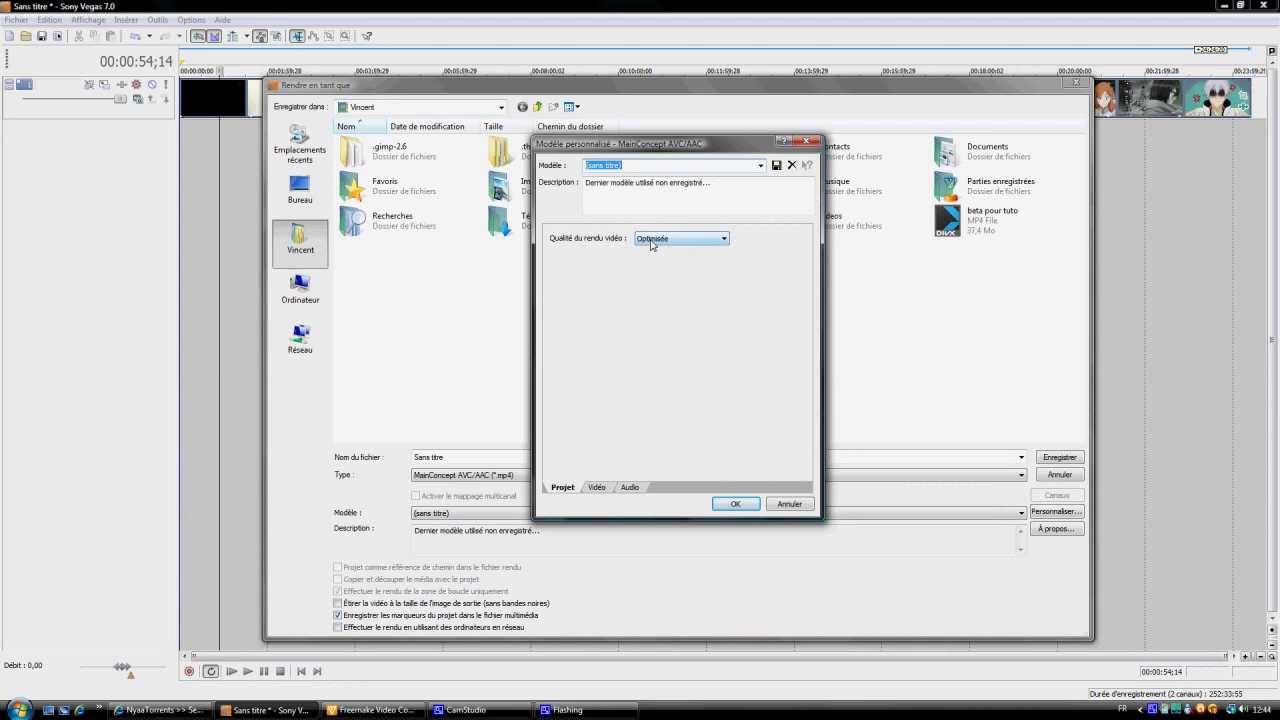
pyautogui.click(597, 488)
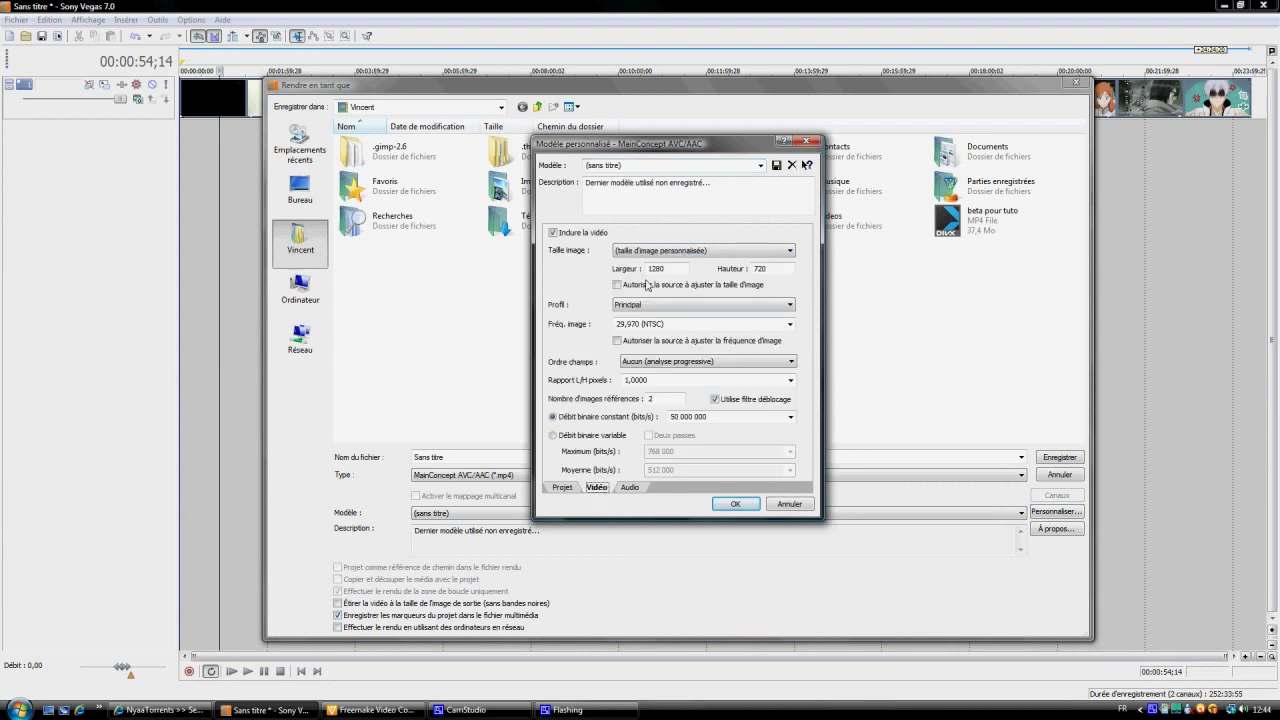
pyautogui.click(730, 254)
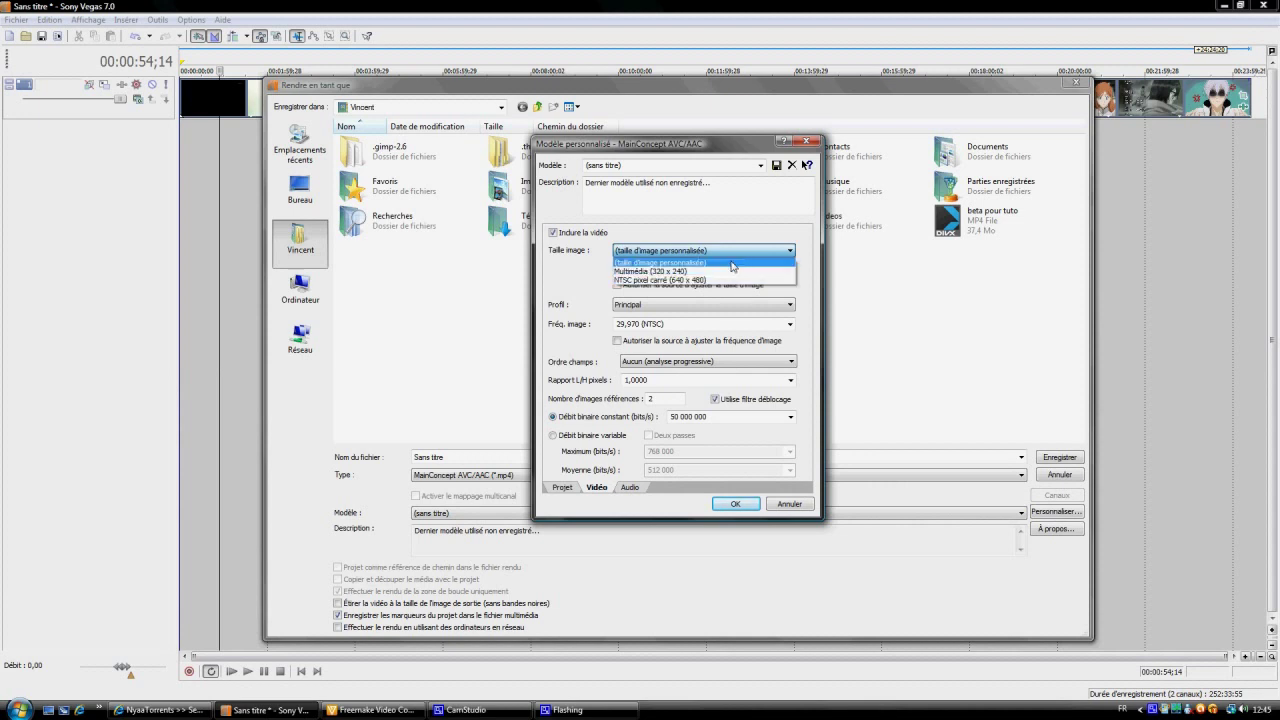
pyautogui.click(733, 263)
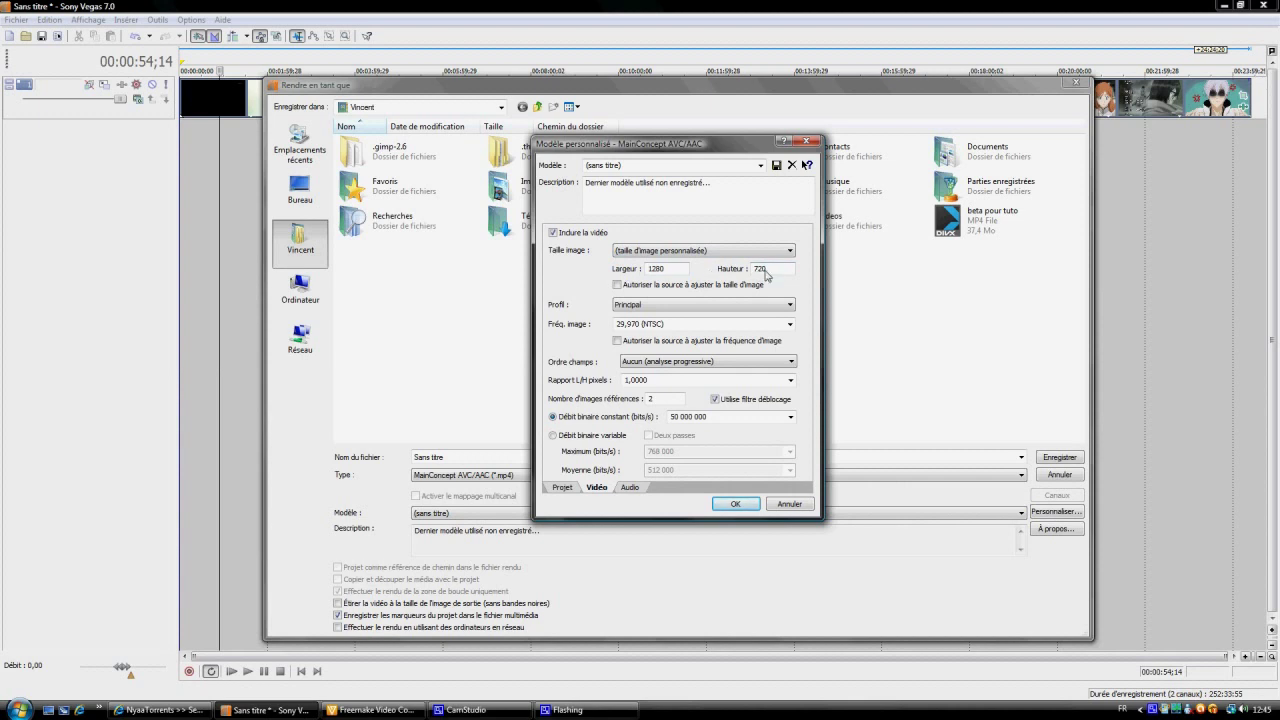
pyautogui.click(790, 325)
pyautogui.click(790, 325)
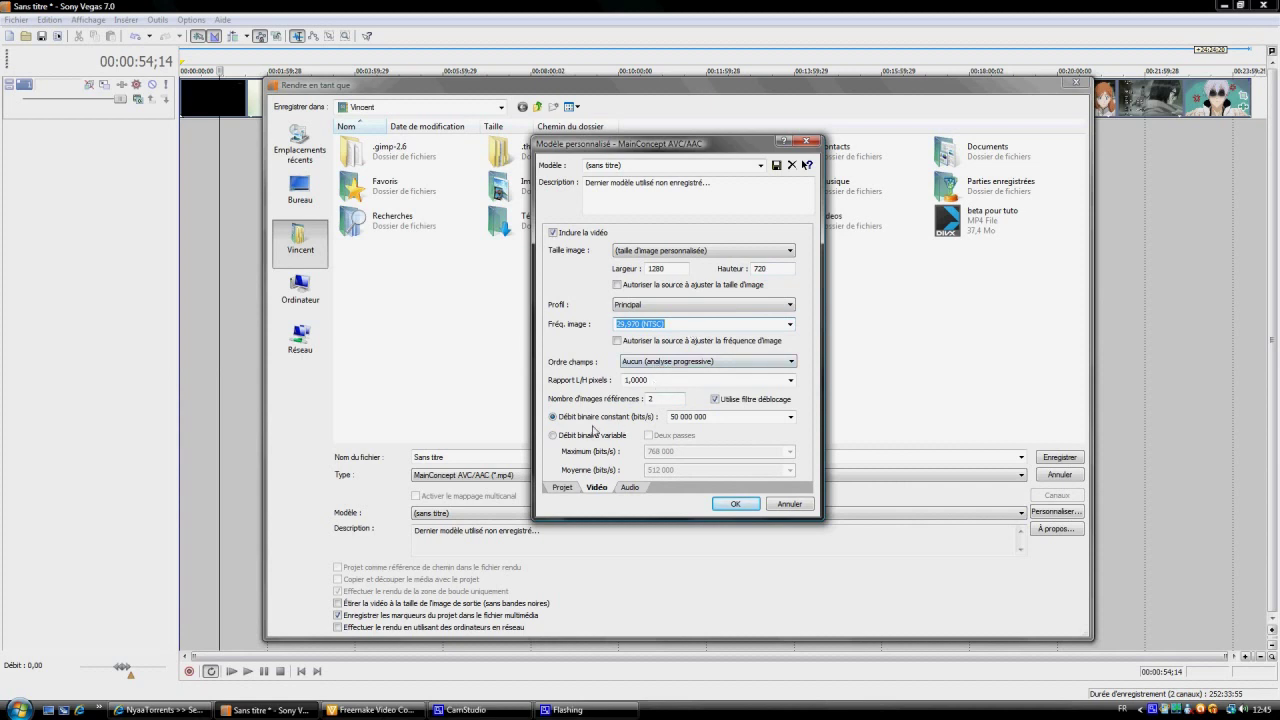
# Set the template's constant video bitrate to 50 000 000 bits/s
pyautogui.click(791, 418)
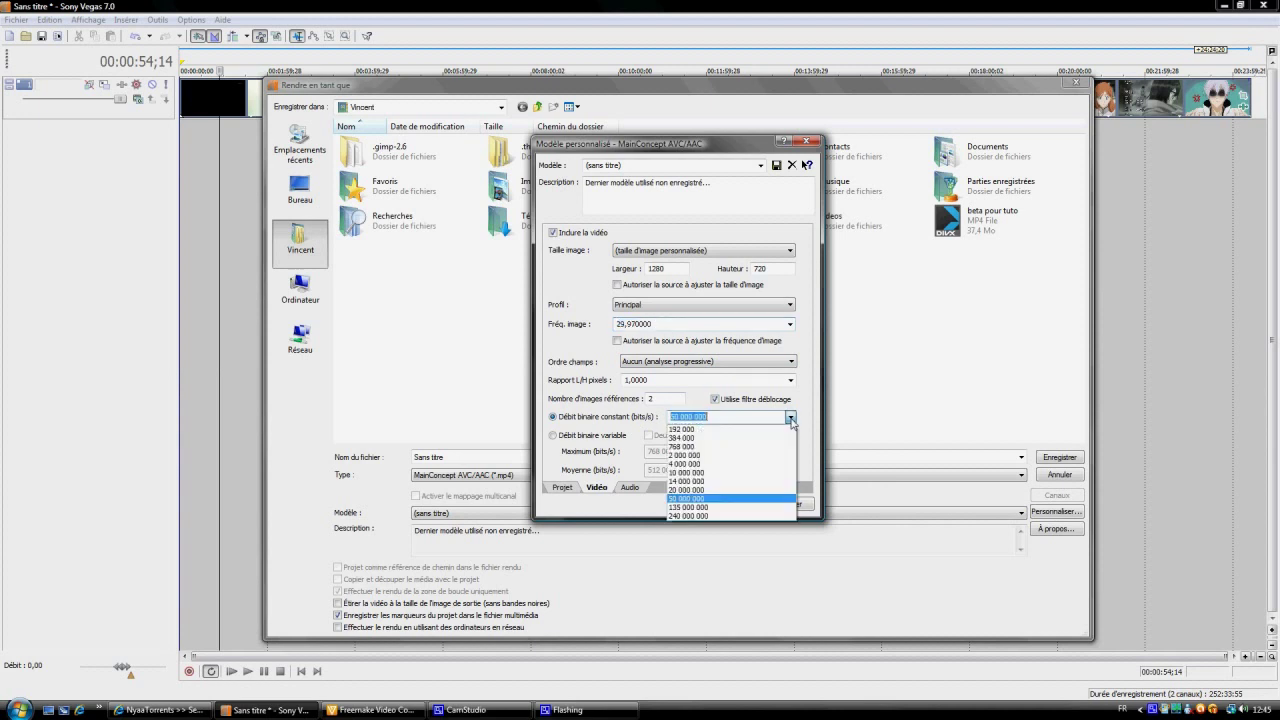
pyautogui.click(759, 447)
pyautogui.click(791, 418)
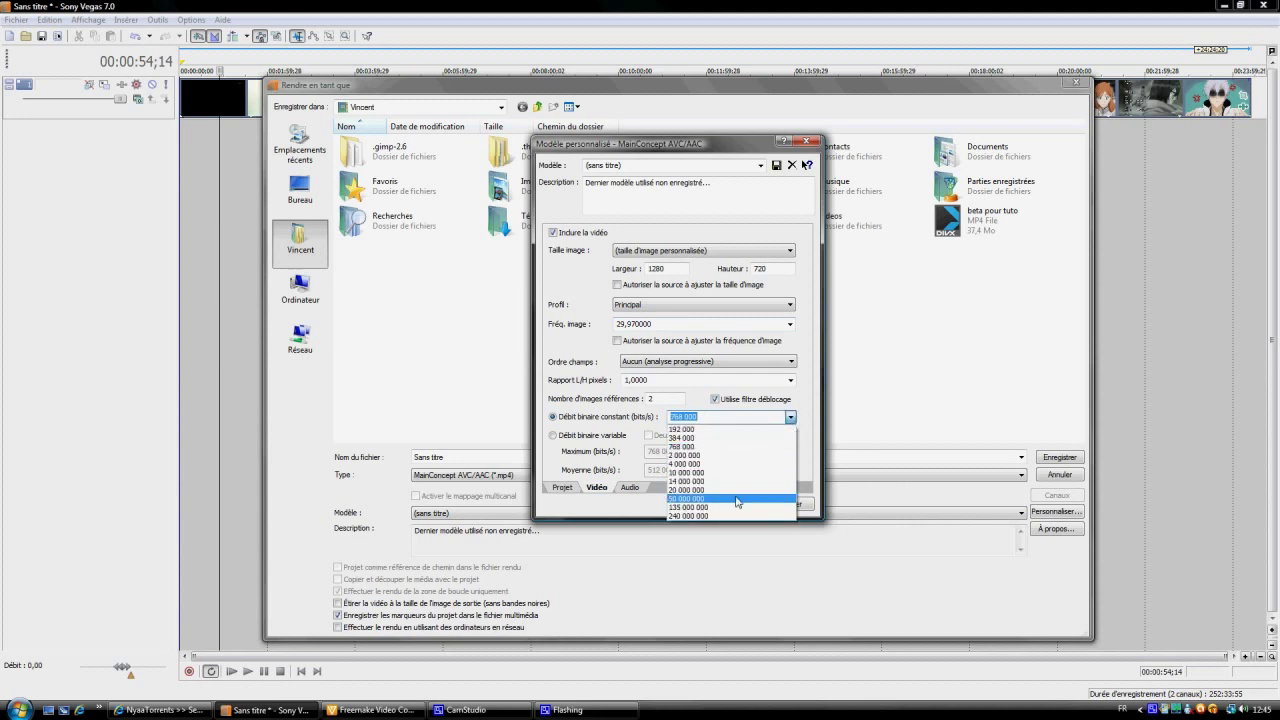
pyautogui.click(737, 498)
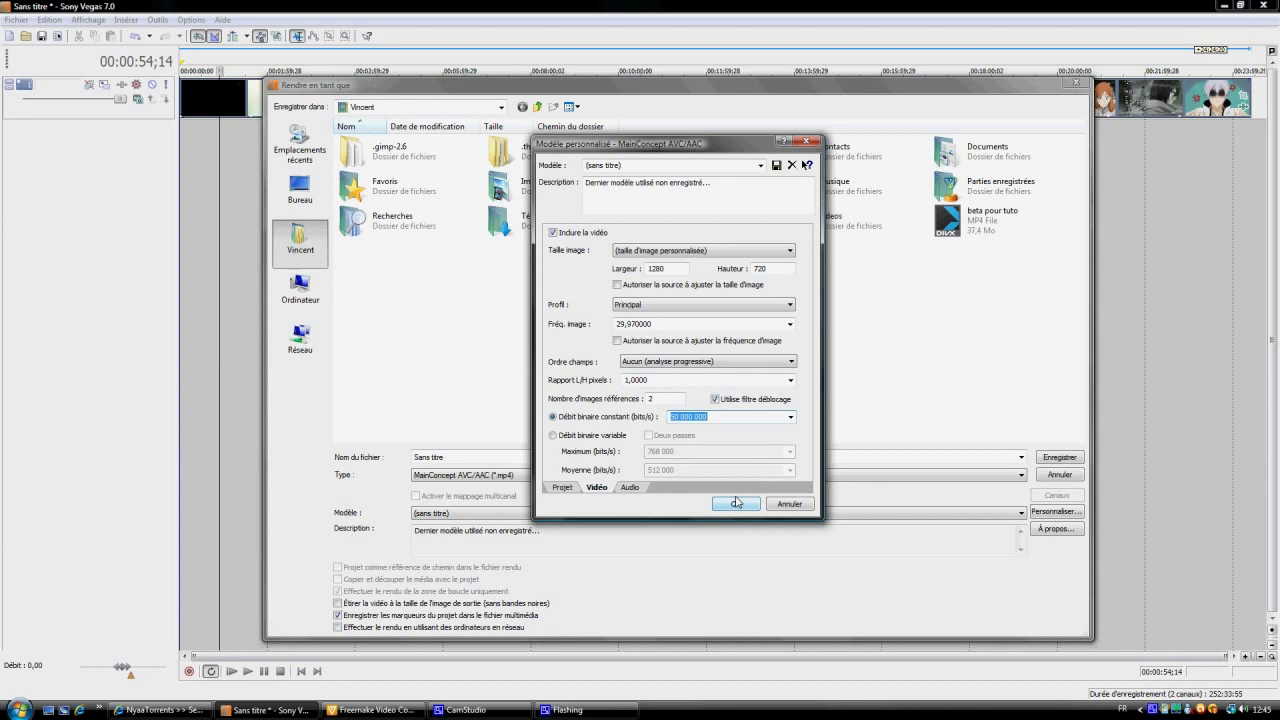
# Keep the template's audio at a 48 000 Hz sample rate and 320 000 bits/s, and accept the custom template
pyautogui.click(628, 488)
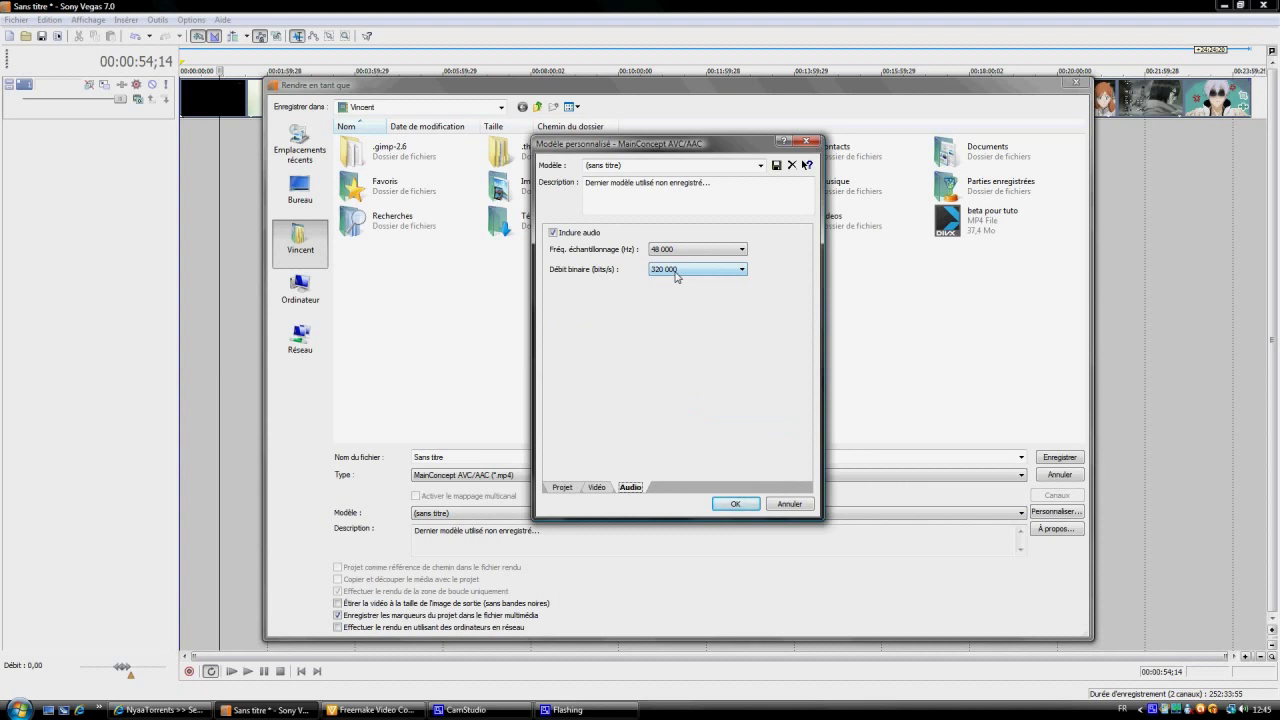
pyautogui.click(685, 251)
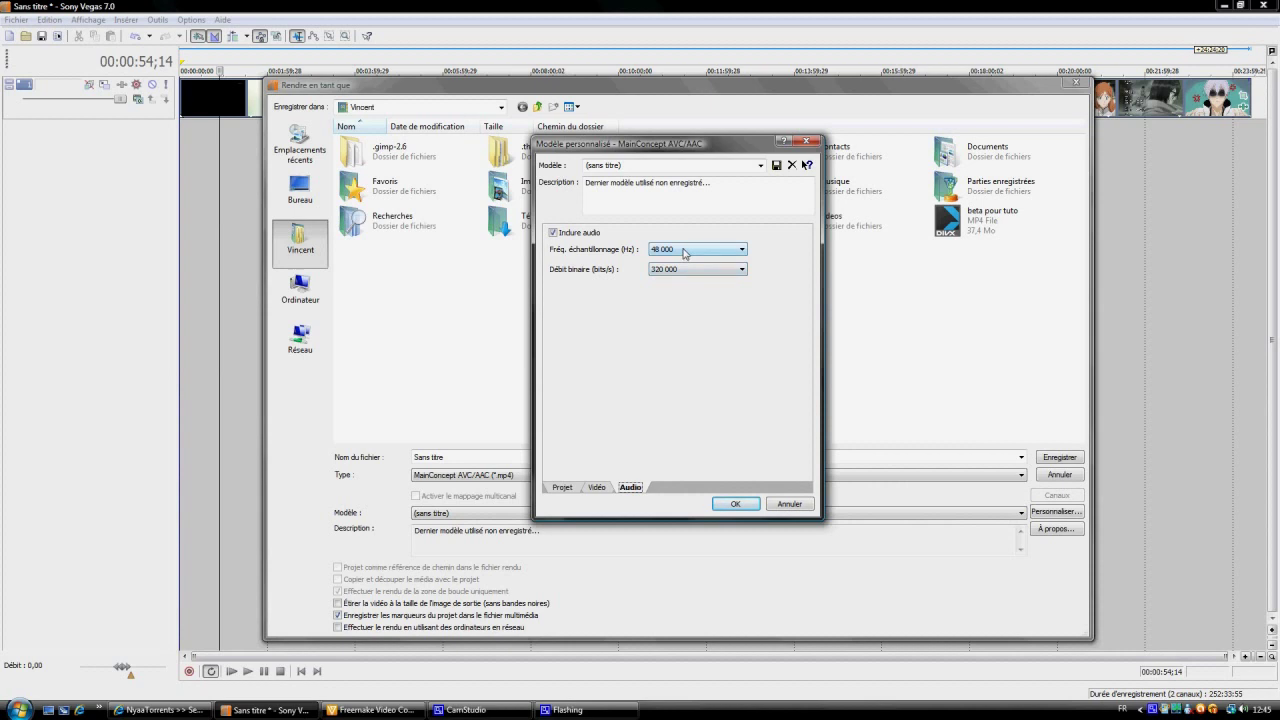
pyautogui.click(691, 272)
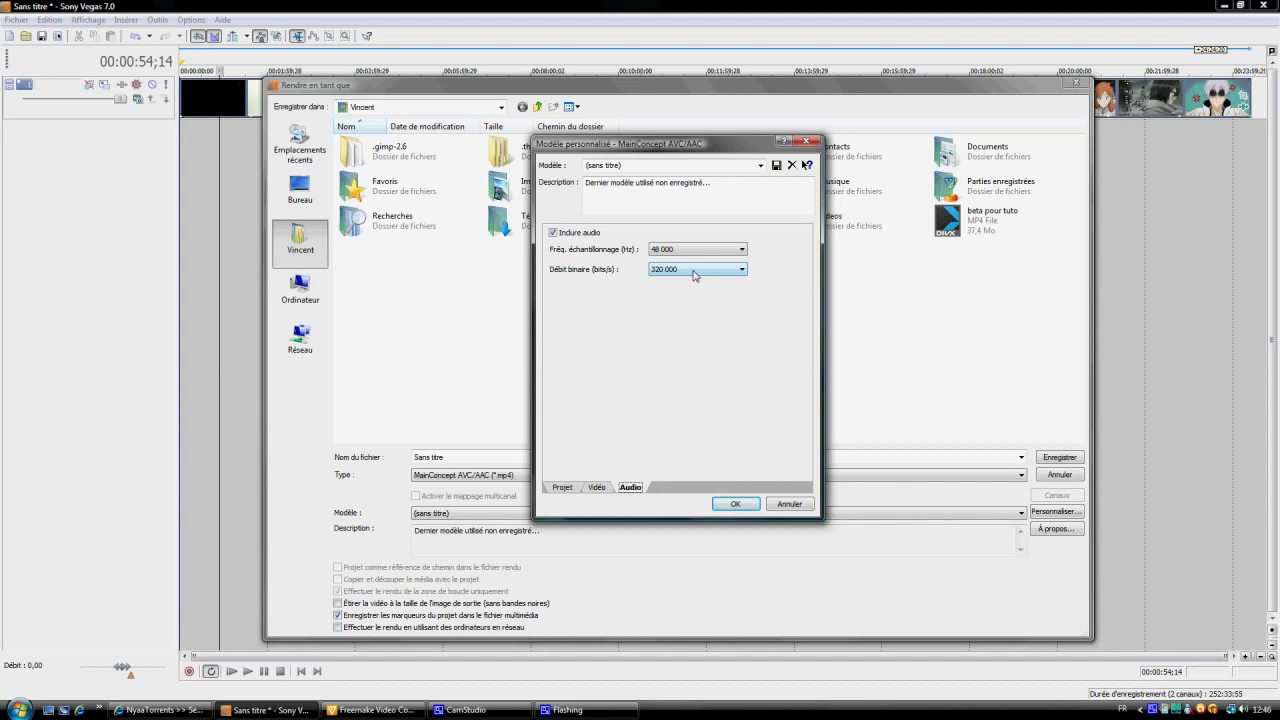
pyautogui.click(742, 506)
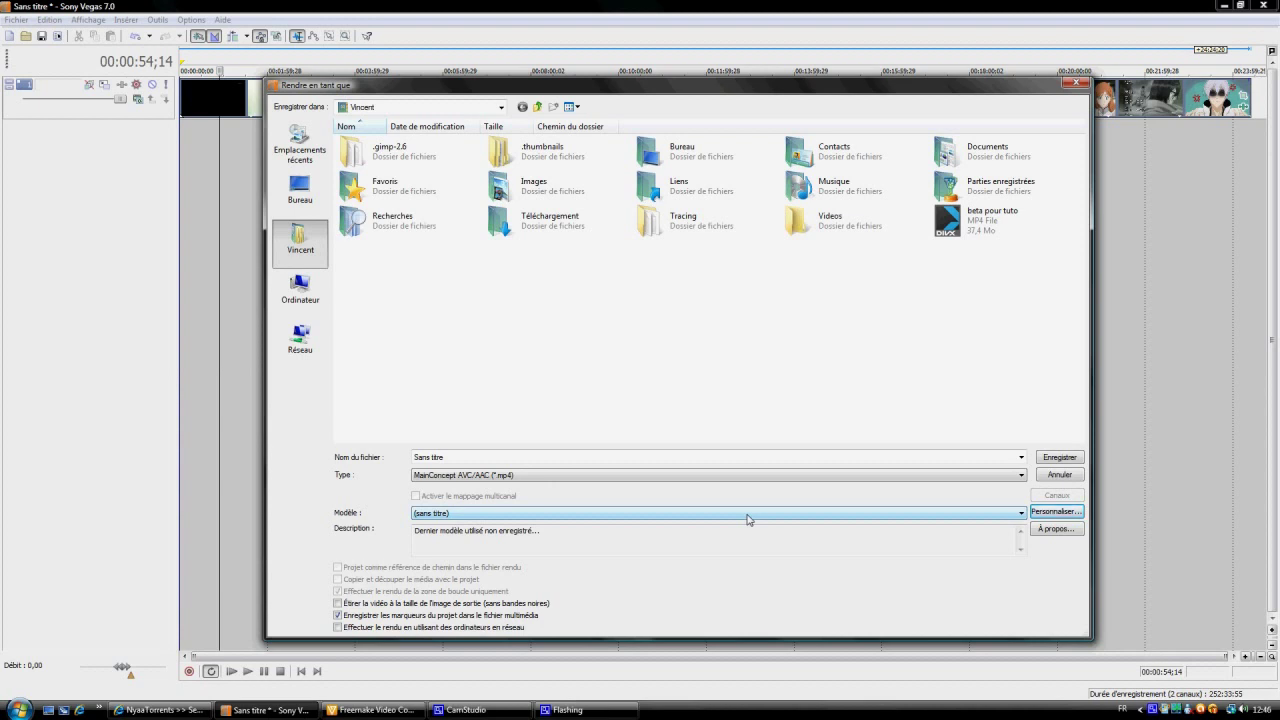
# Switch to Freemake Video Converter and open the AVI output settings for the Bleach - 271 - RAW - HD episode
pyautogui.click(405, 709)
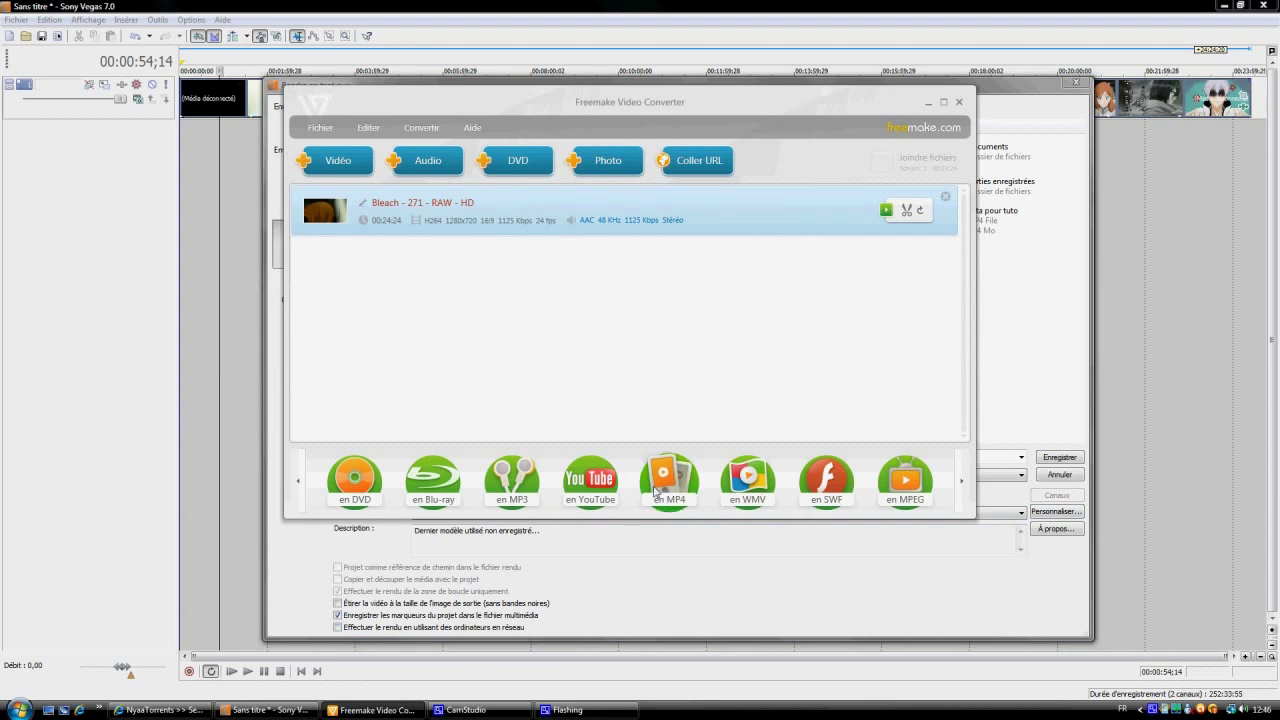
pyautogui.click(299, 487)
pyautogui.click(299, 487)
pyautogui.click(299, 487)
pyautogui.click(299, 487)
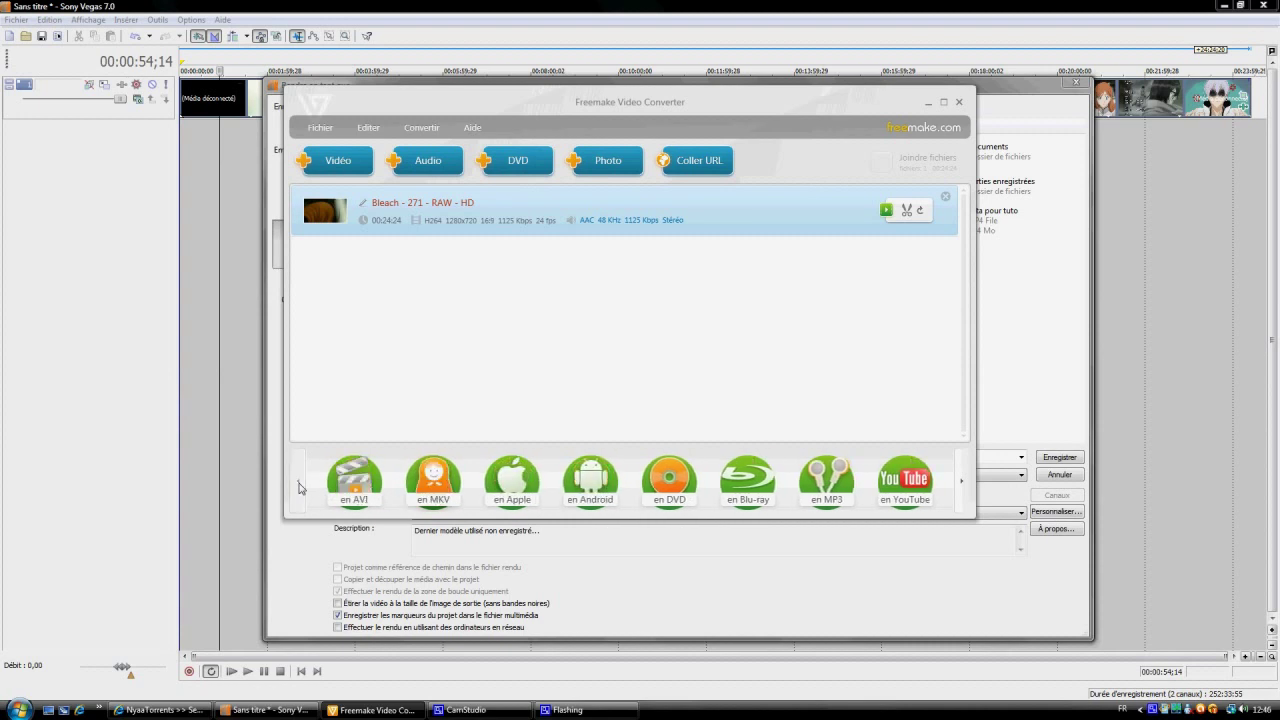
pyautogui.click(353, 490)
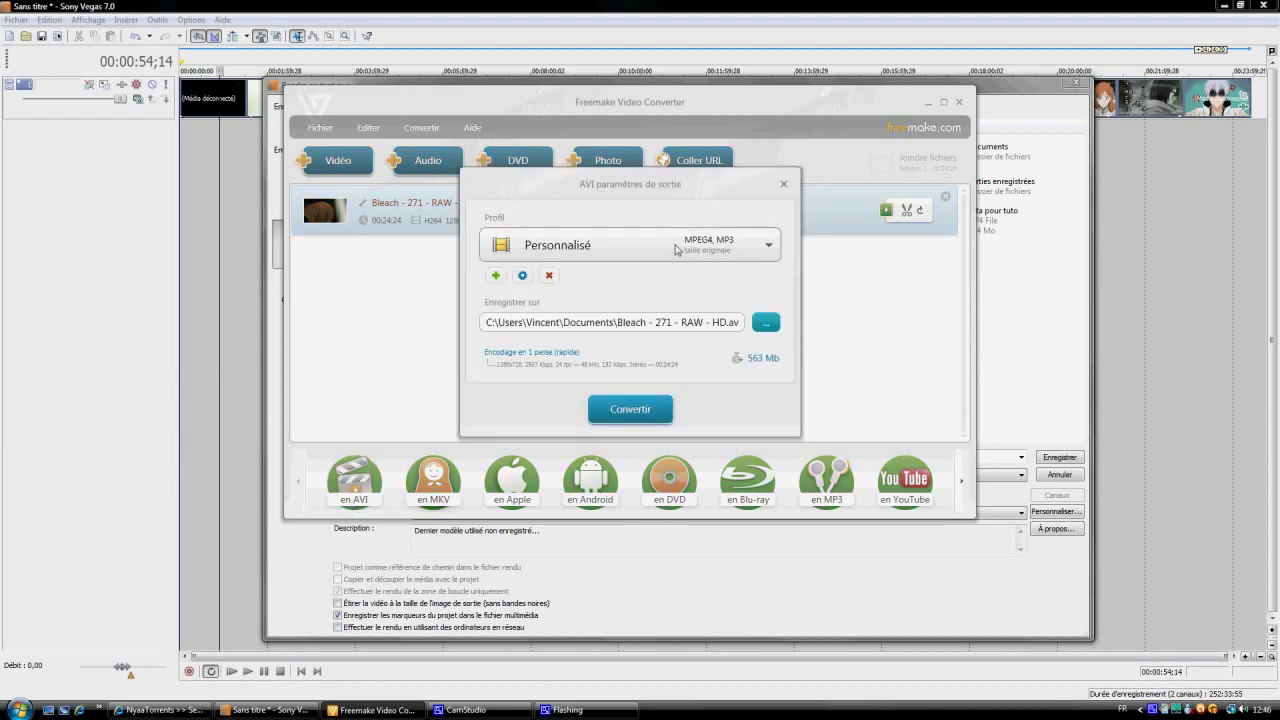
# Examine the custom AVI profile's video and audio codec options, keeping MPEG4 and MP3, and cancel the profile editor
pyautogui.click(523, 276)
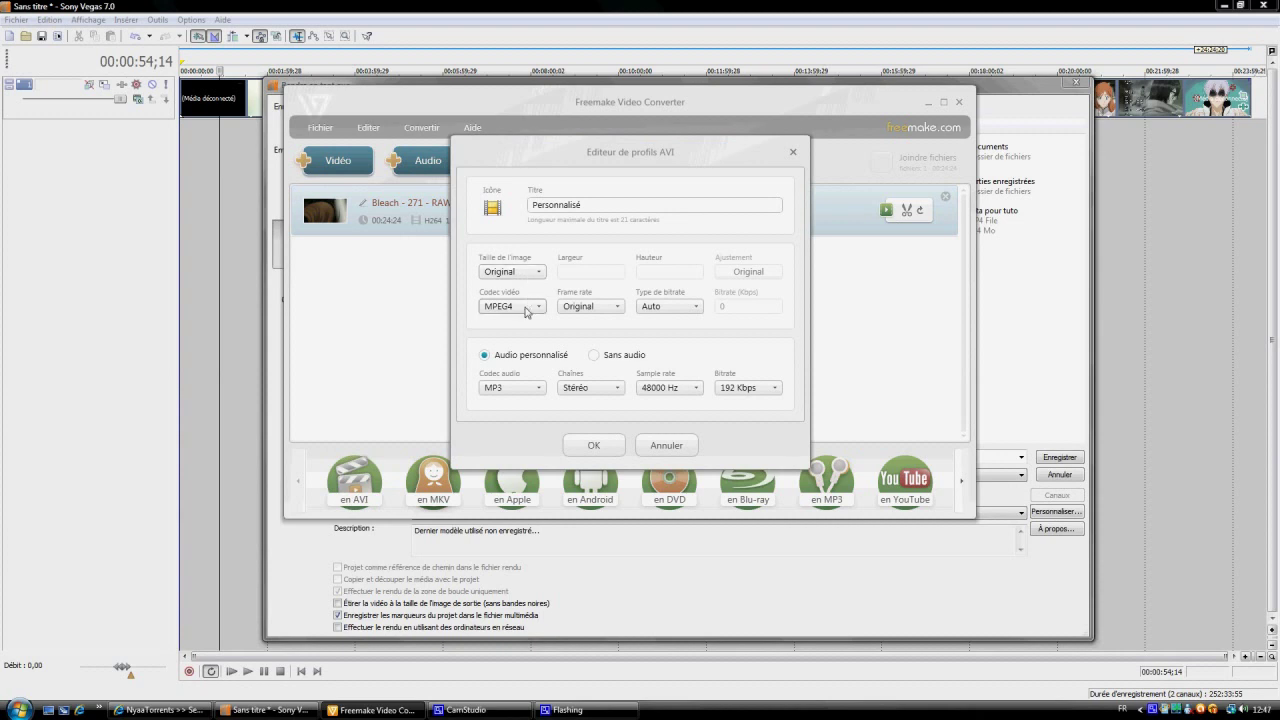
pyautogui.click(526, 308)
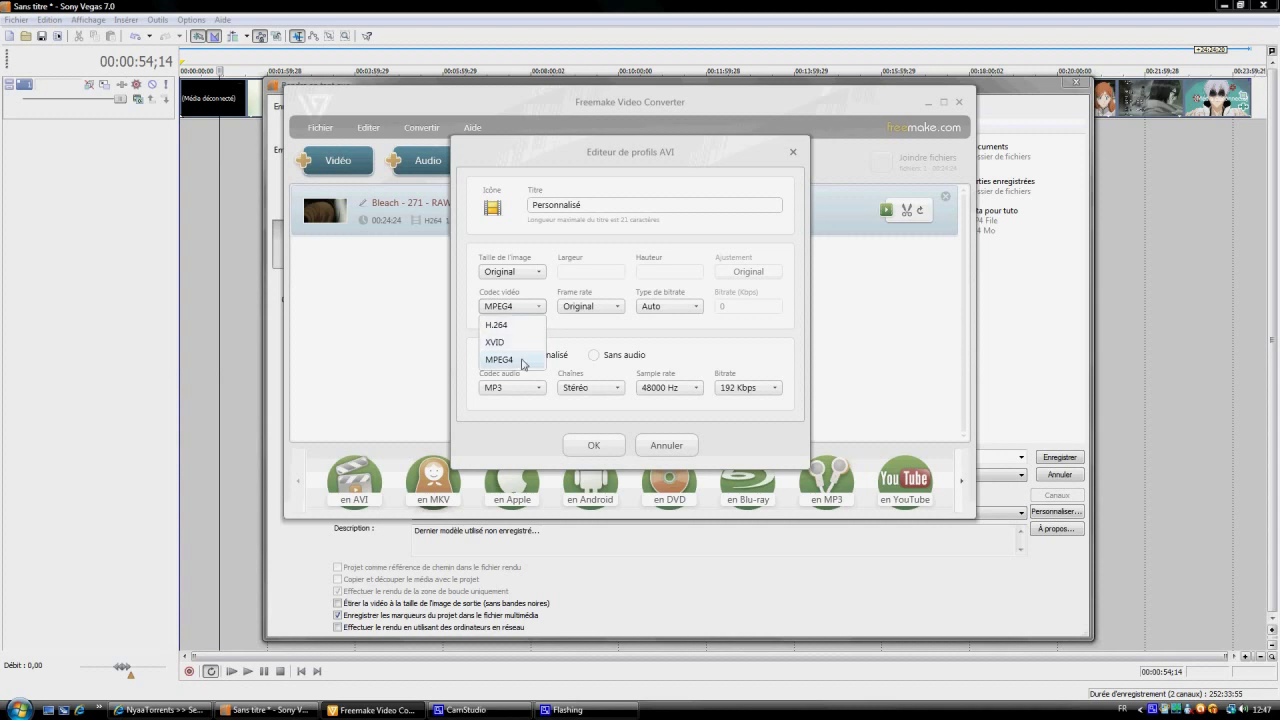
pyautogui.click(522, 360)
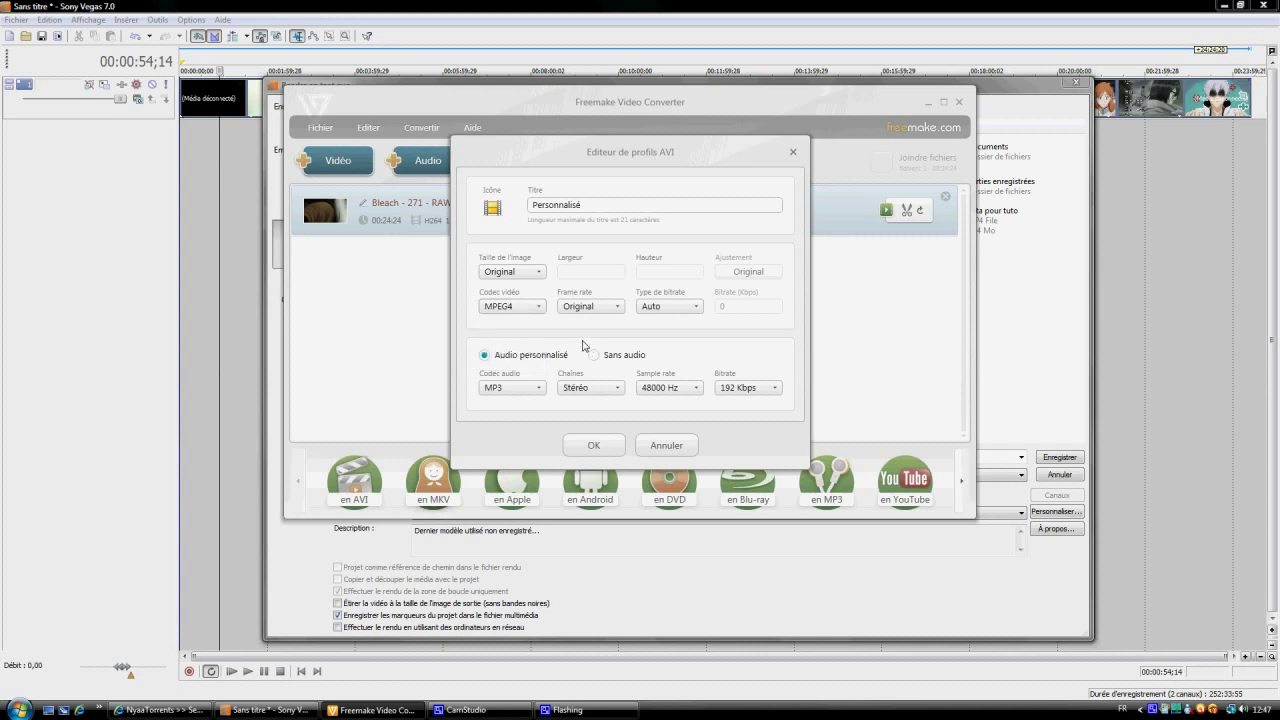
pyautogui.click(535, 390)
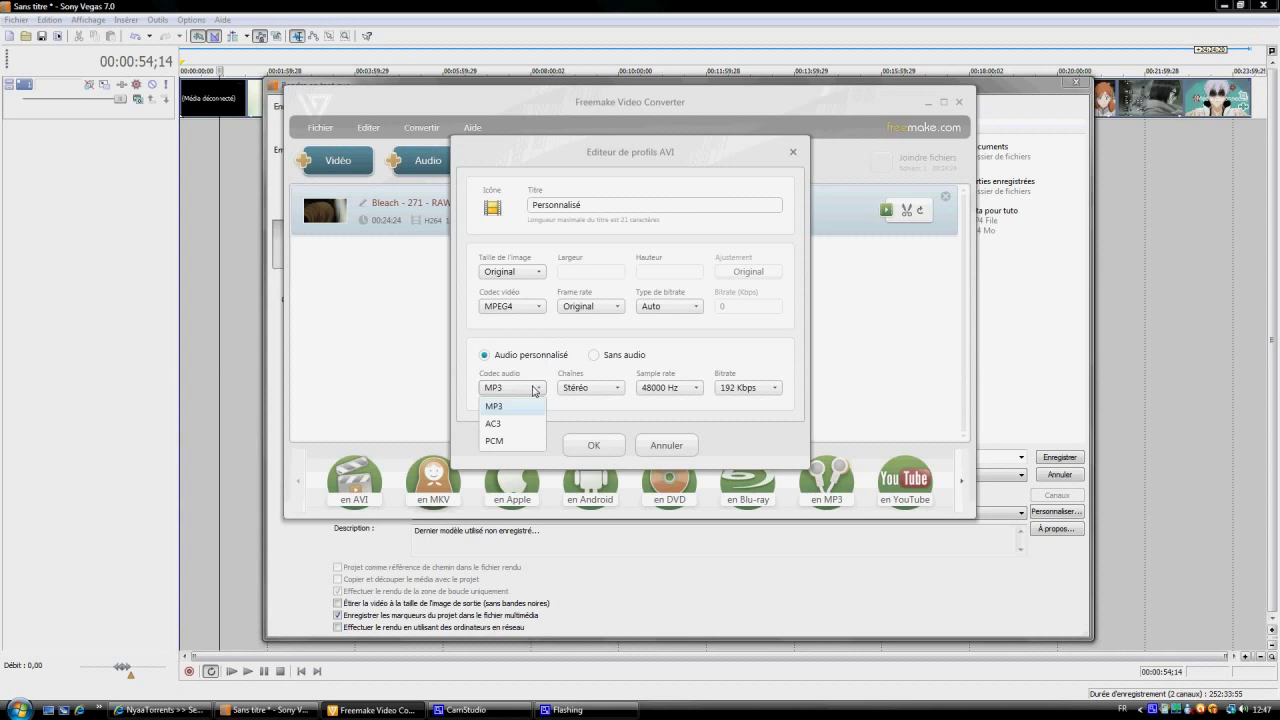
pyautogui.click(538, 371)
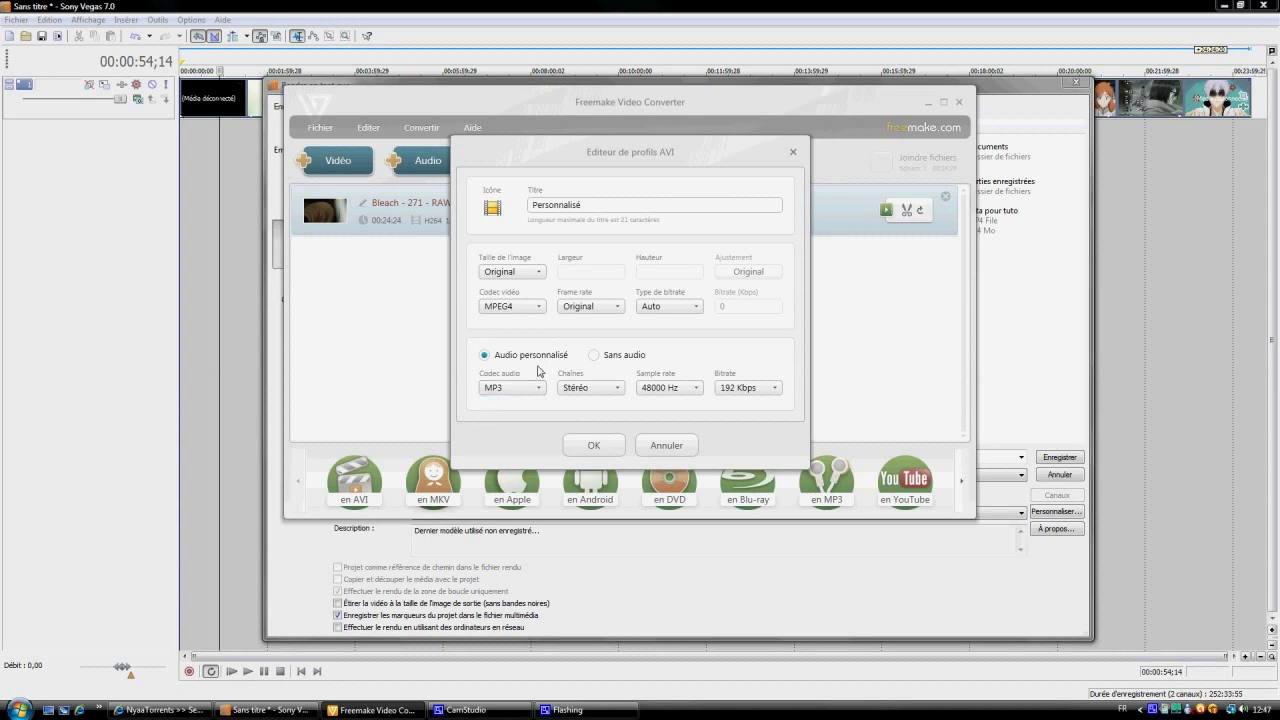
pyautogui.click(664, 446)
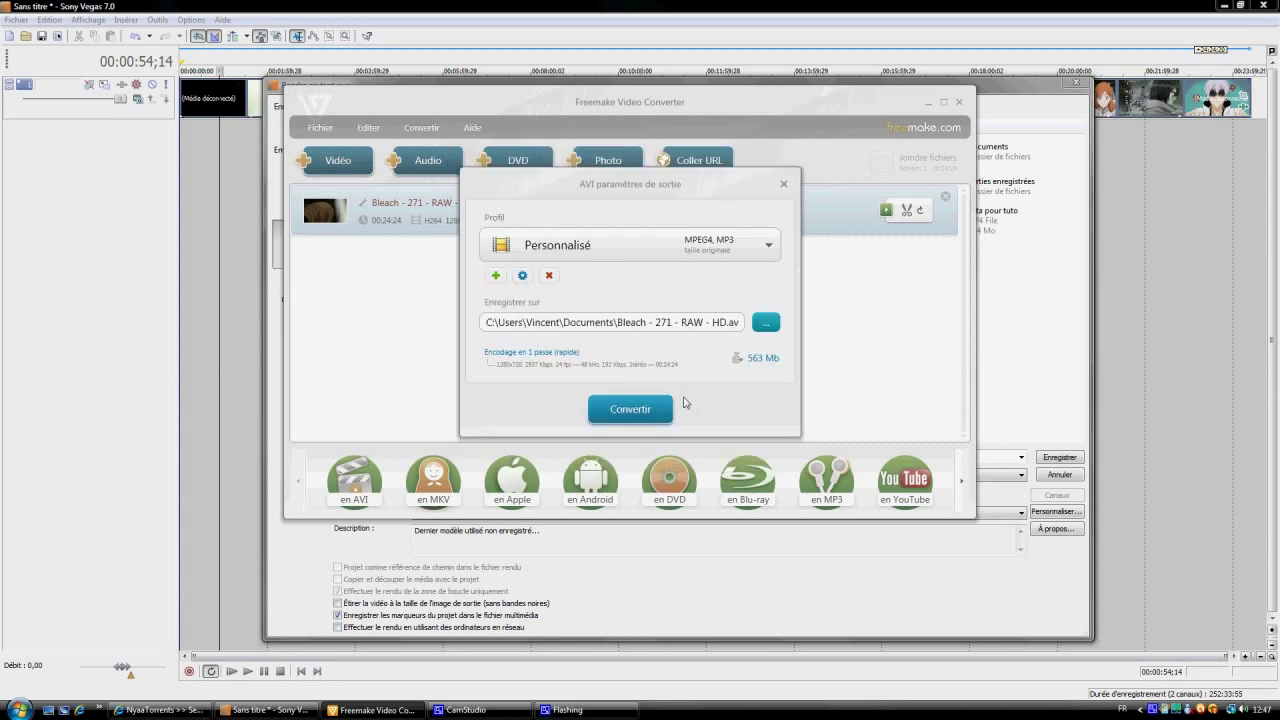
# Dismiss the AVI output settings, close Freemake Video Converter, and cancel the render dialog in Sony Vegas
pyautogui.click(783, 184)
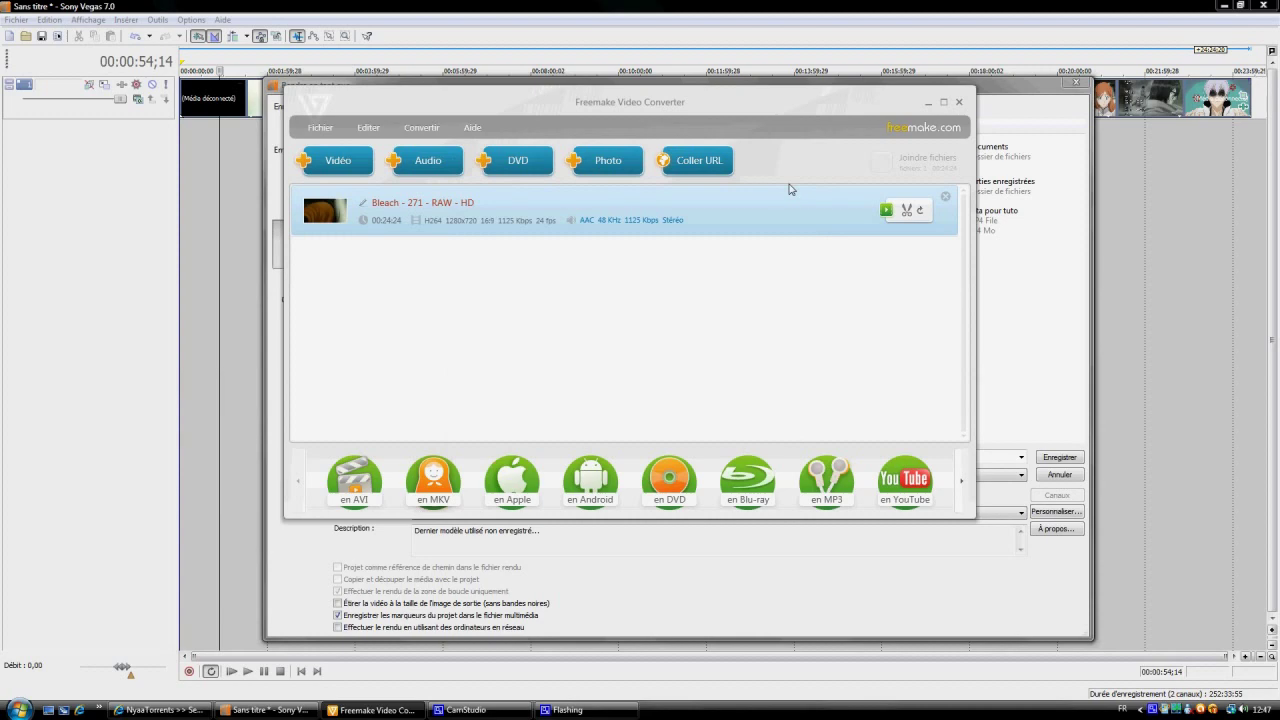
pyautogui.click(959, 103)
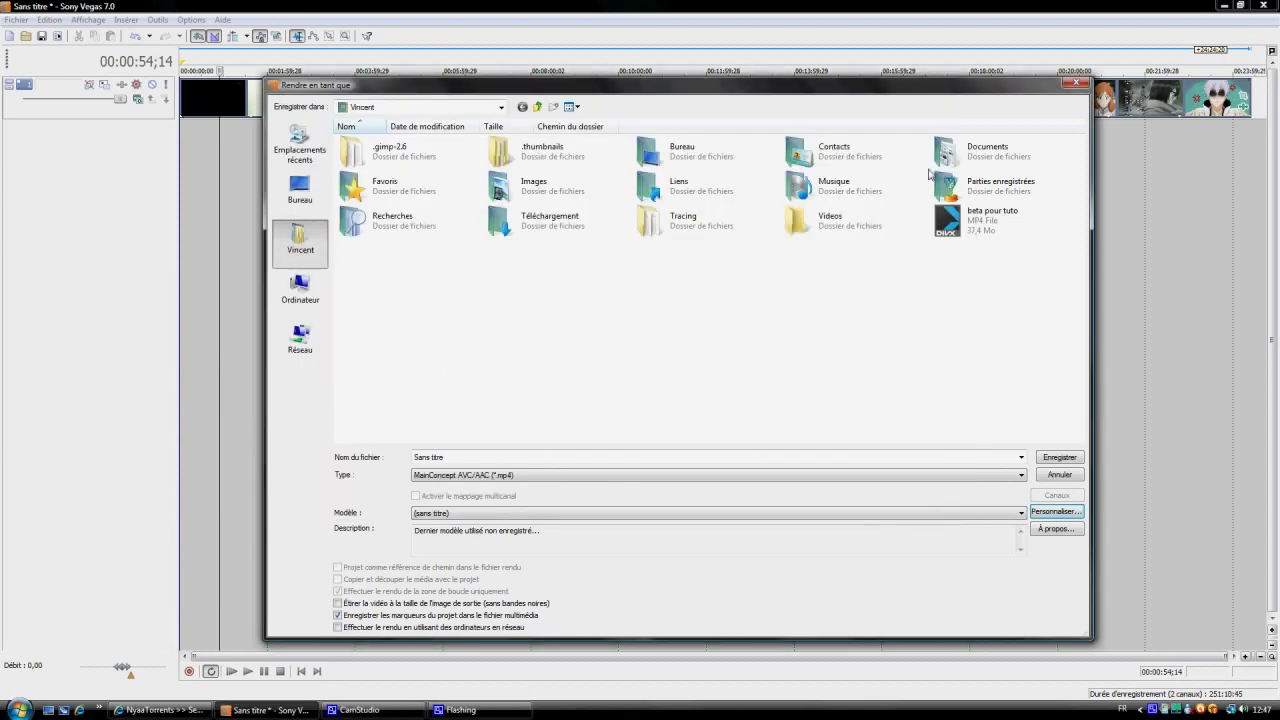
pyautogui.click(1072, 478)
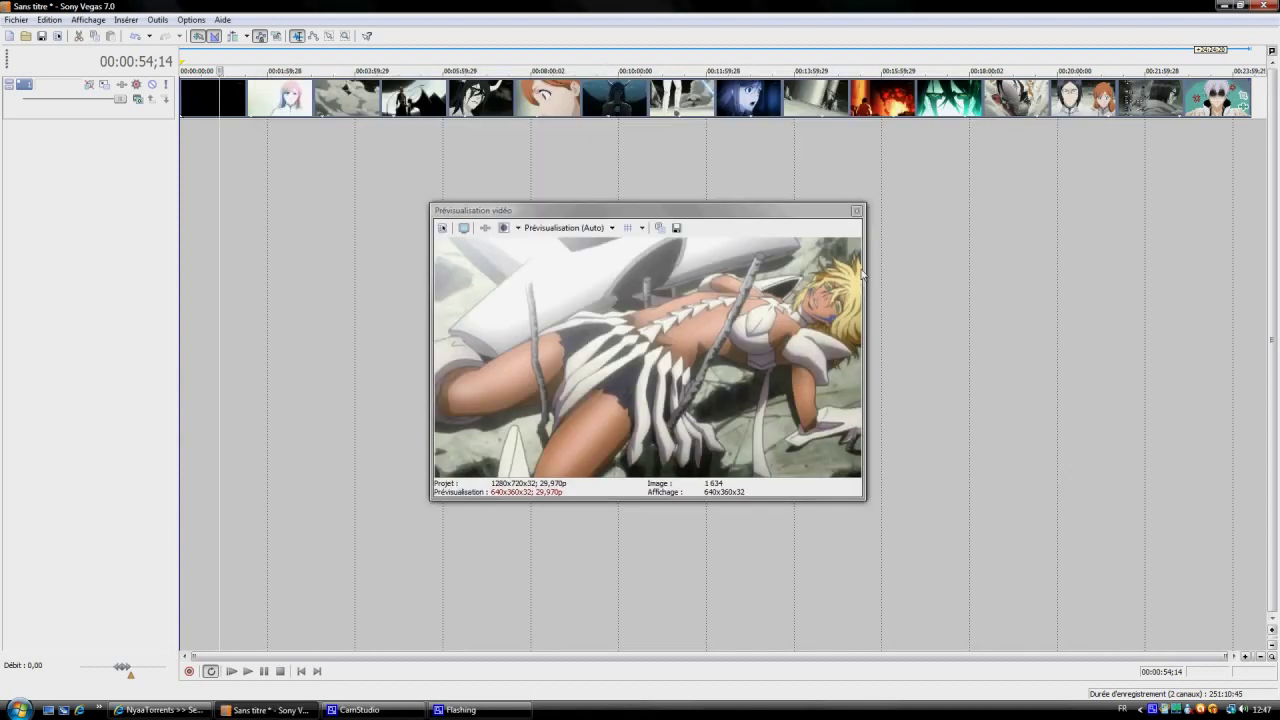